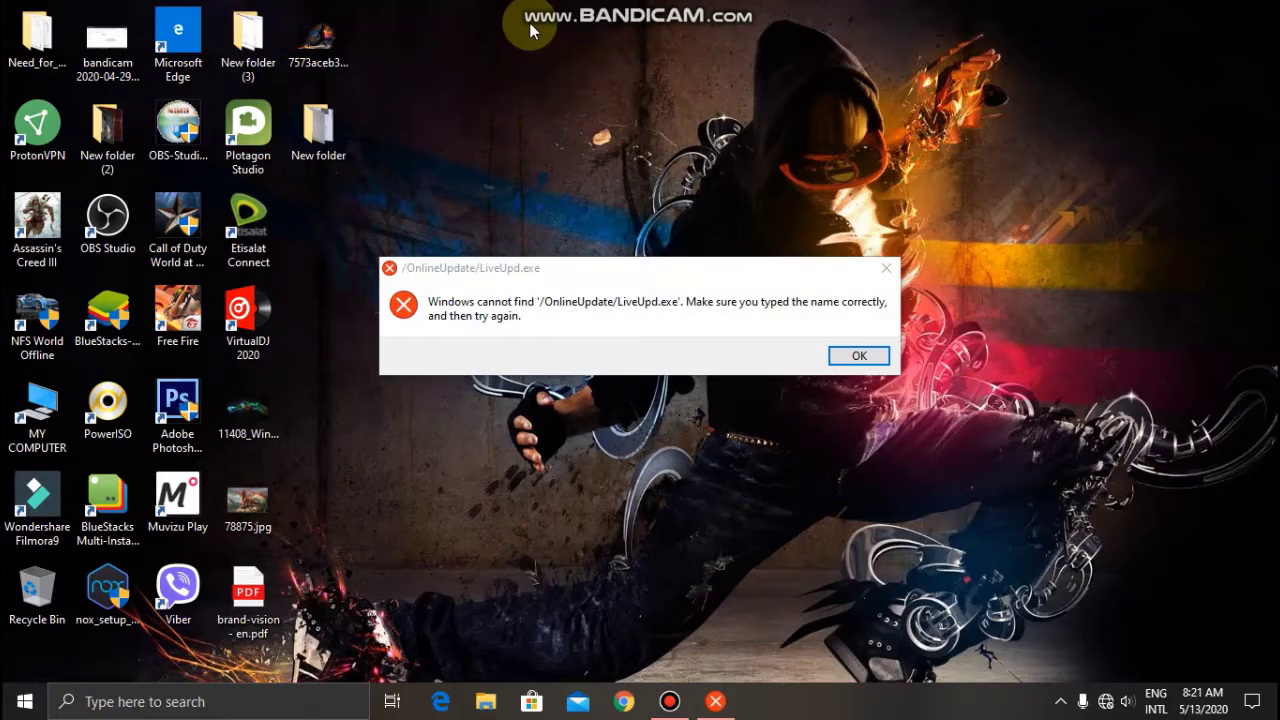
Step: Dismiss the error message about the missing LiveUpd.exe file
click(838, 356)
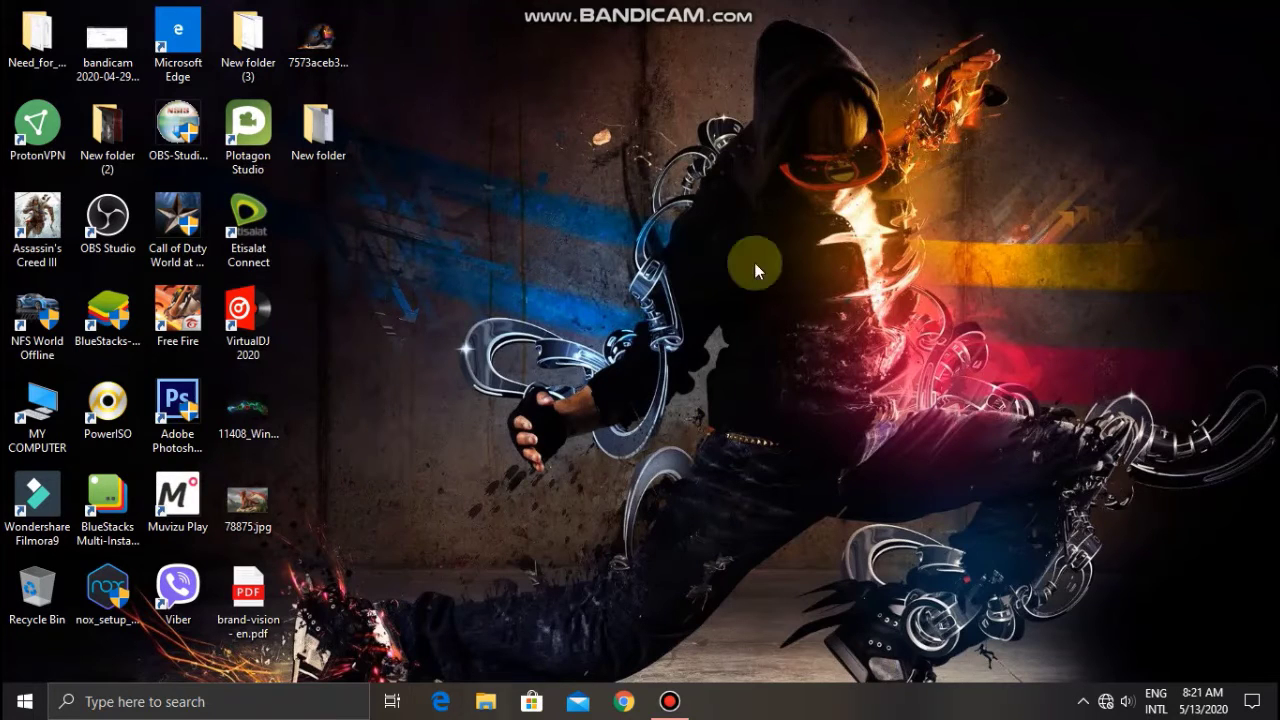
click(669, 701)
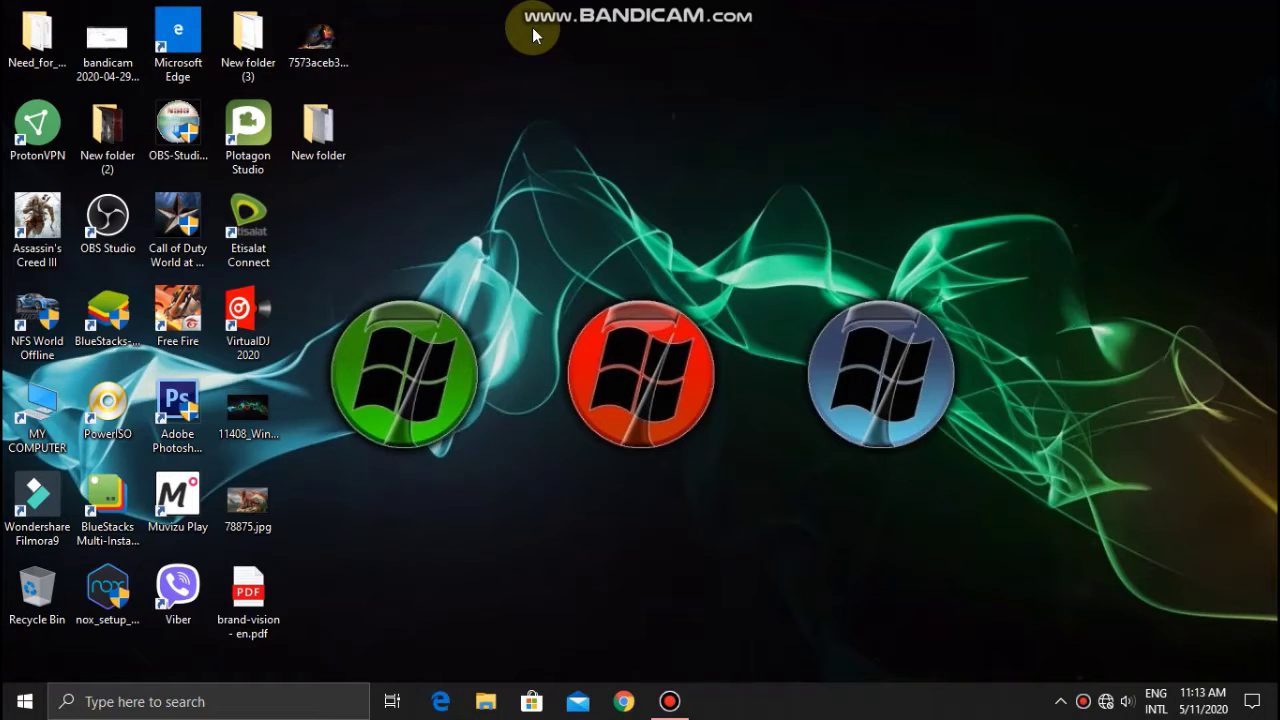
right_click(532, 28)
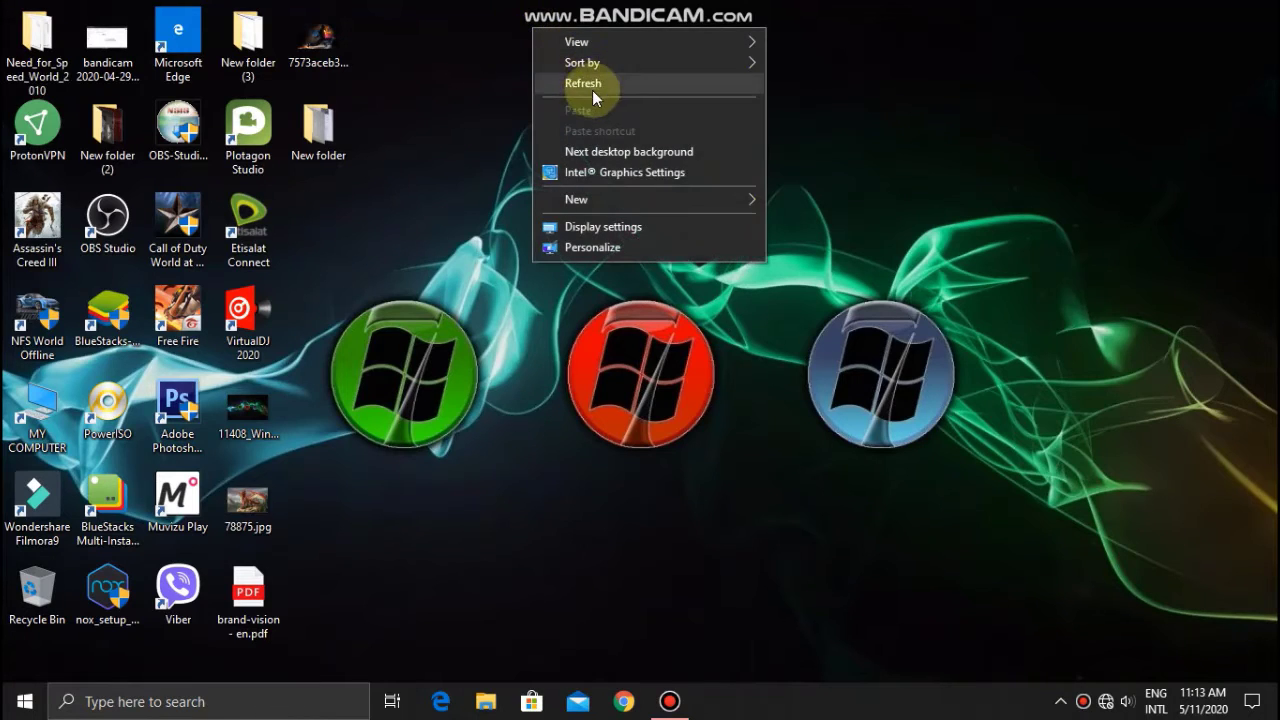
click(588, 84)
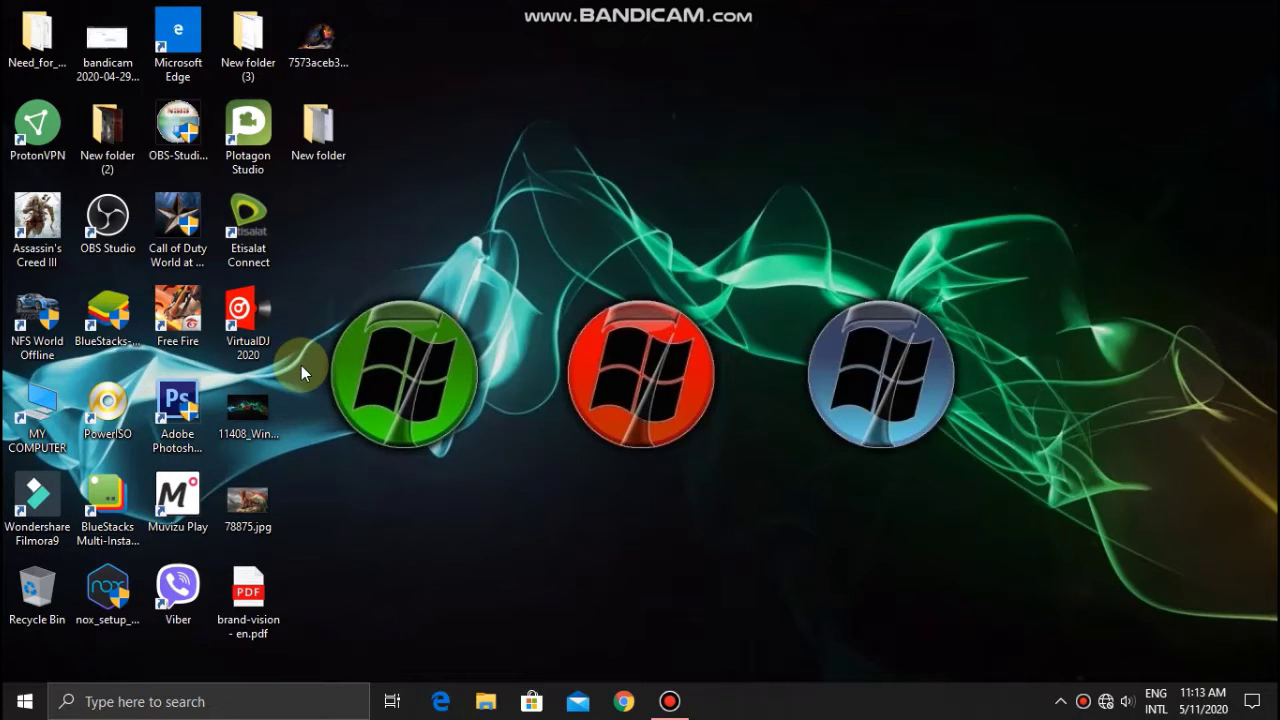
right_click(611, 193)
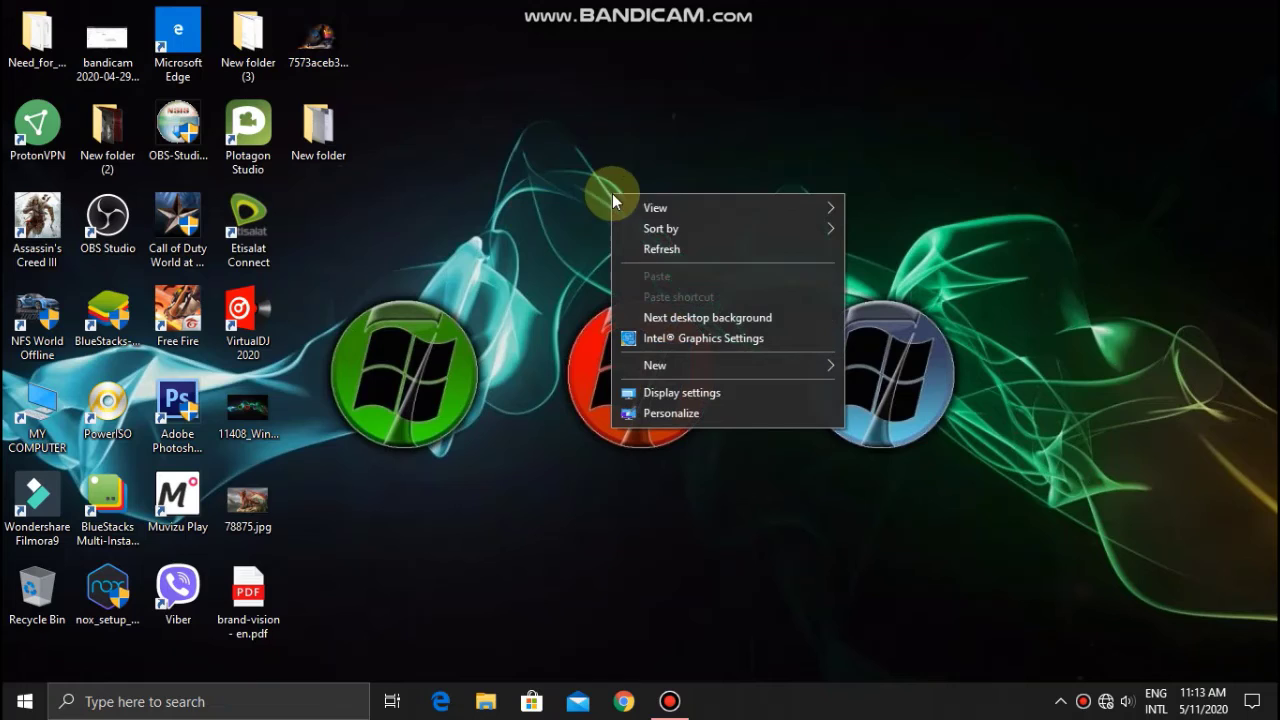
click(707, 246)
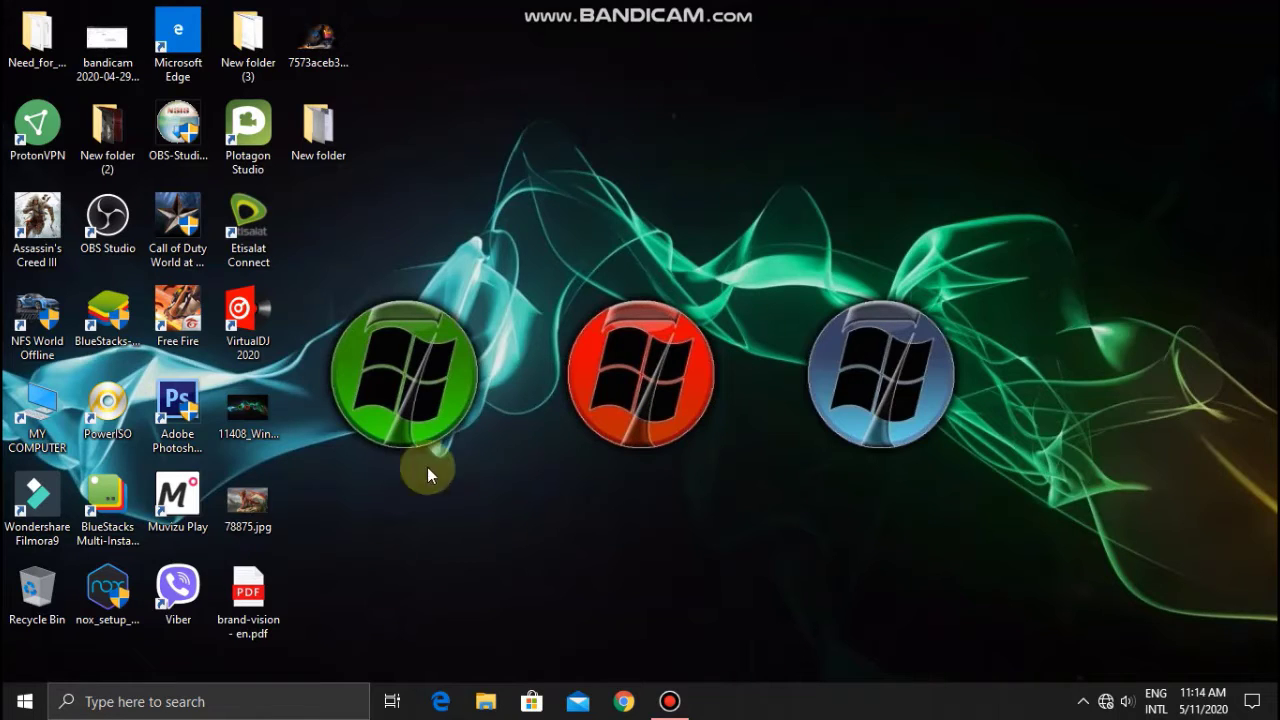
right_click(521, 480)
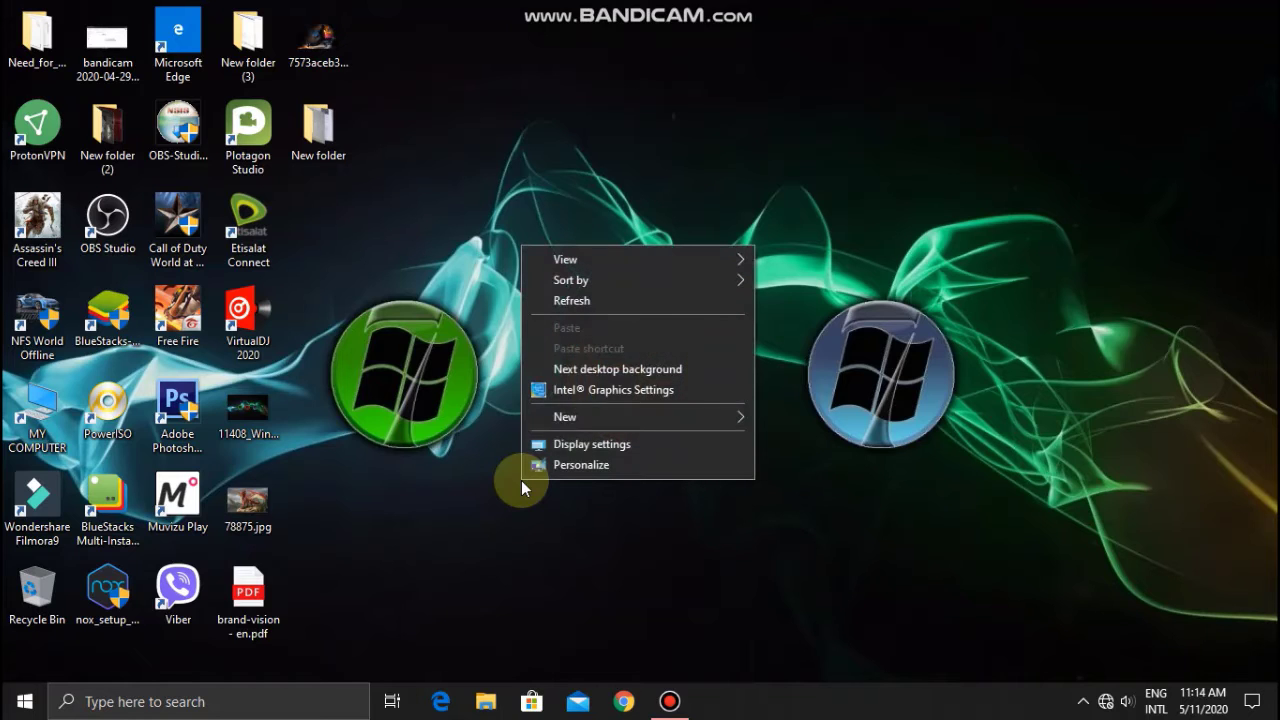
click(585, 301)
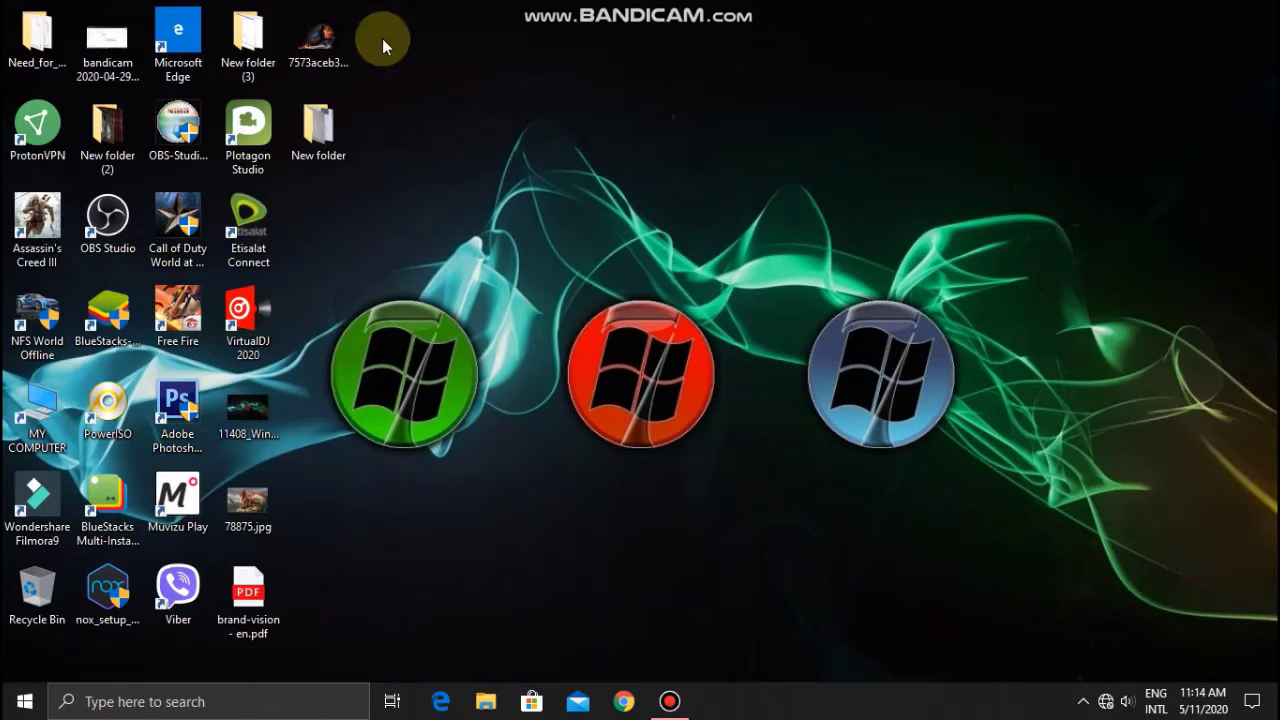
Step: Launch VirtualDJ 2020 from the desktop
double_click(245, 338)
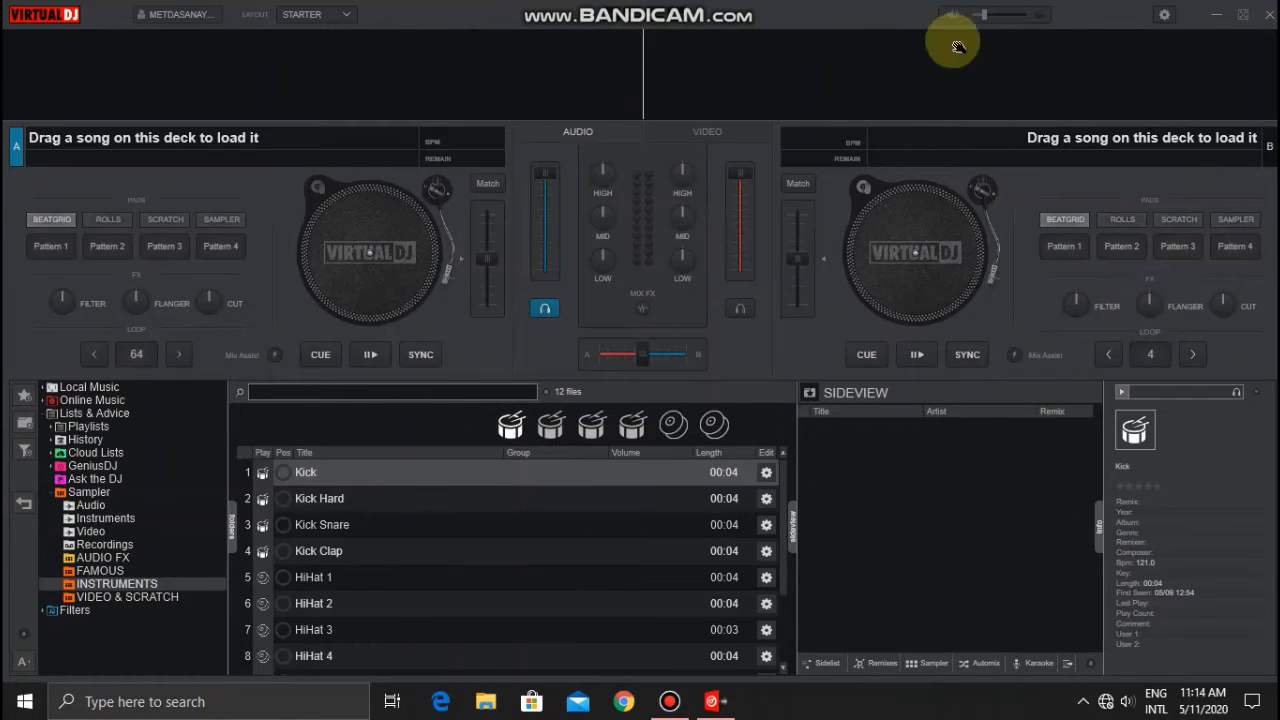
click(669, 701)
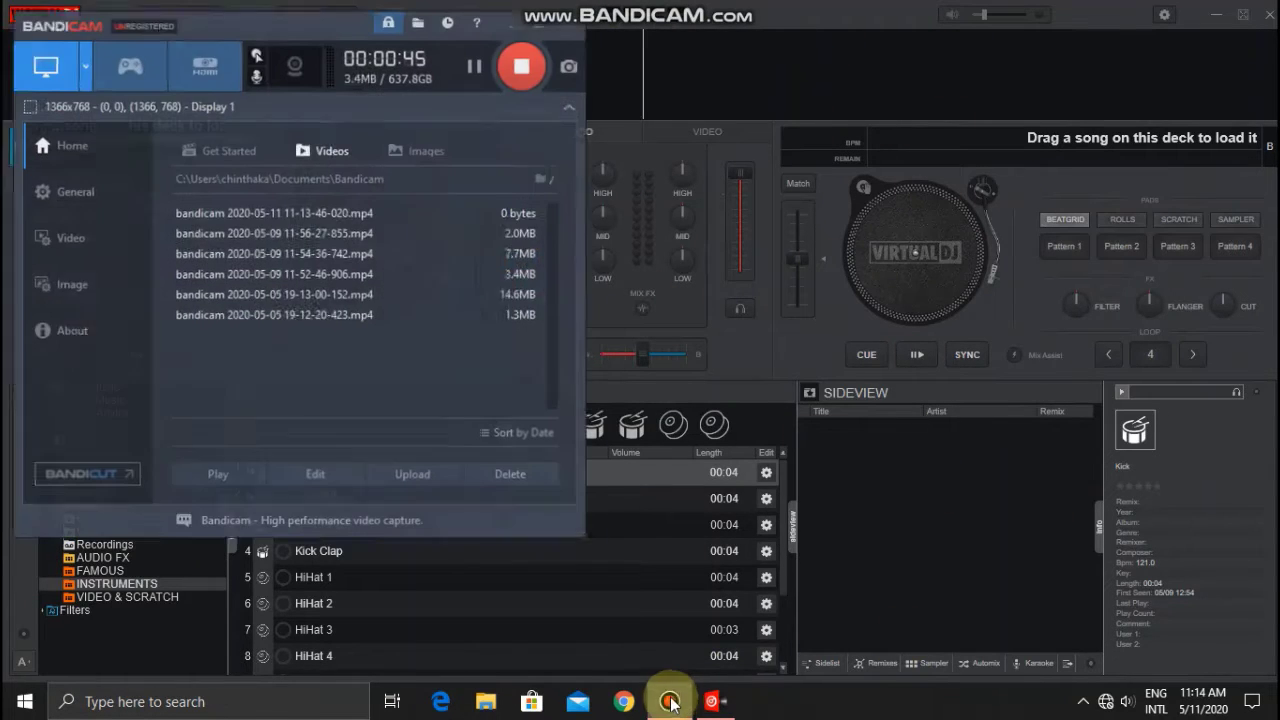
click(471, 56)
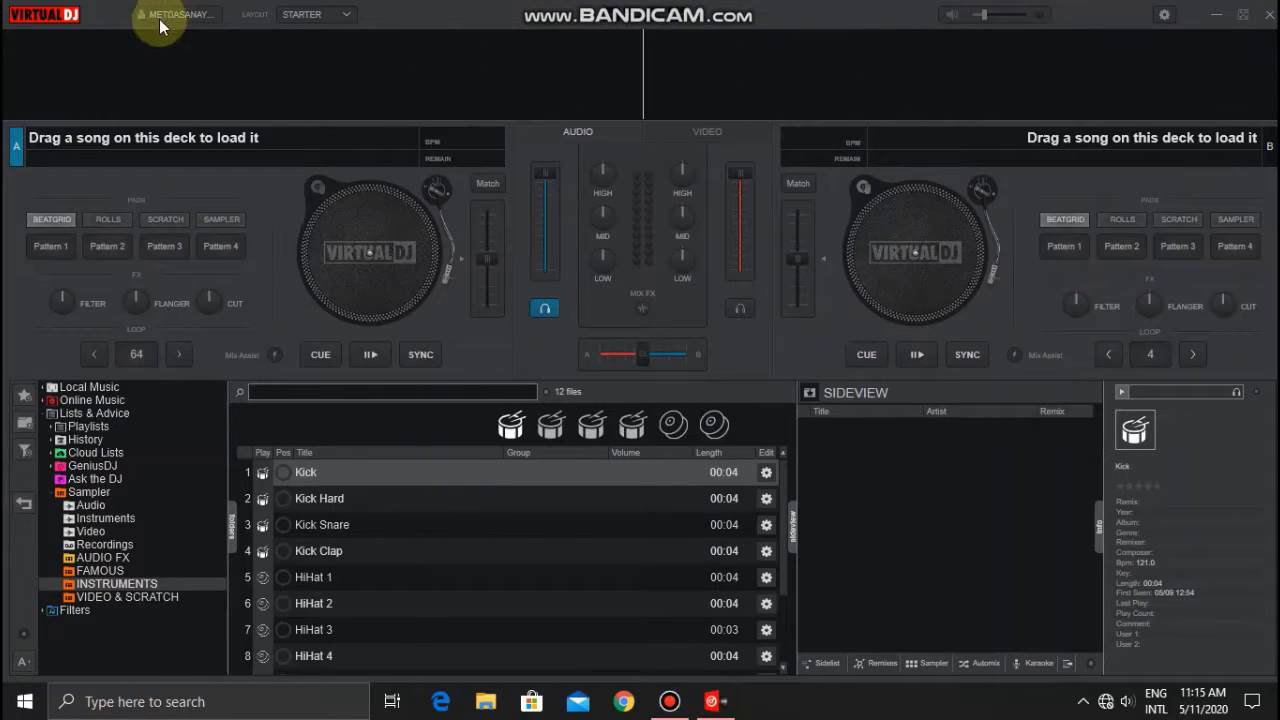
Step: Preview the Essentials, Pro and Performance layouts one after another and return to the Starter layout
click(343, 15)
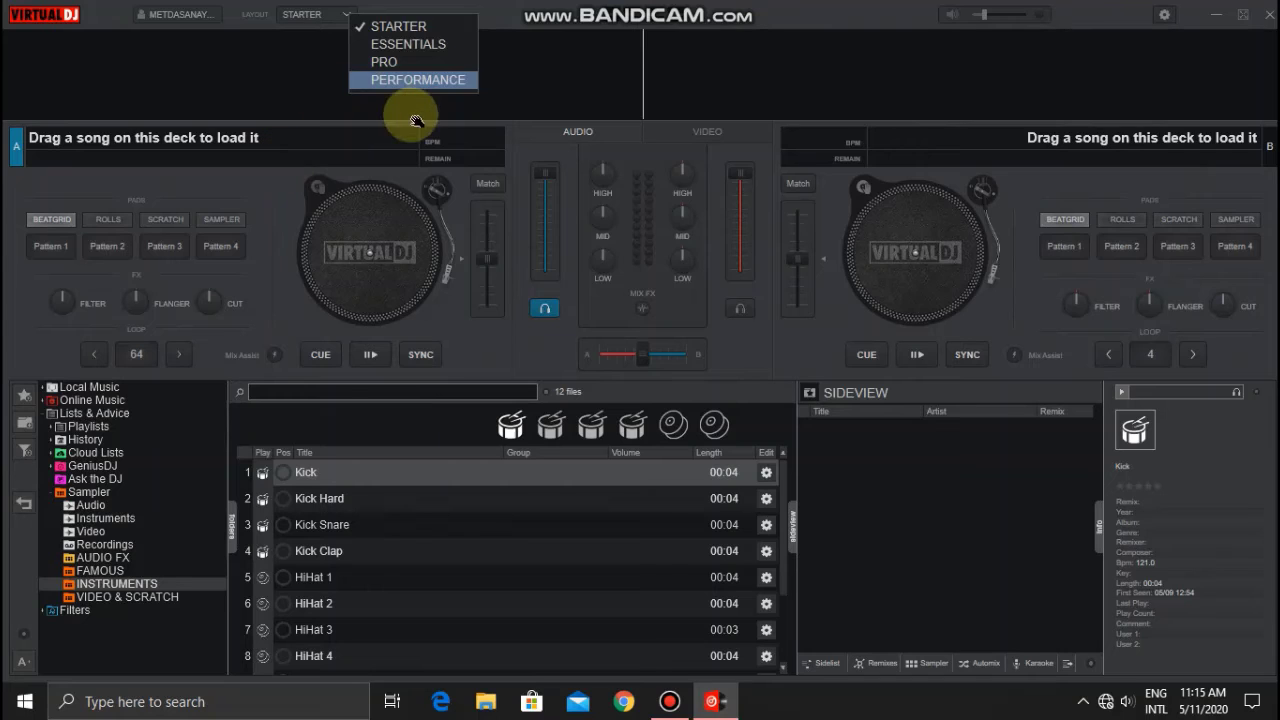
click(444, 47)
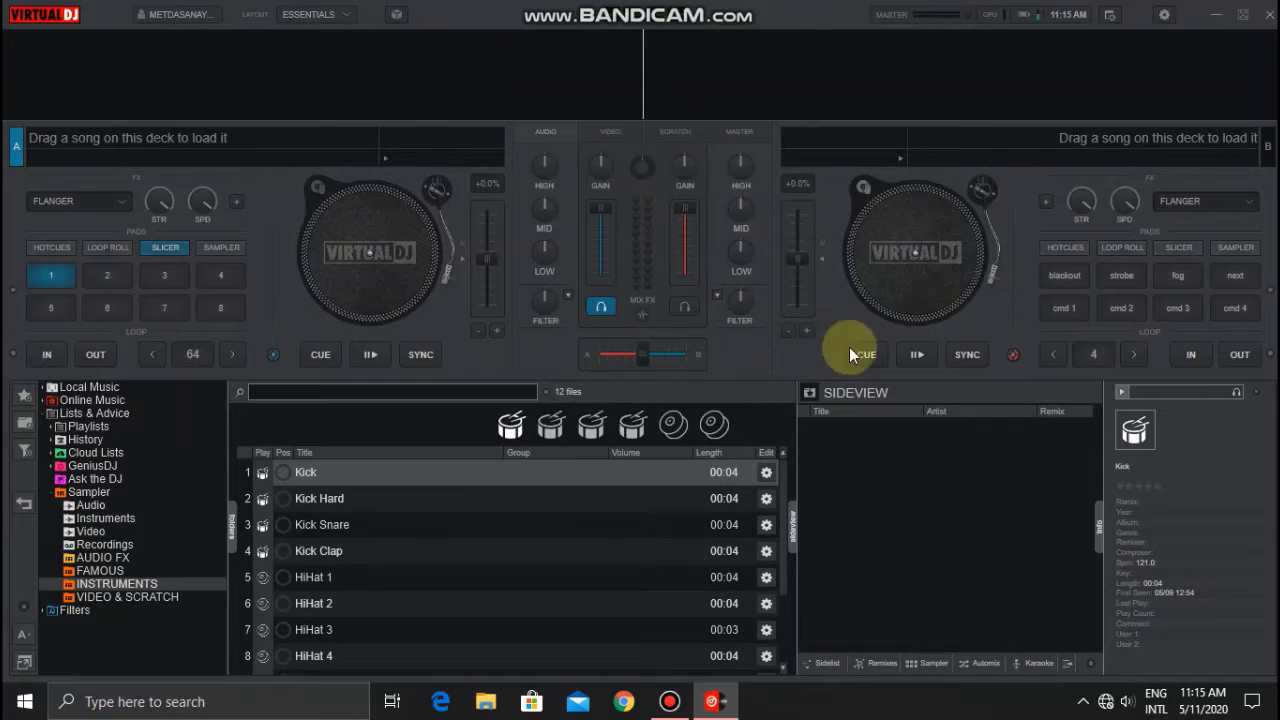
click(326, 16)
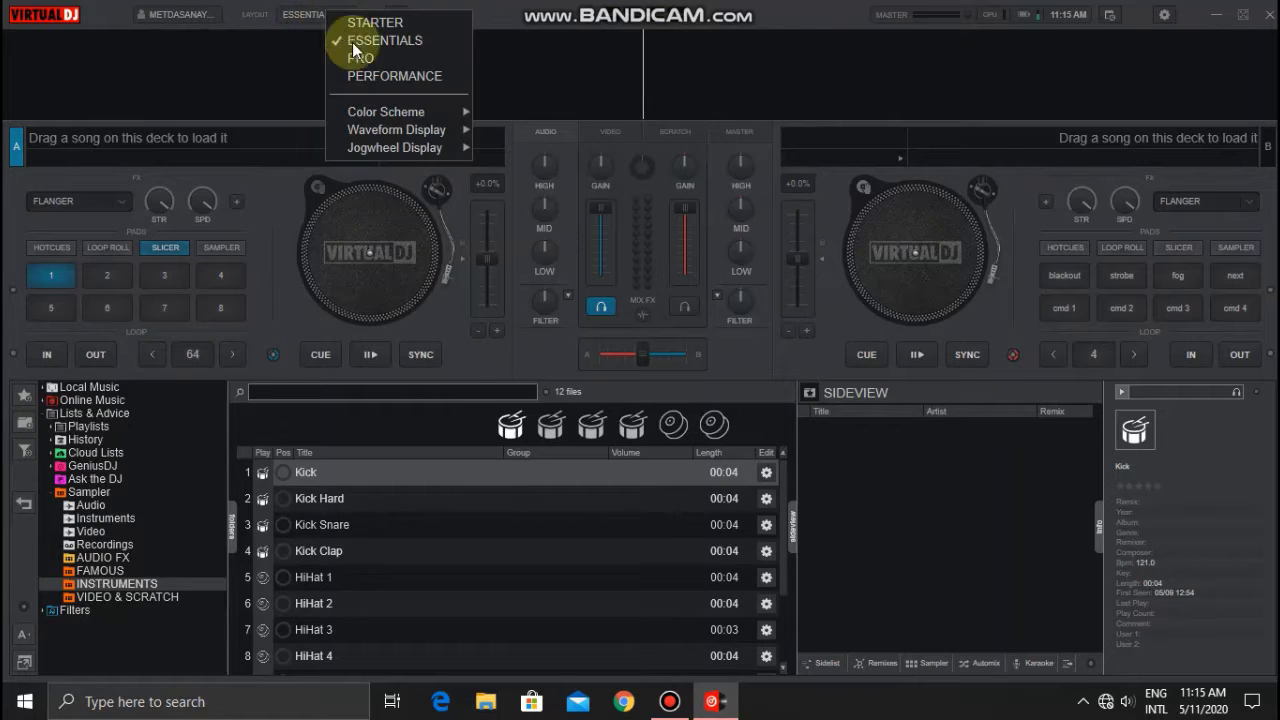
click(361, 58)
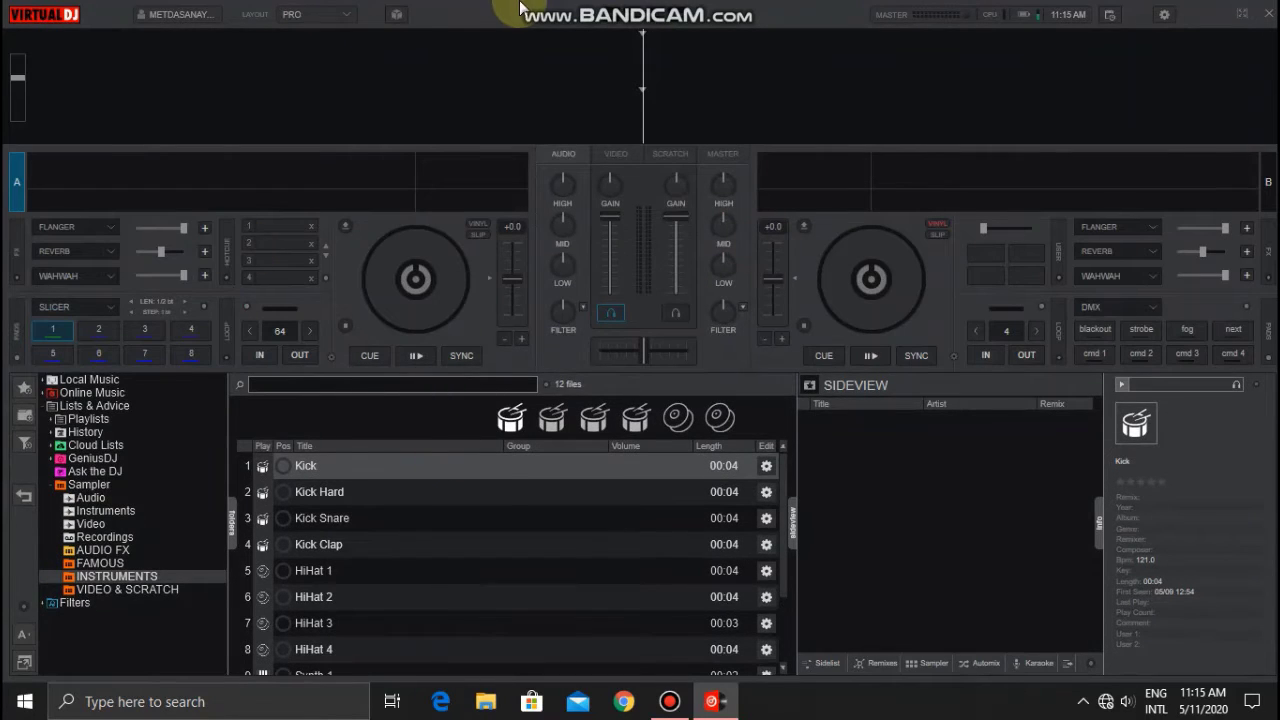
click(342, 14)
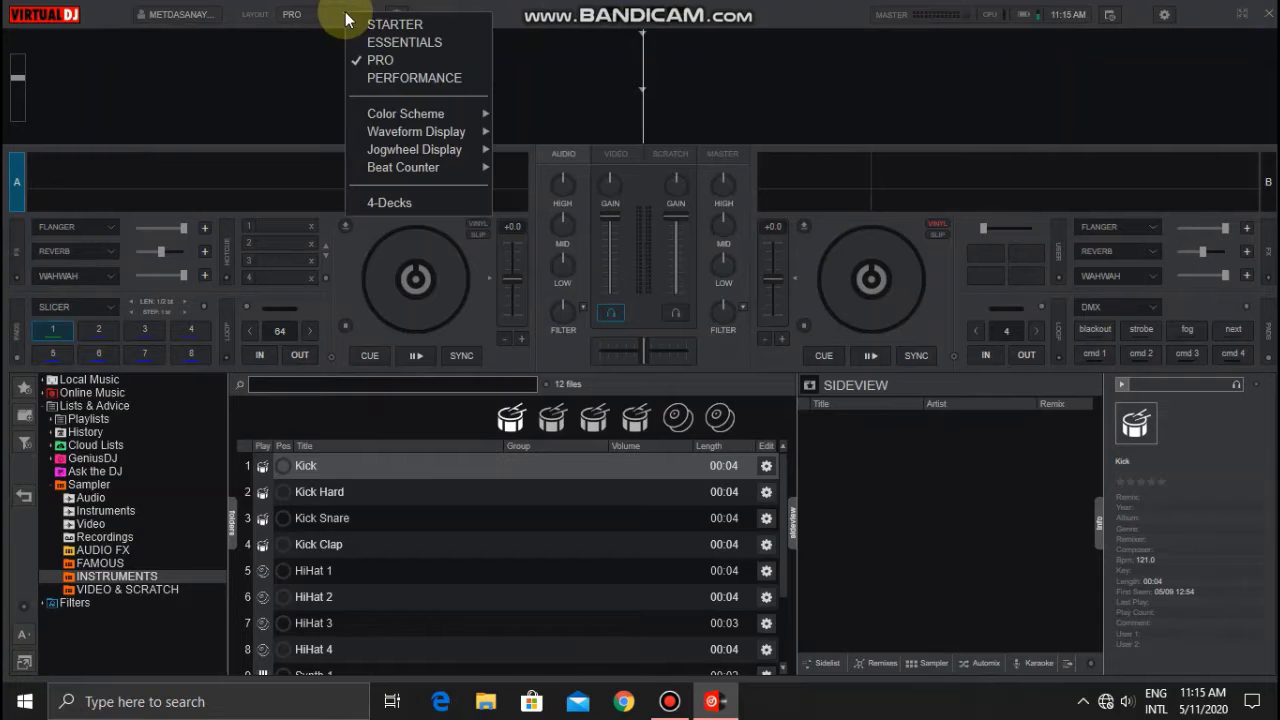
click(418, 83)
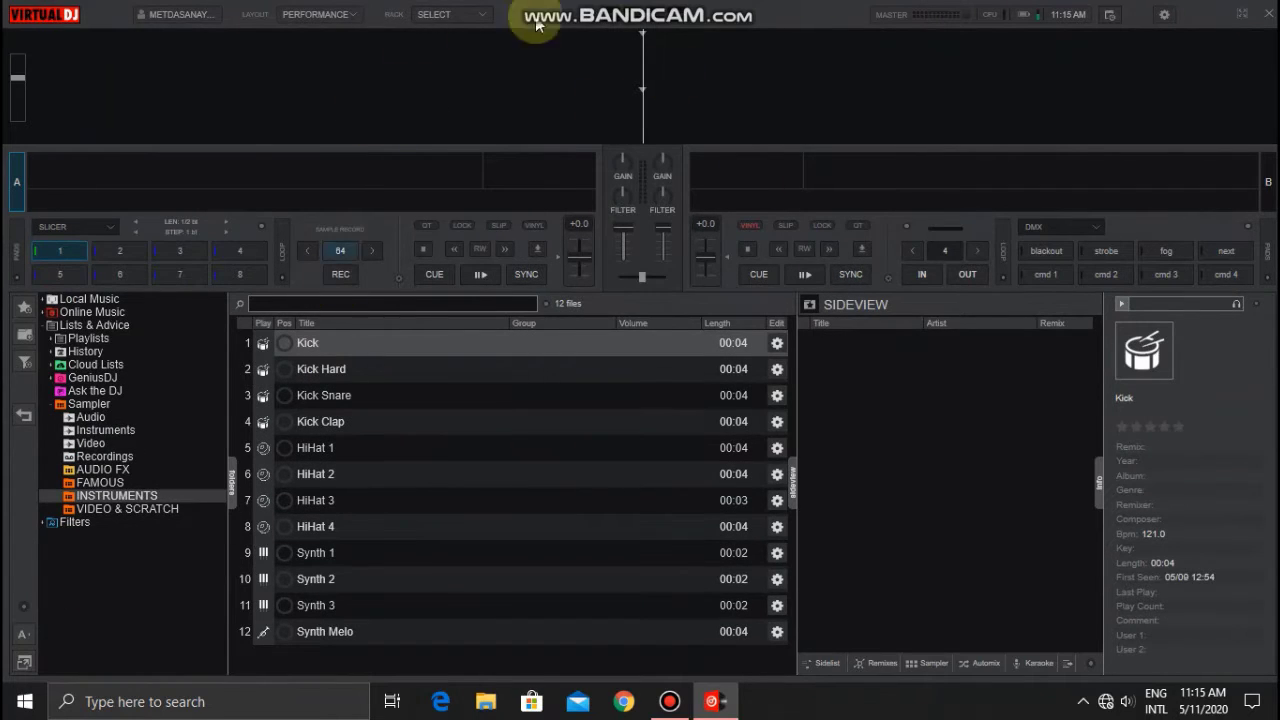
click(355, 14)
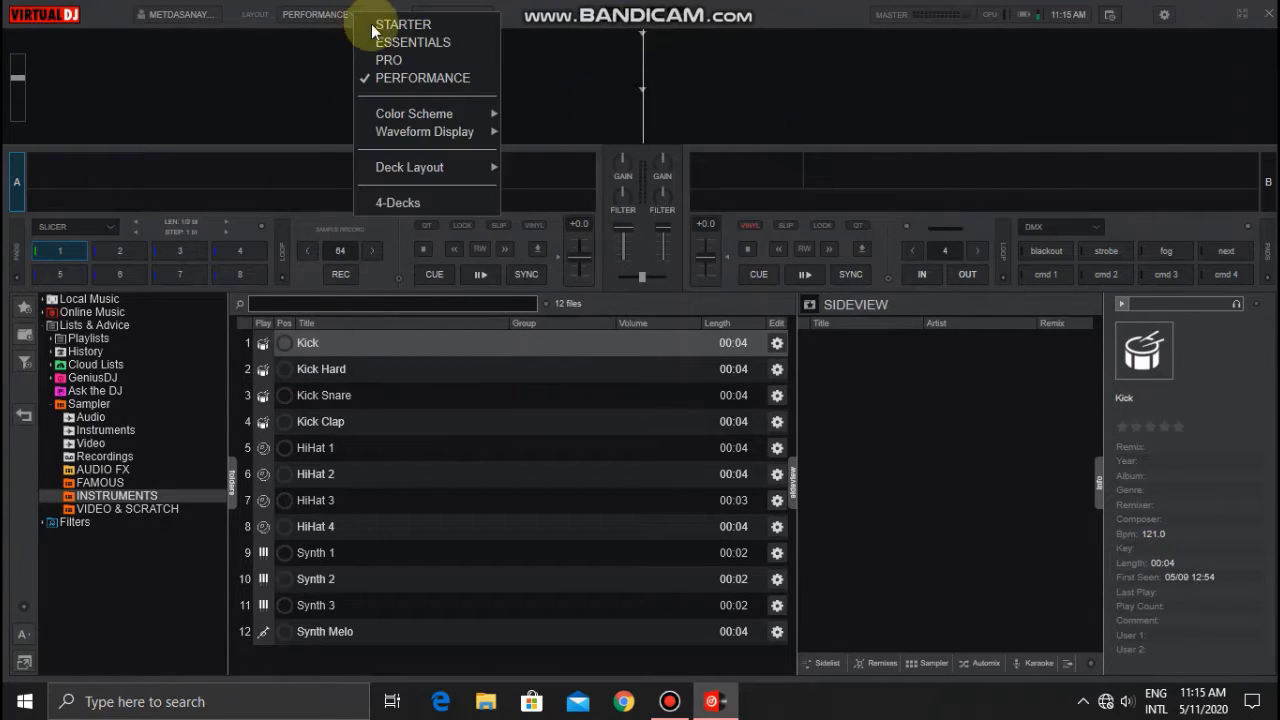
click(378, 28)
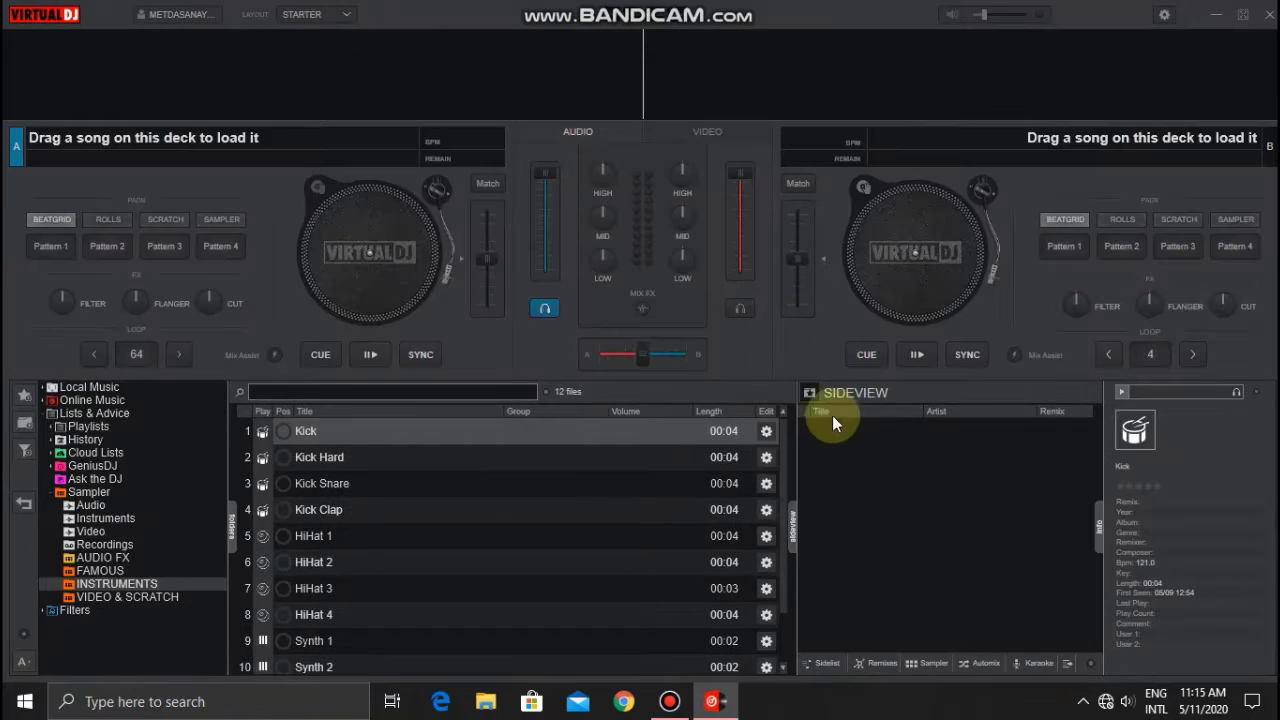
Step: Load 01-Duru Kathara.MP3 onto deck A from the Karunarathne Diulgane - Esata Asuwana Maime folder on the F: drive in File Explorer
click(485, 701)
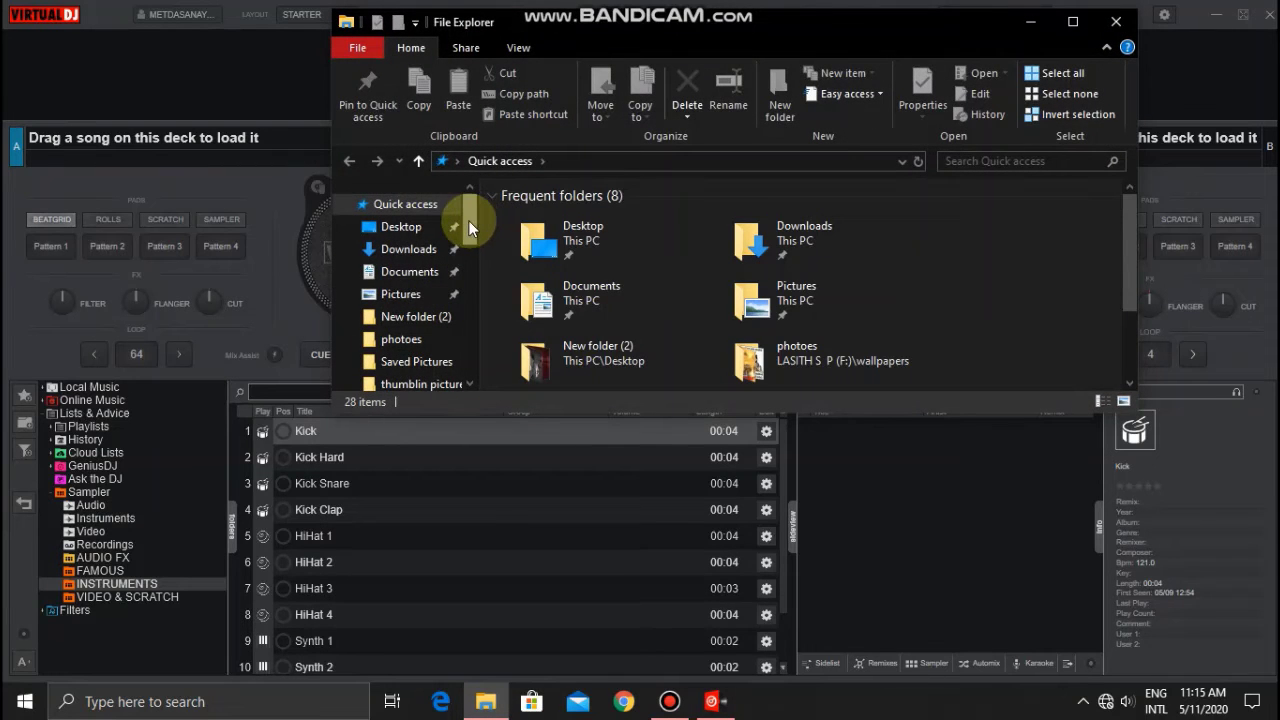
drag(468, 220, 475, 277)
click(441, 227)
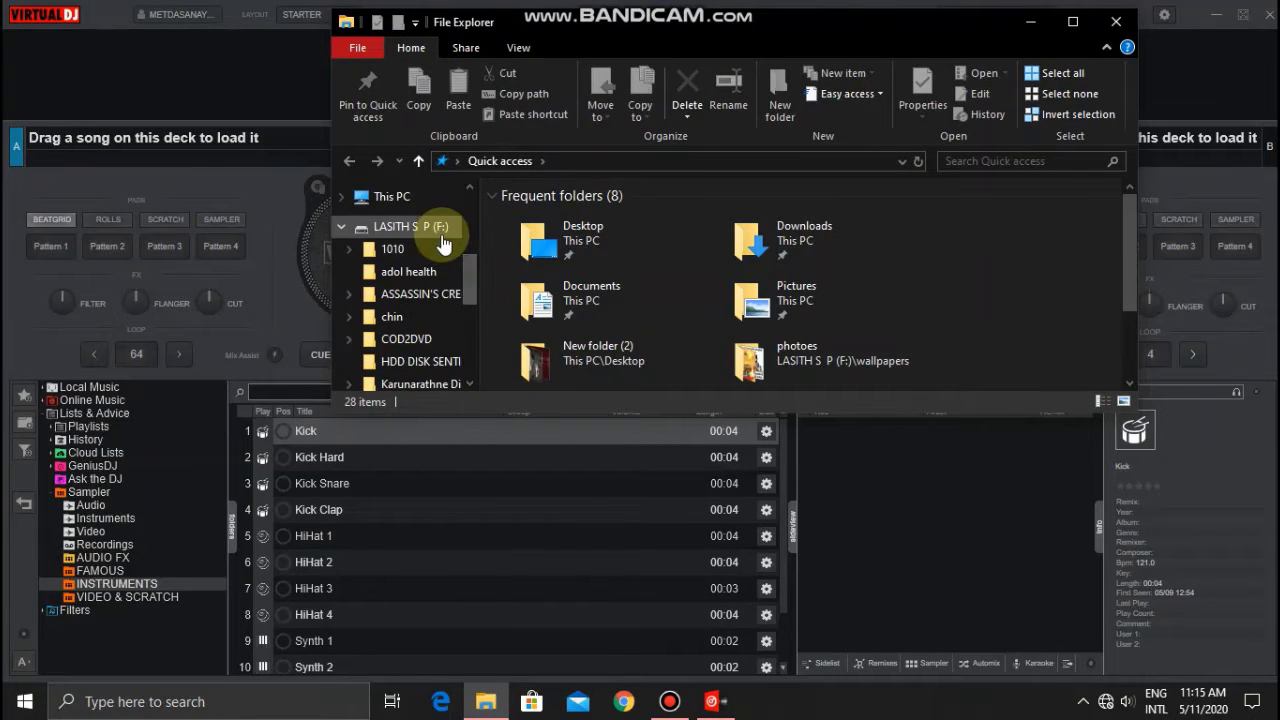
double_click(847, 326)
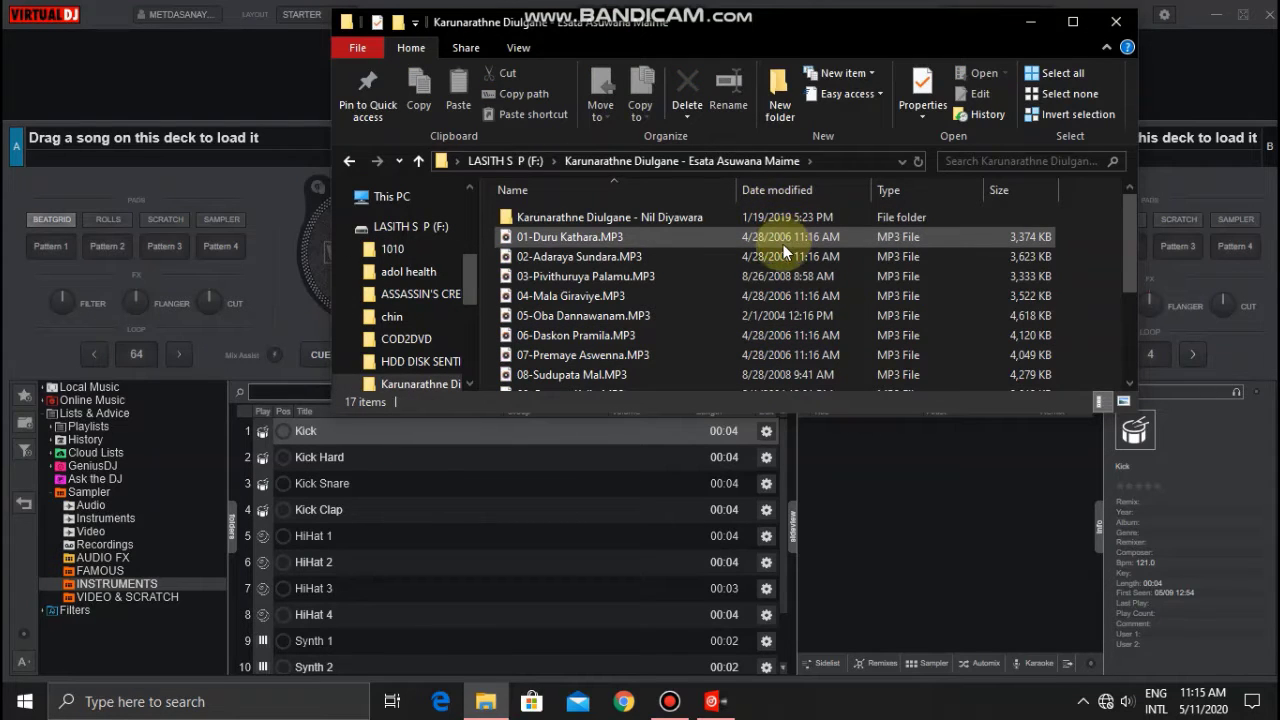
drag(771, 243, 289, 238)
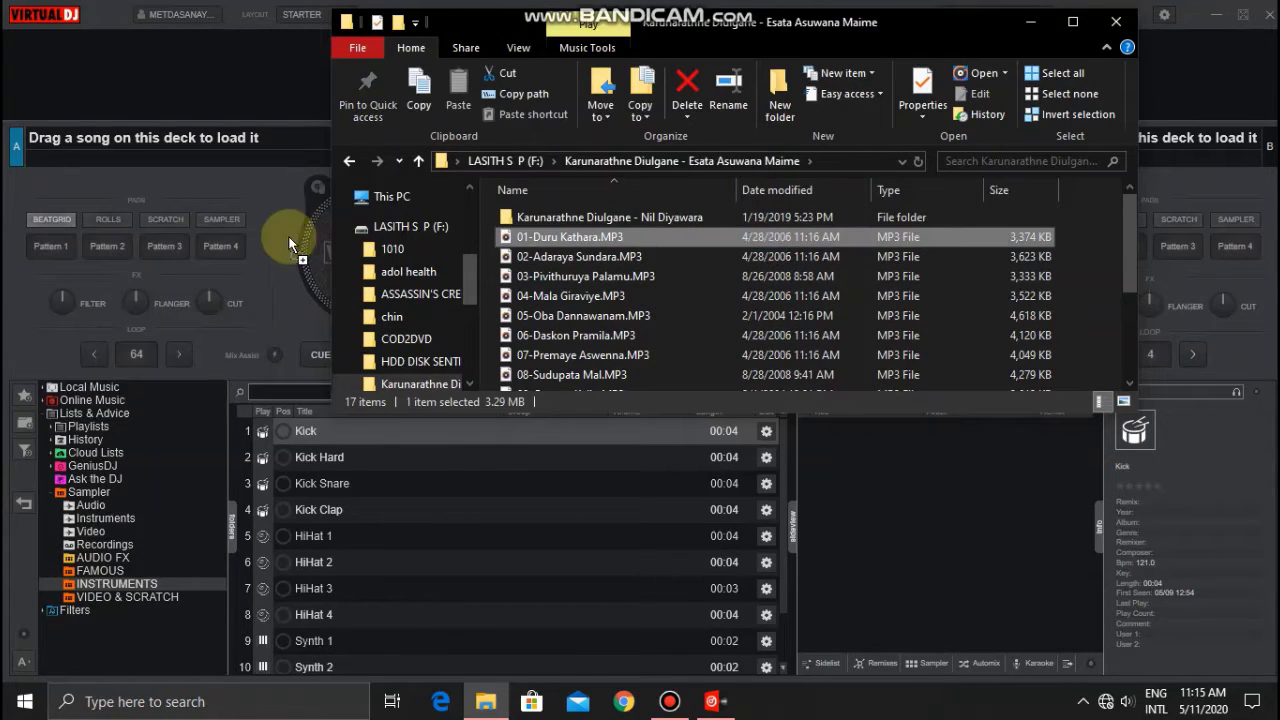
drag(184, 138, 204, 140)
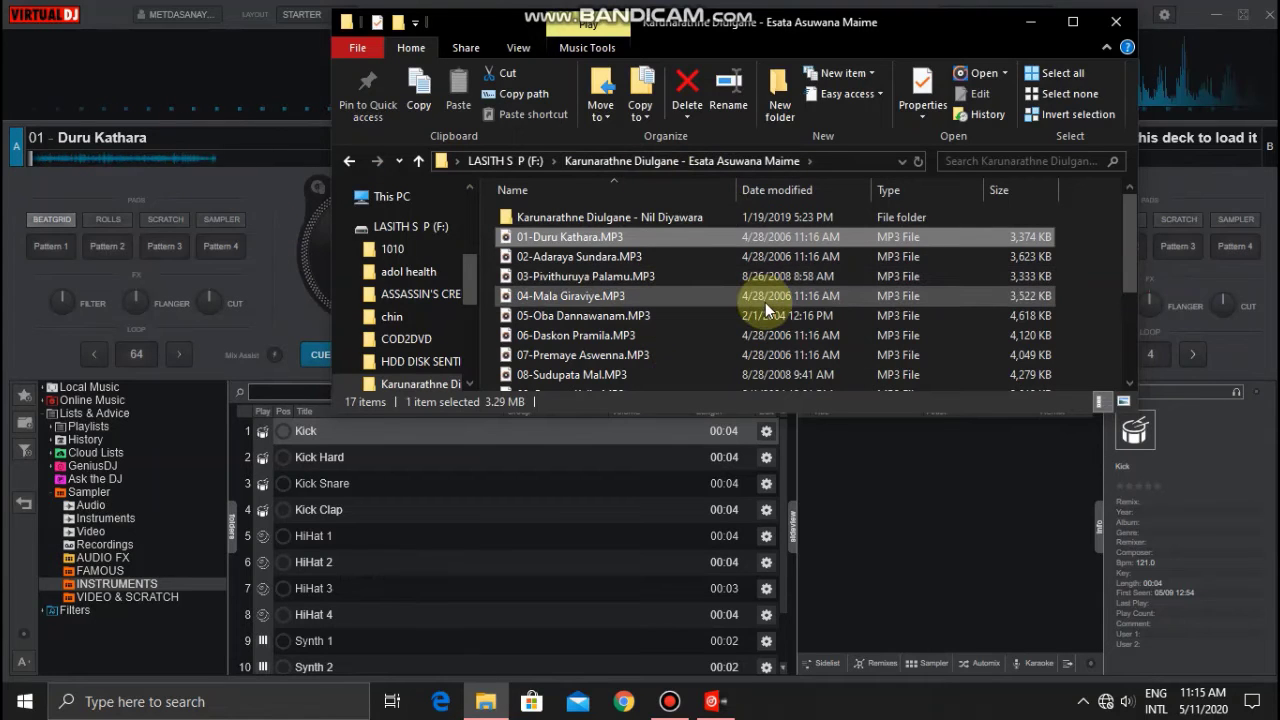
Step: Load 04-Mala Giraviye.MP3 from the same folder onto deck B and close File Explorer
drag(765, 302, 1220, 138)
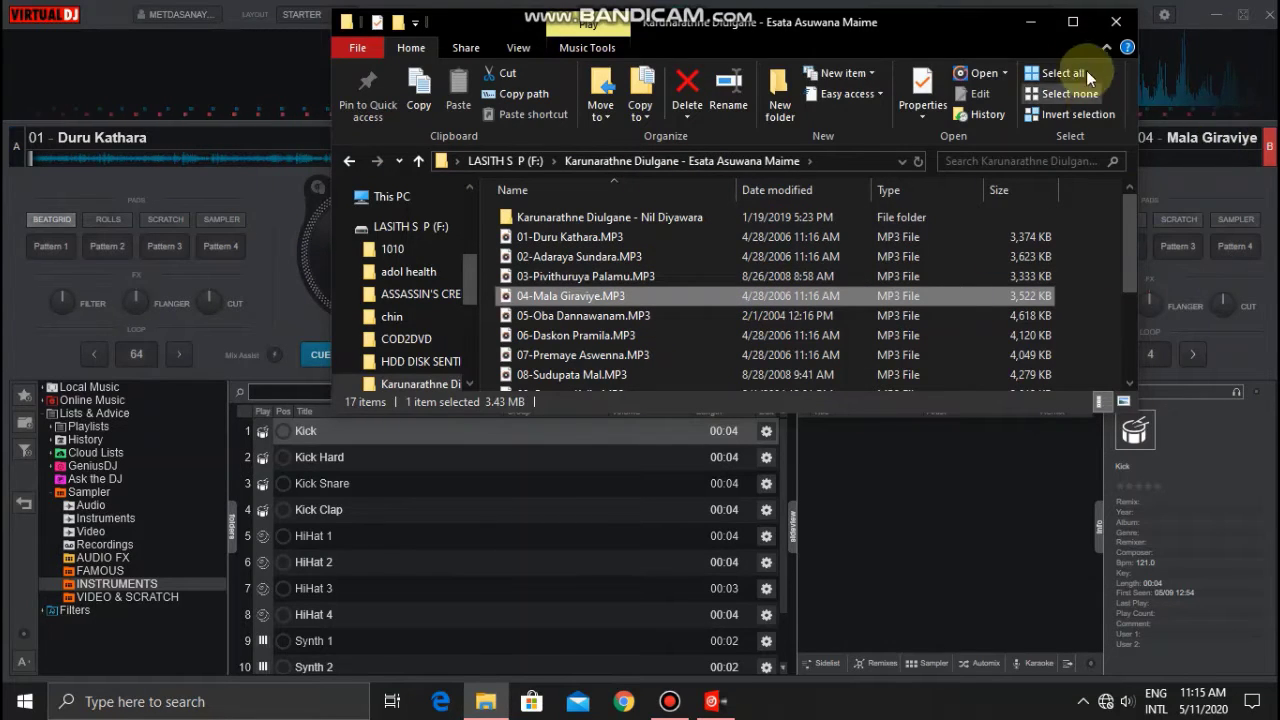
click(1114, 22)
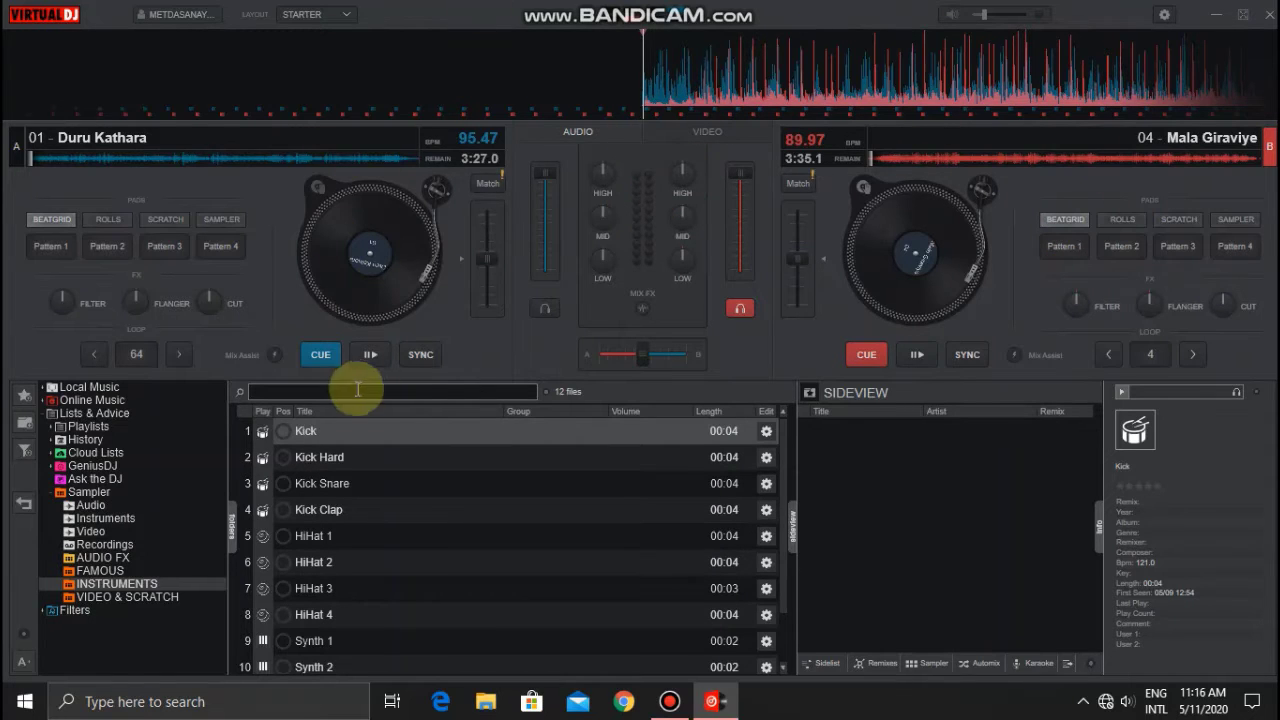
Step: Match deck A's tempo to deck B, test playing and pausing deck A's track, and return it to its cue point
click(482, 186)
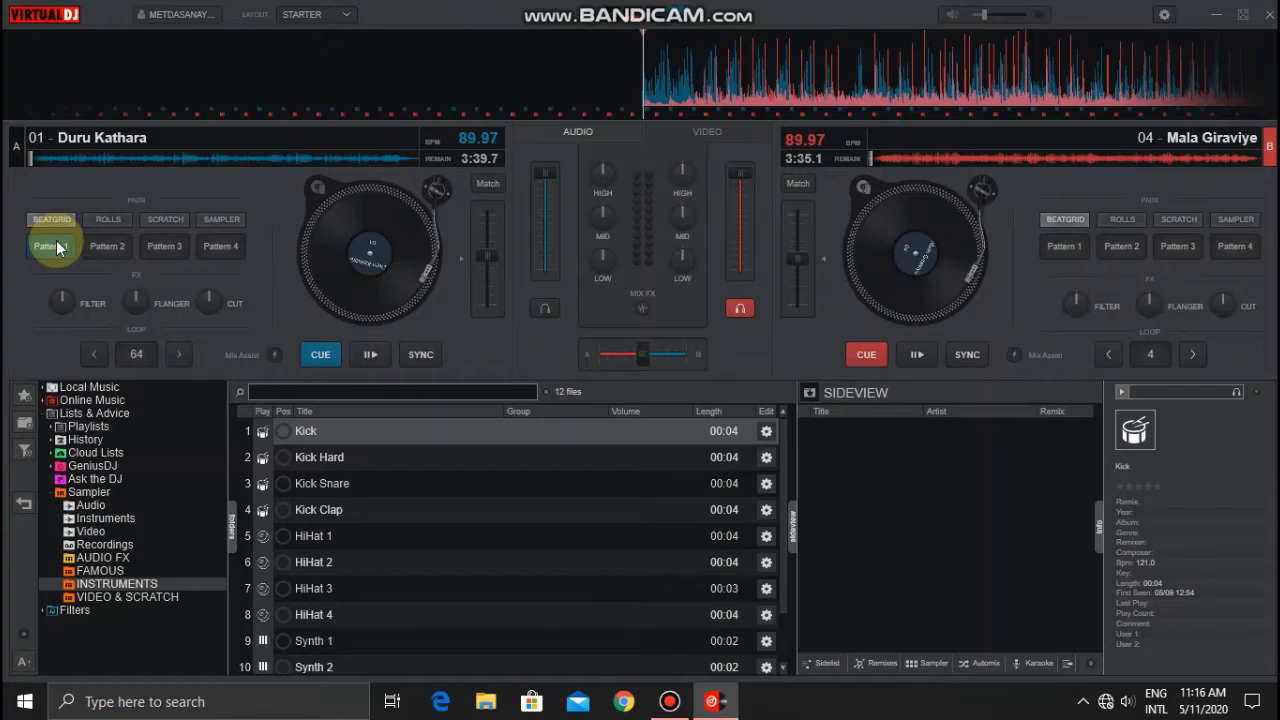
click(360, 354)
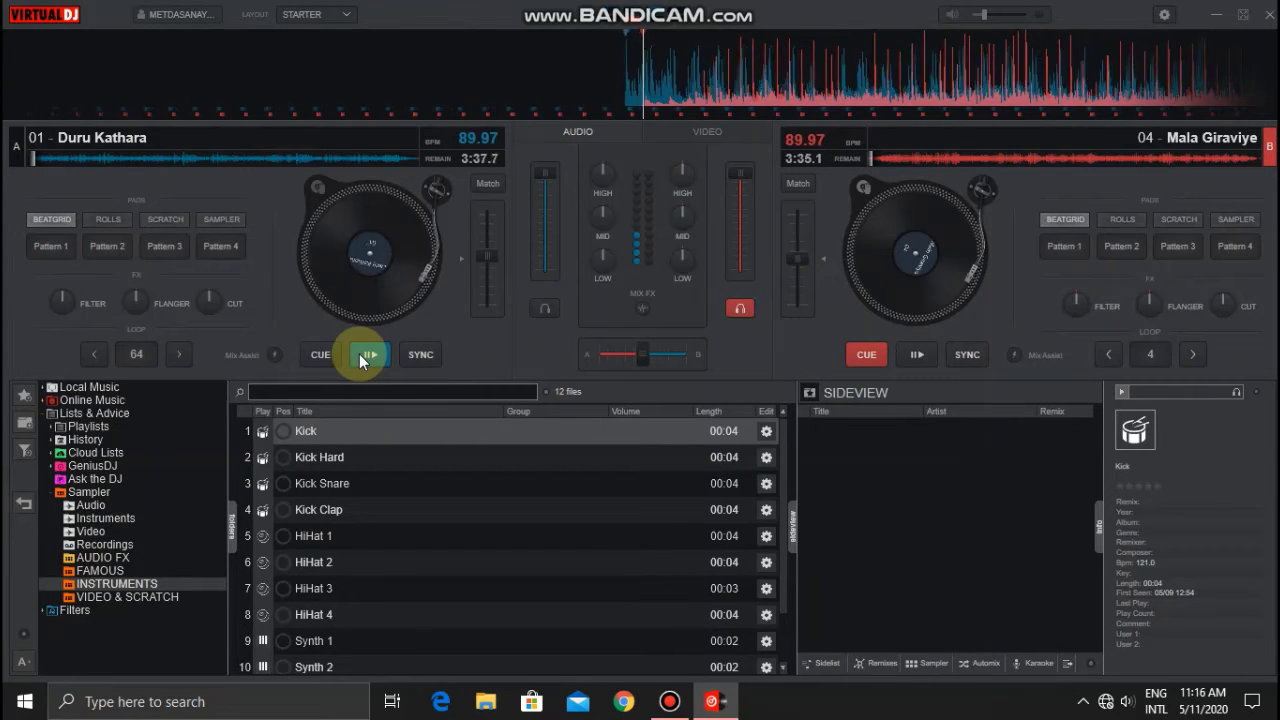
click(359, 354)
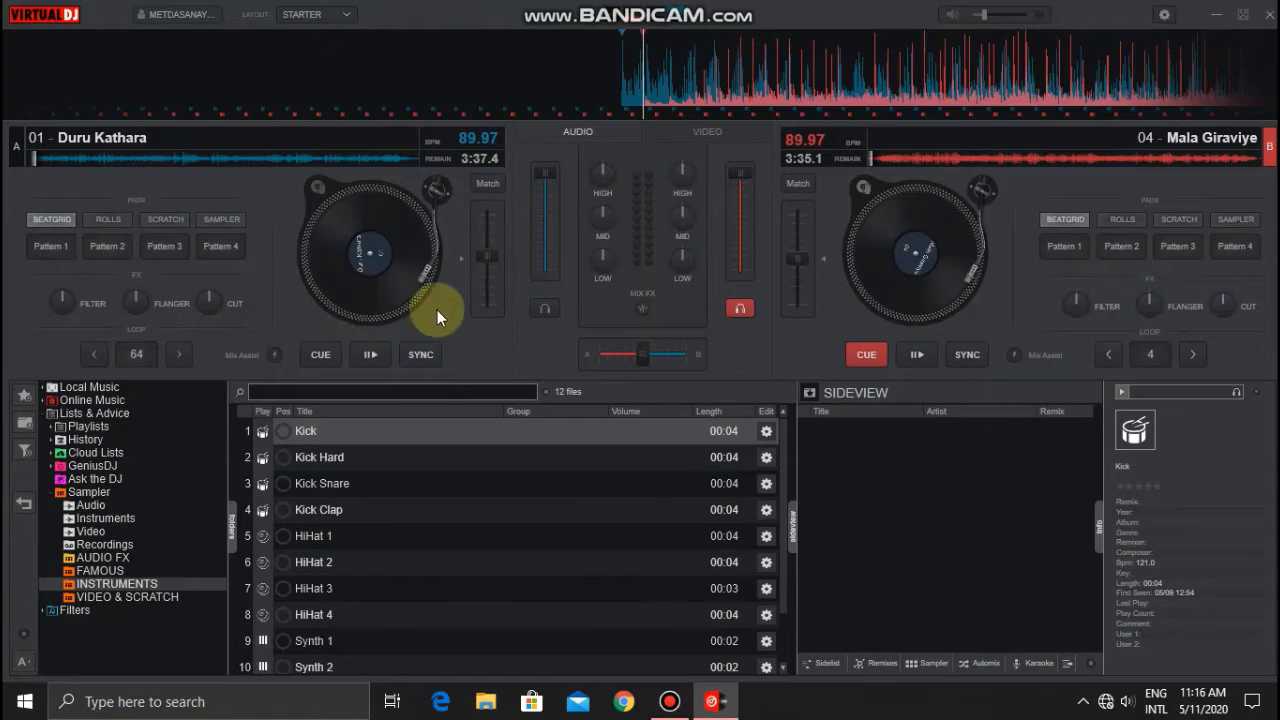
click(367, 352)
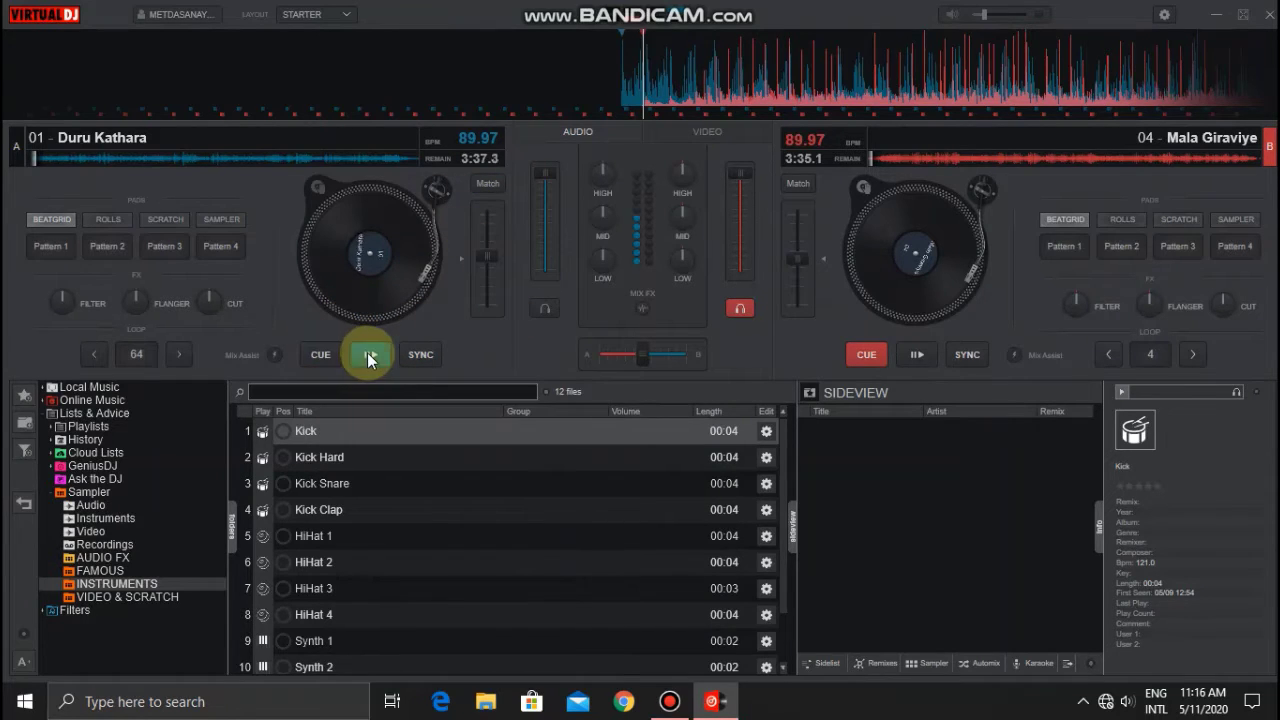
click(312, 352)
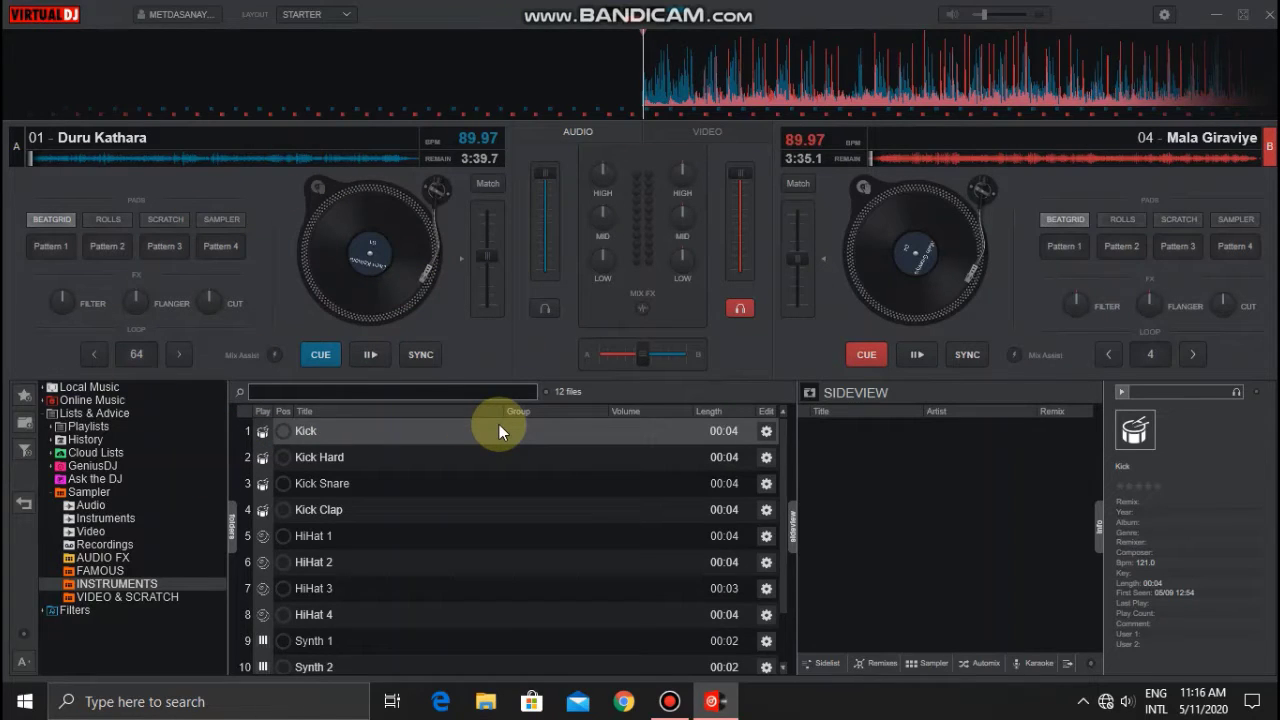
click(329, 14)
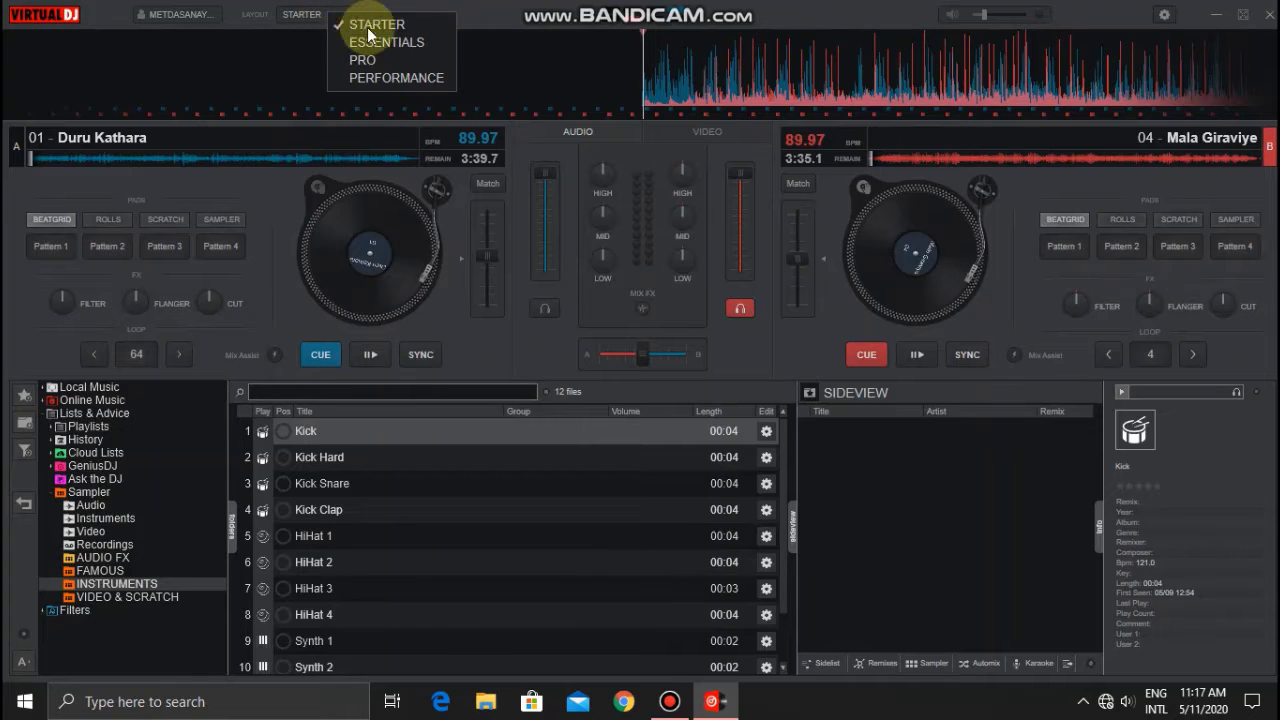
click(365, 22)
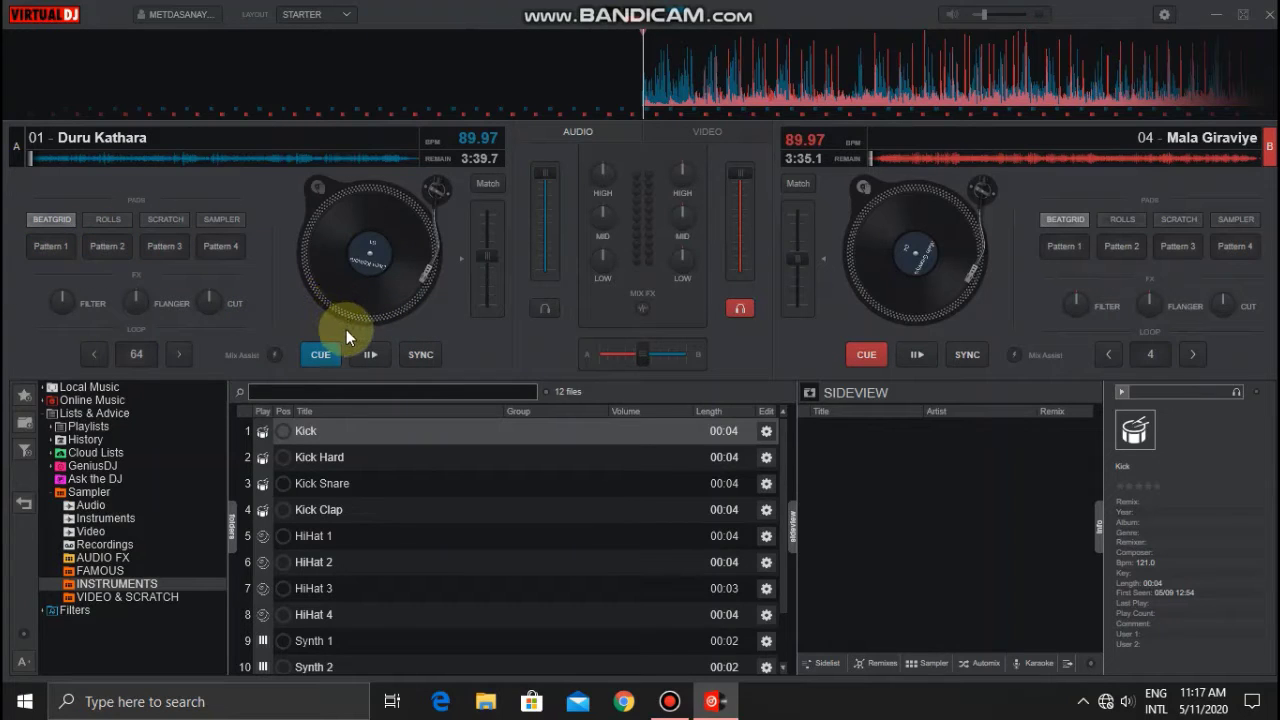
Step: Play the Duru Kathara track on deck A for a few seconds and pause it
click(367, 351)
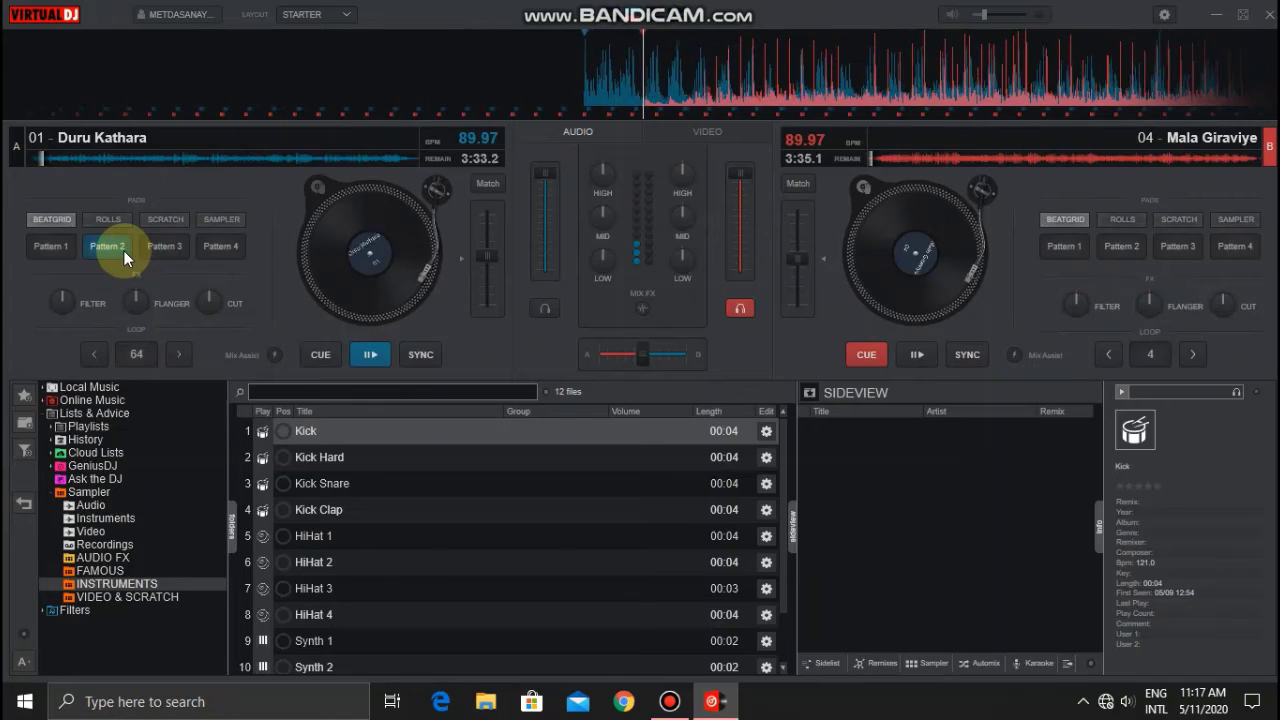
click(362, 350)
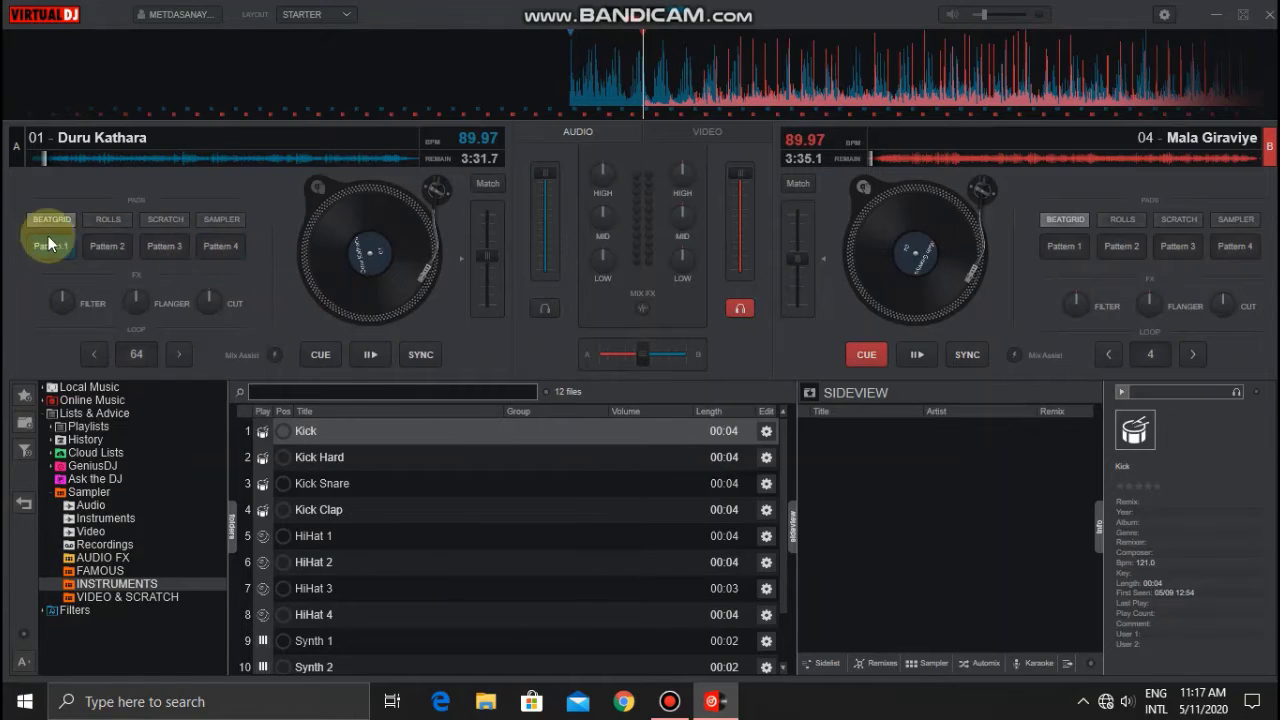
Step: Play deck A's track in short passes and turn its Filter effect slightly below the centre setting
click(368, 352)
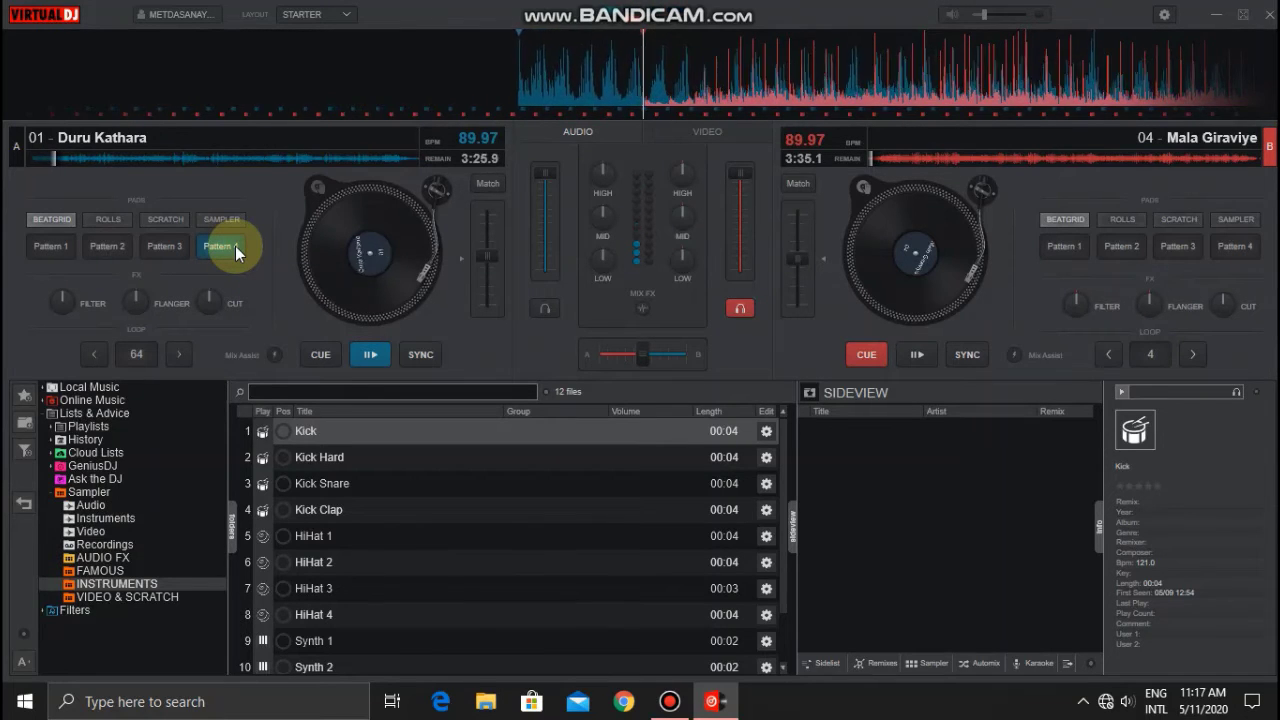
click(366, 354)
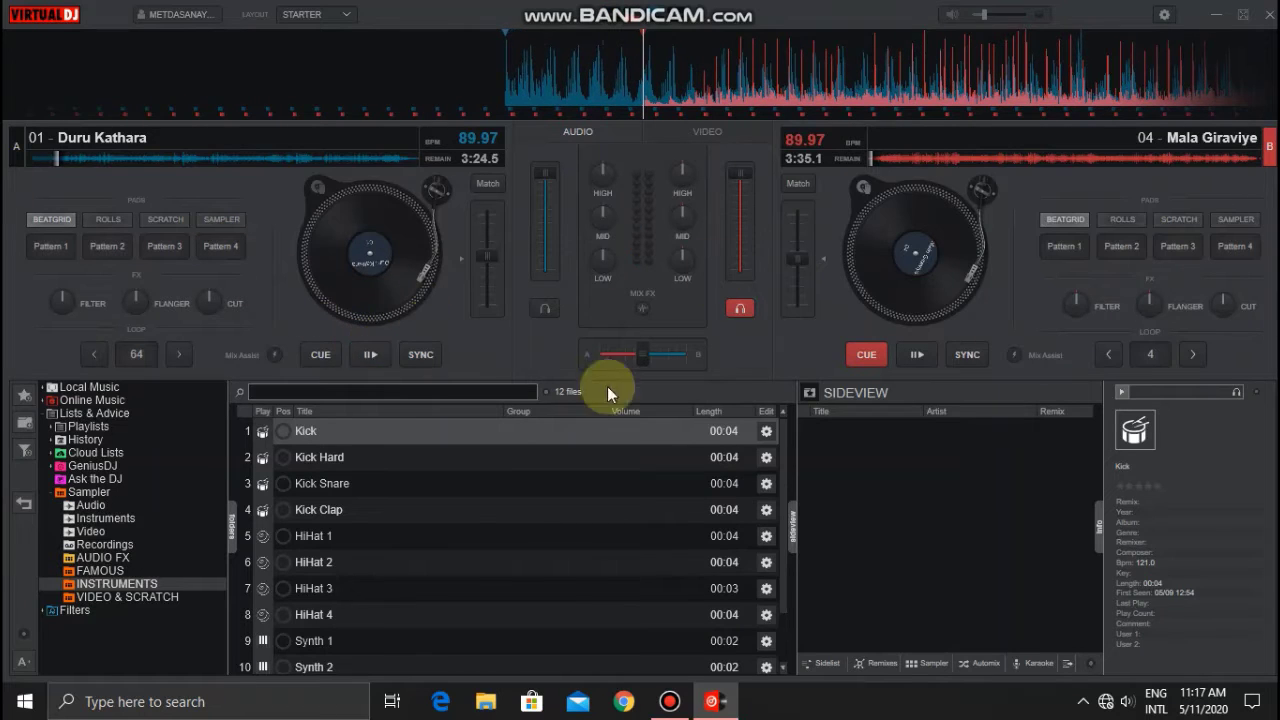
mouse_move(537, 7)
click(363, 356)
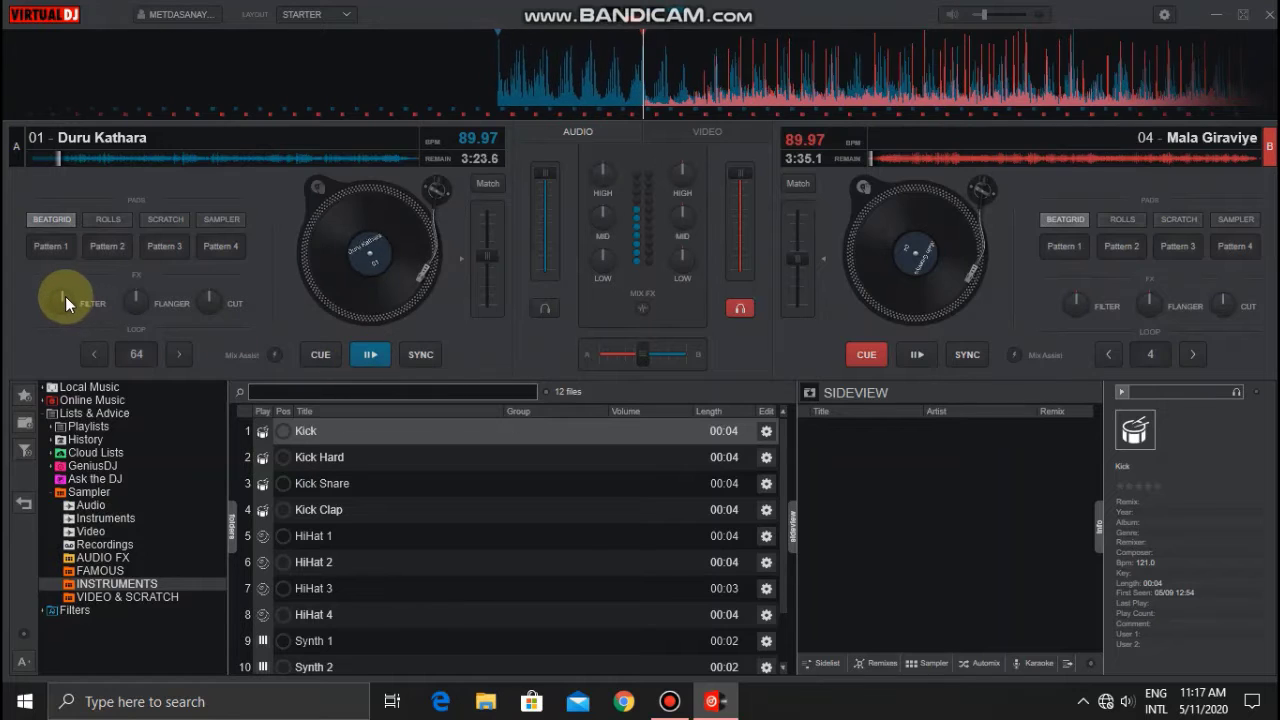
drag(64, 295, 86, 317)
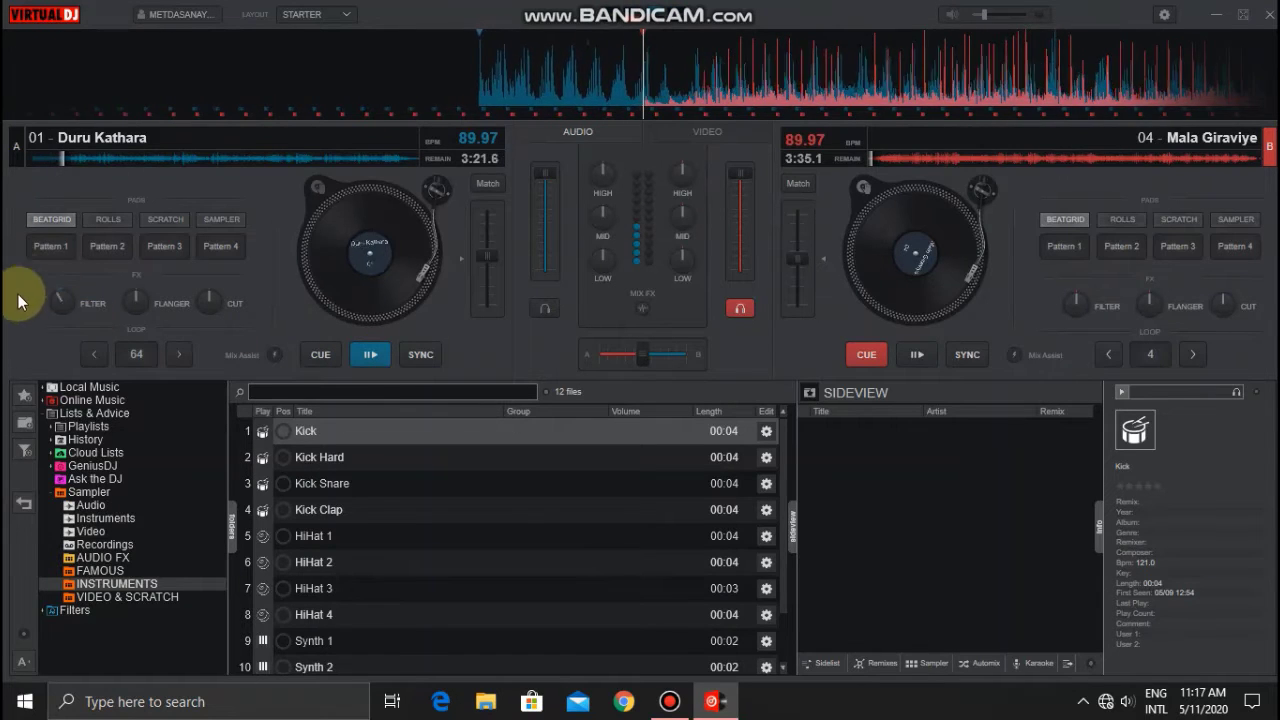
drag(13, 362, 28, 268)
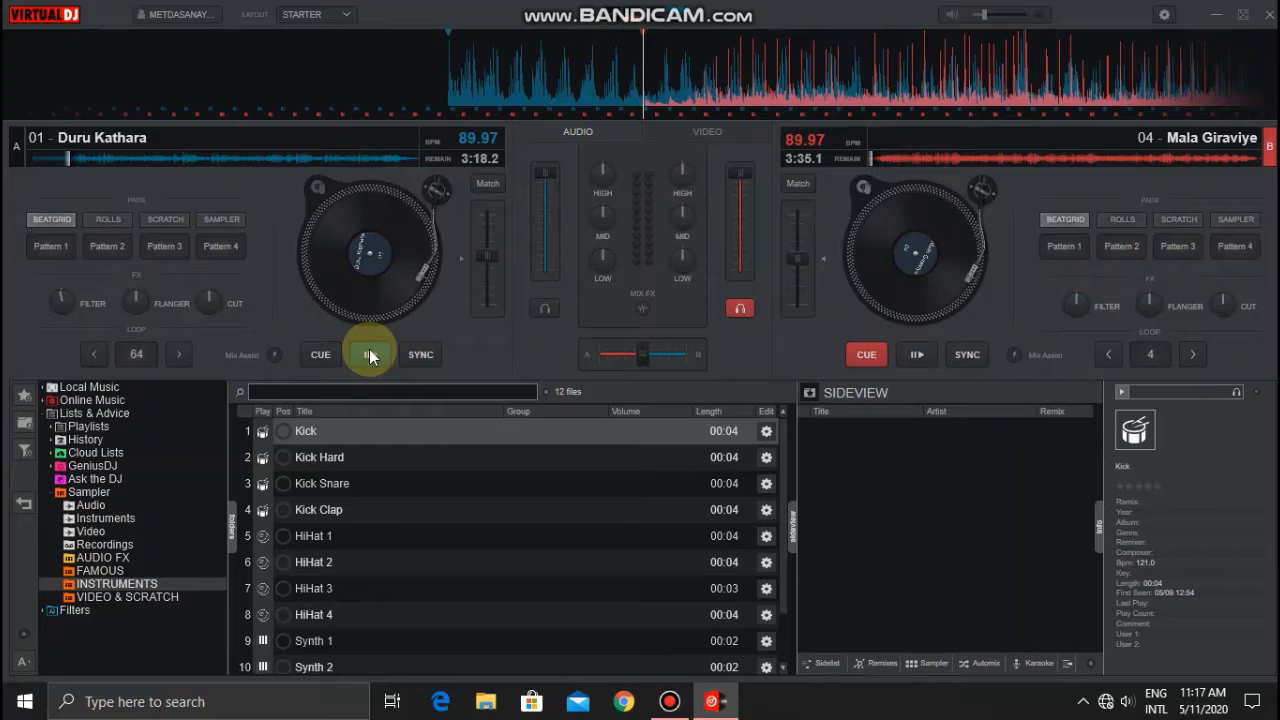
Step: Activate a 64-beat loop on deck A and play the Duru Kathara track through it
click(142, 359)
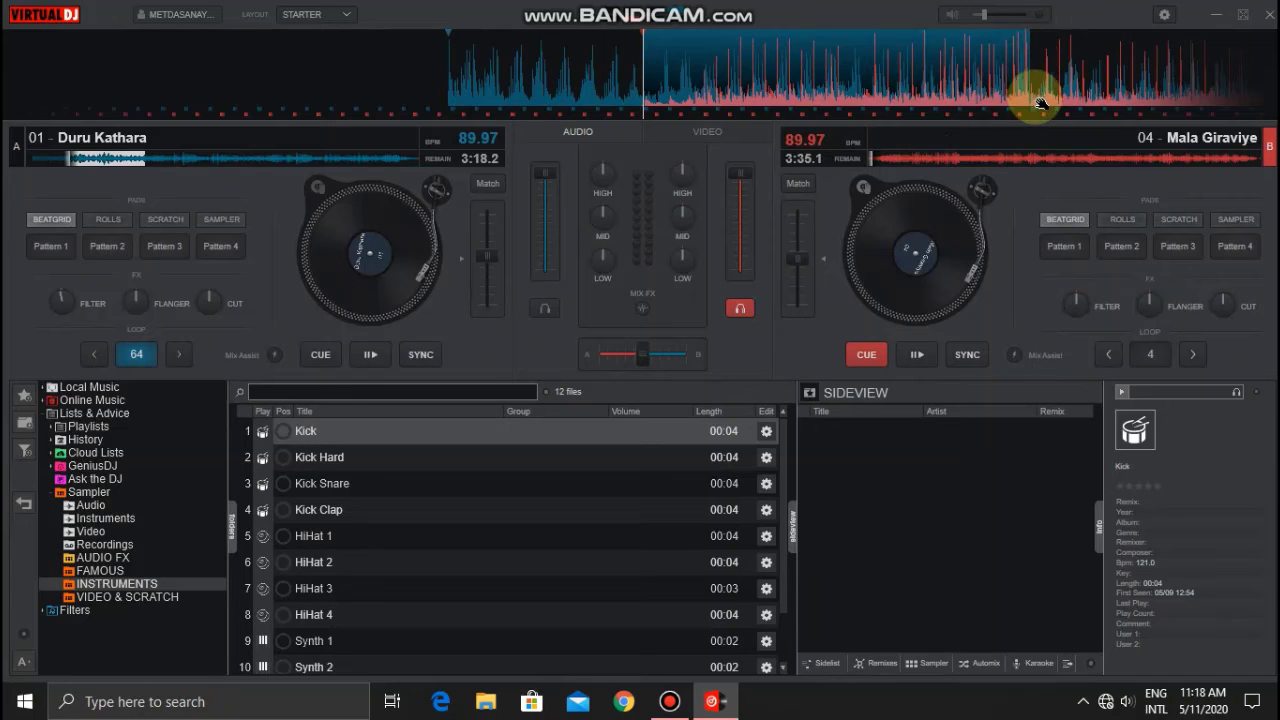
click(368, 354)
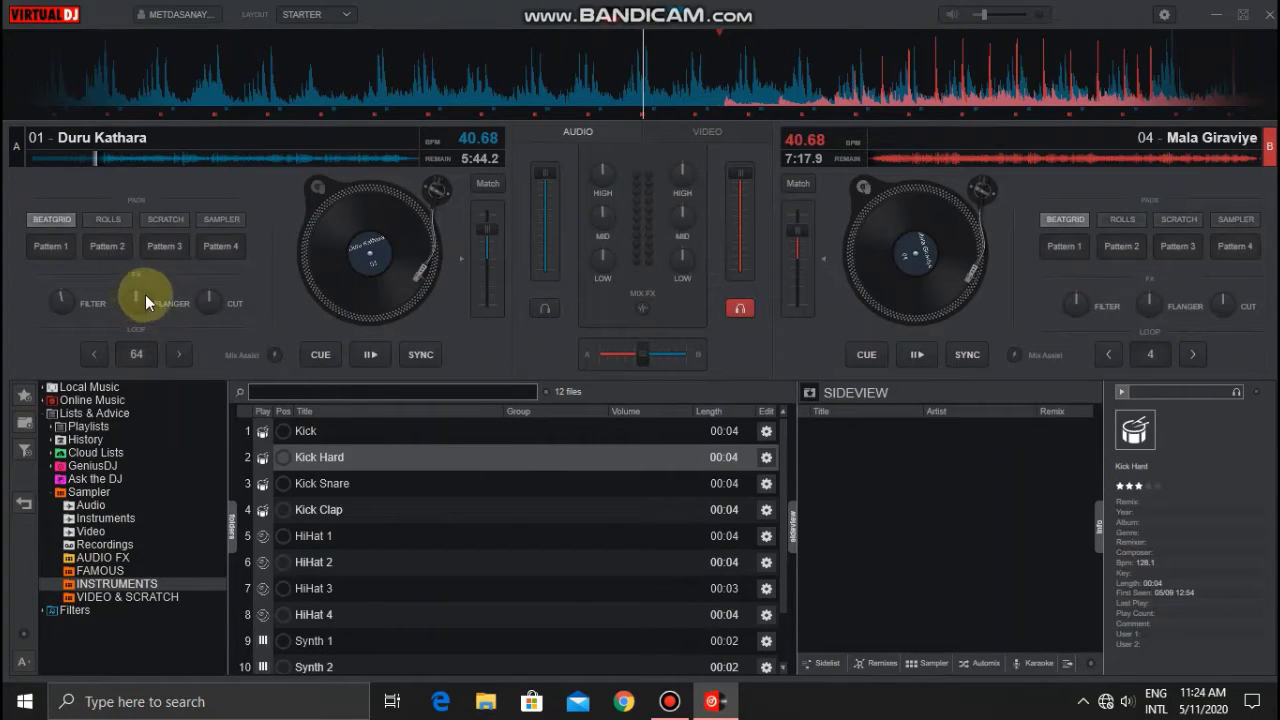
Step: Play deck A's track briefly, pause it and set the deck's tempo to 94.60 BPM
click(363, 347)
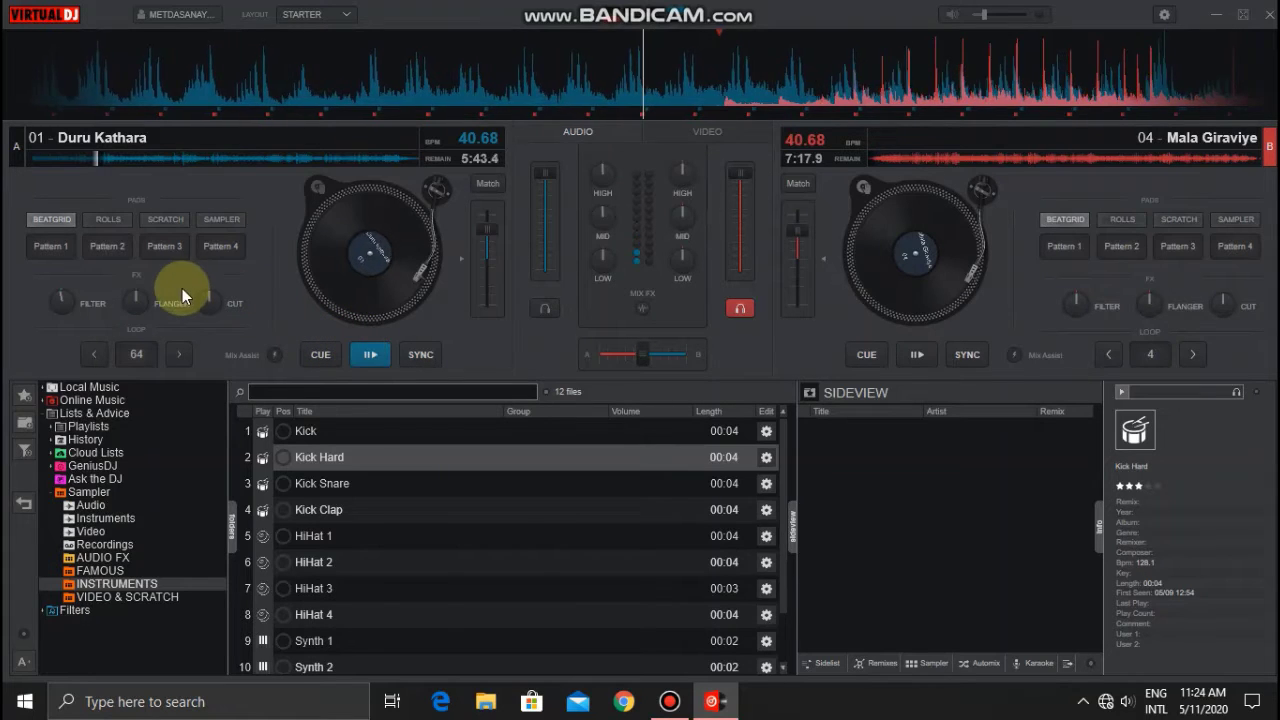
click(361, 356)
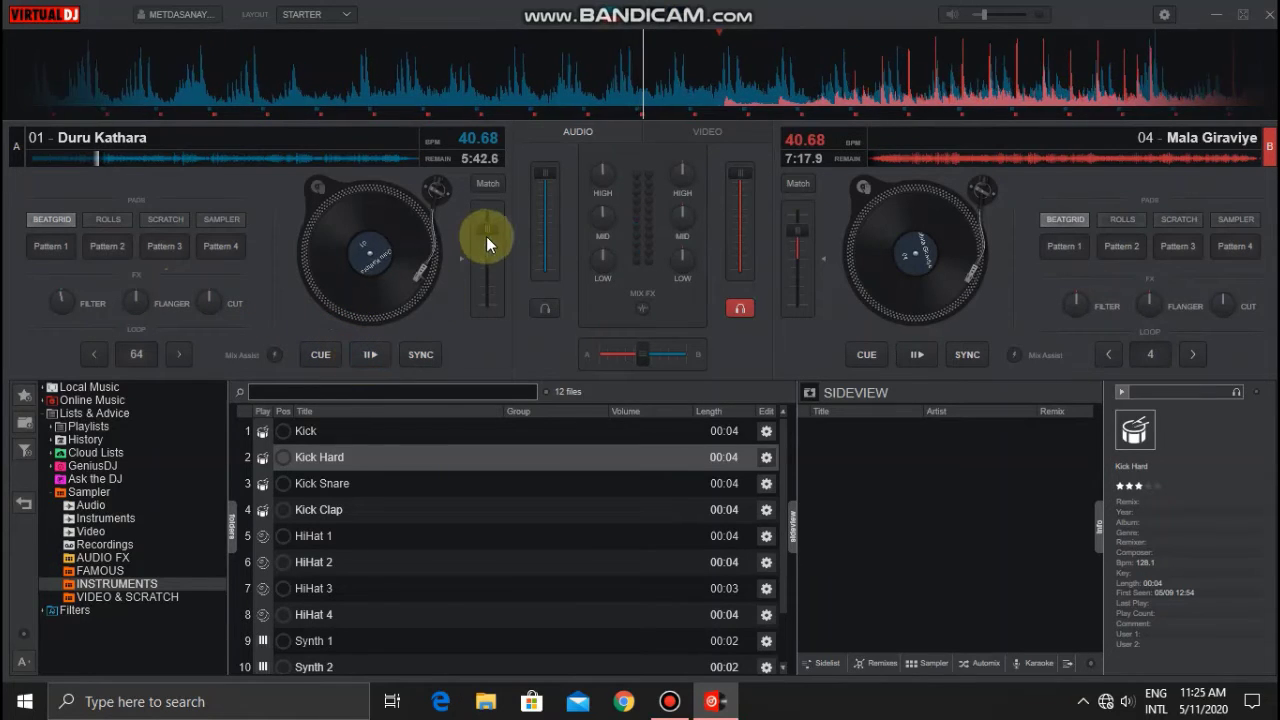
drag(486, 236, 488, 258)
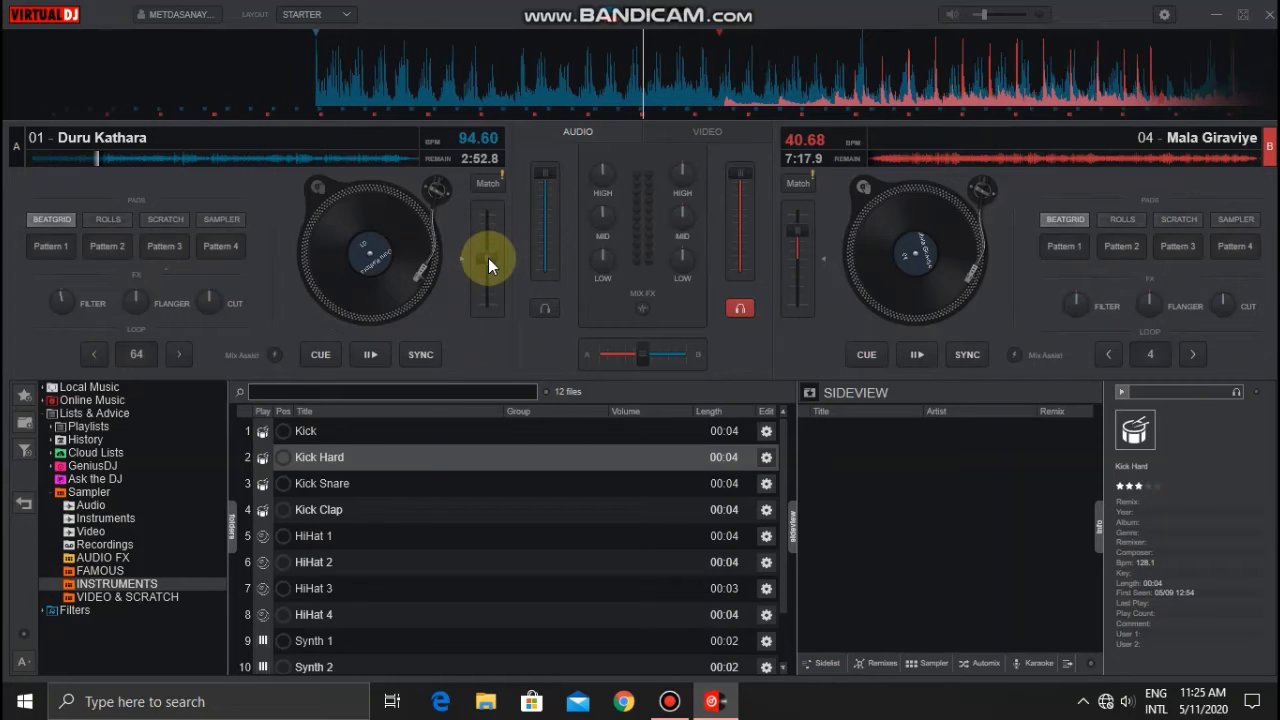
Step: Play deck A's track while trying the Flanger effect and the Beatgrid Pattern 2 pad, and pause it
click(382, 351)
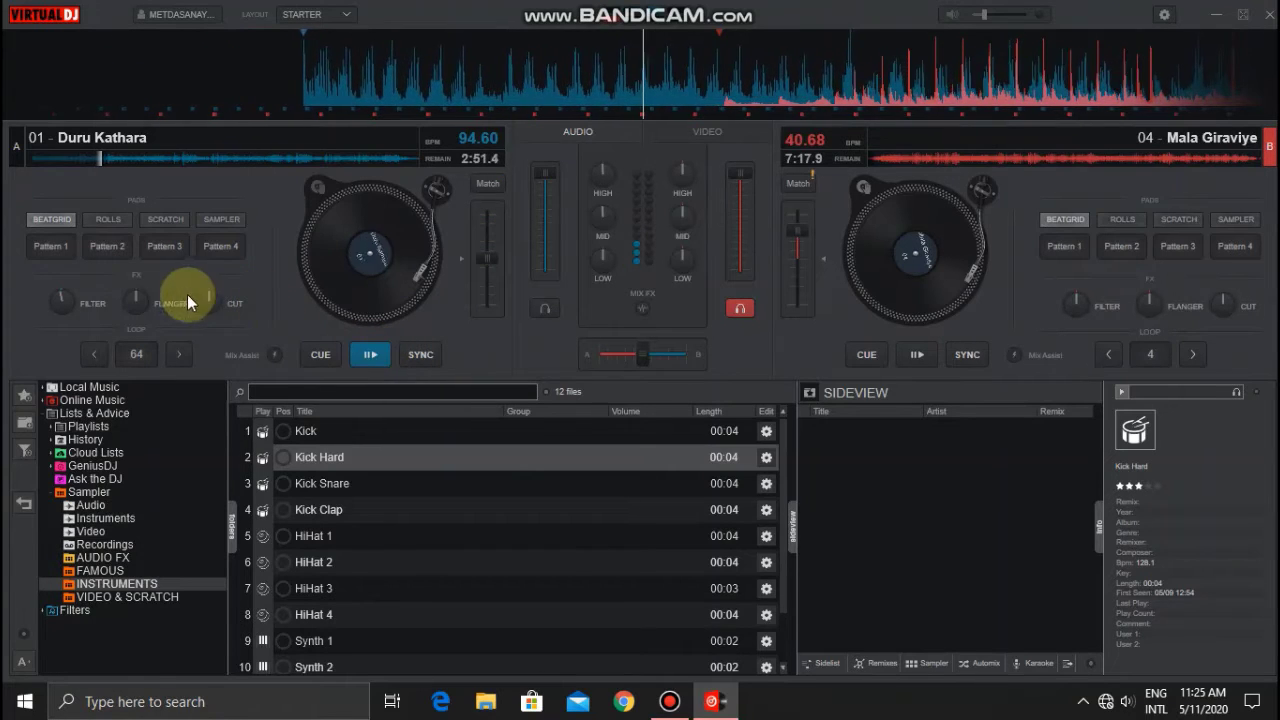
click(141, 291)
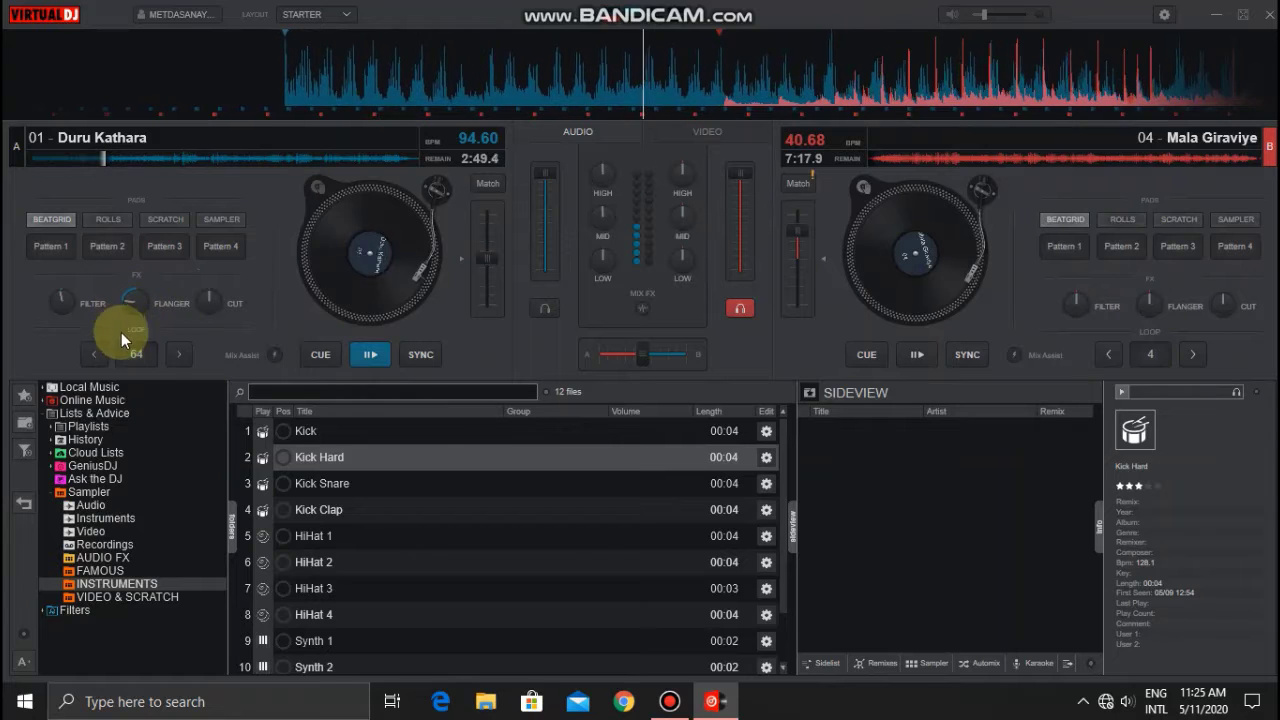
click(108, 248)
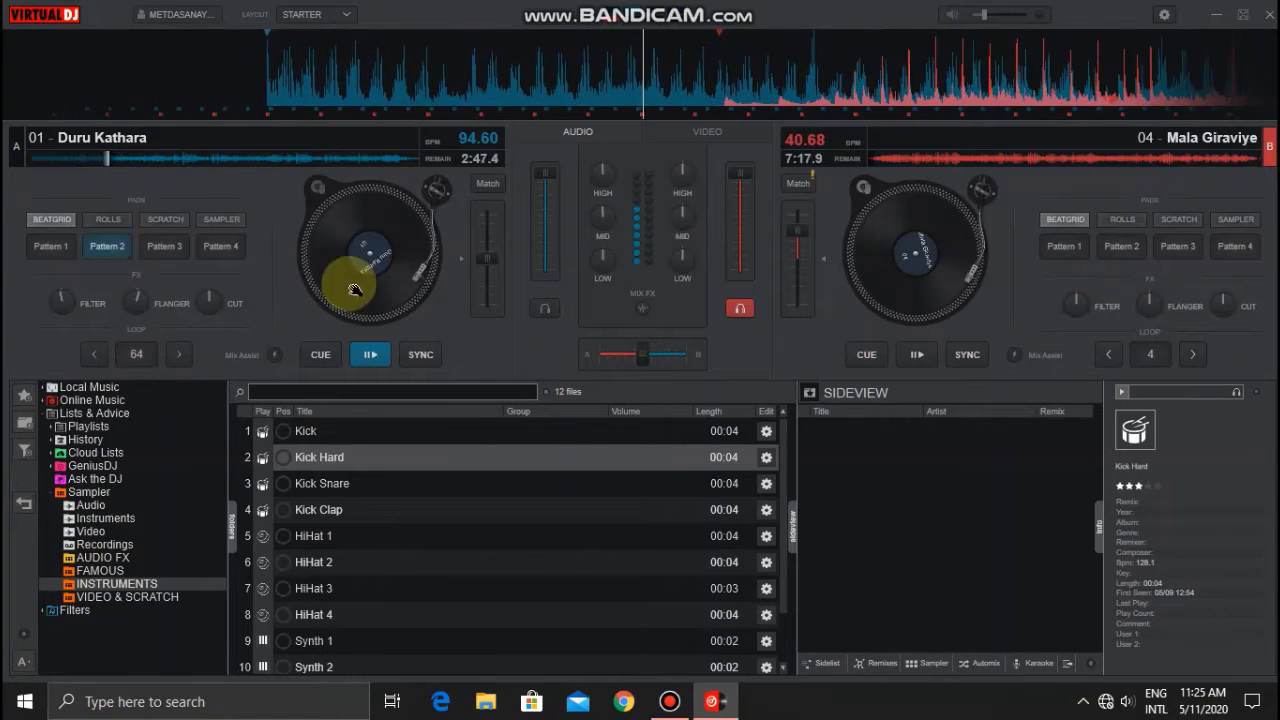
click(370, 354)
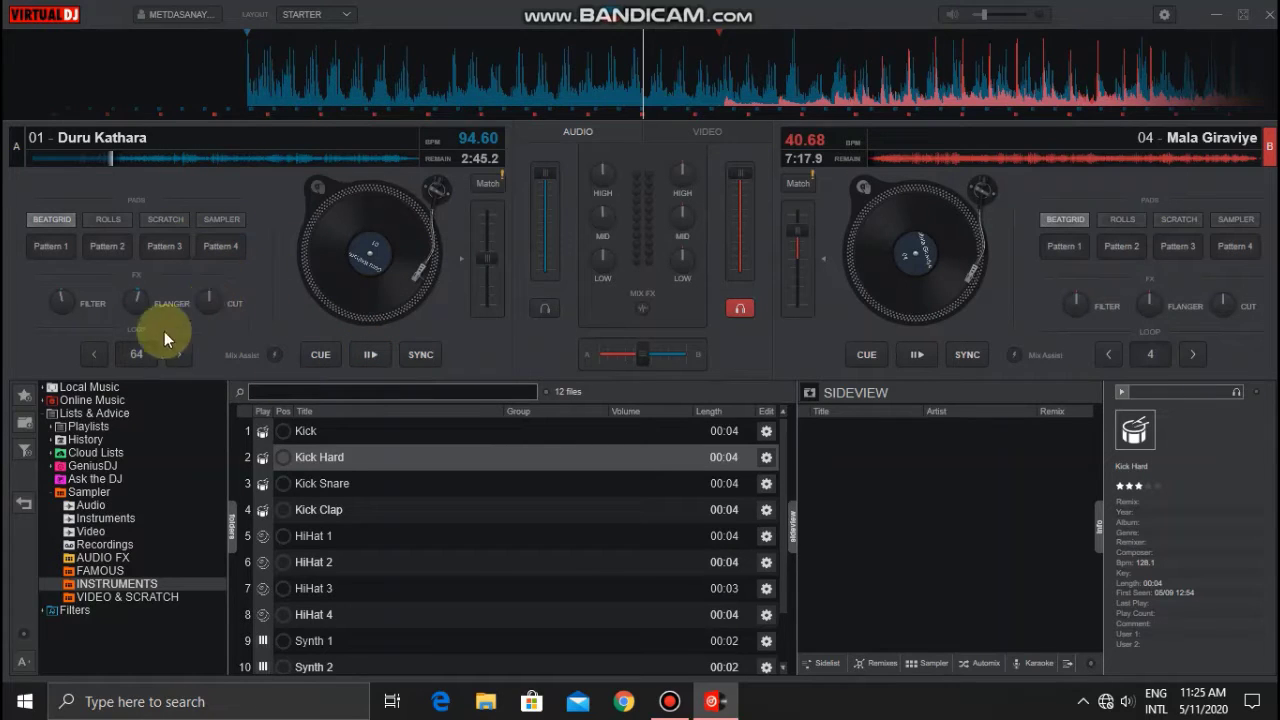
Step: Play deck A's track in Rolls pad mode and try the Baby Scr and Flares pads in Scratch mode
click(108, 225)
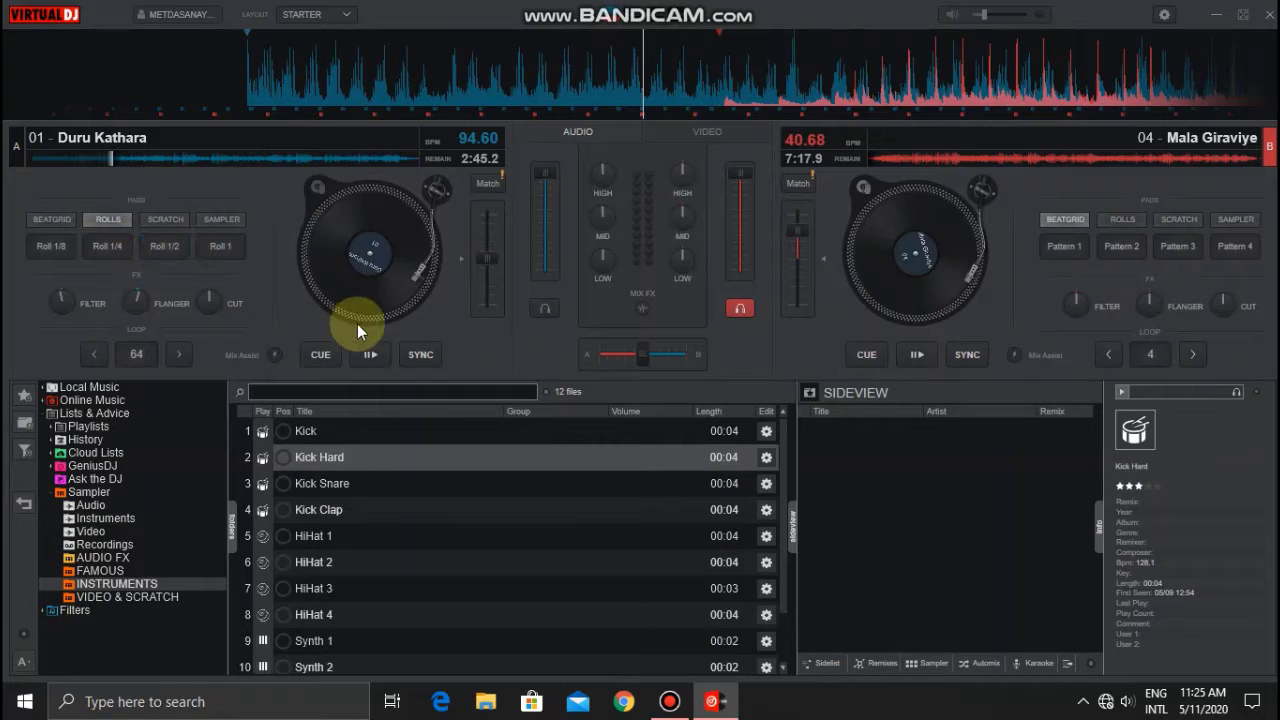
click(365, 353)
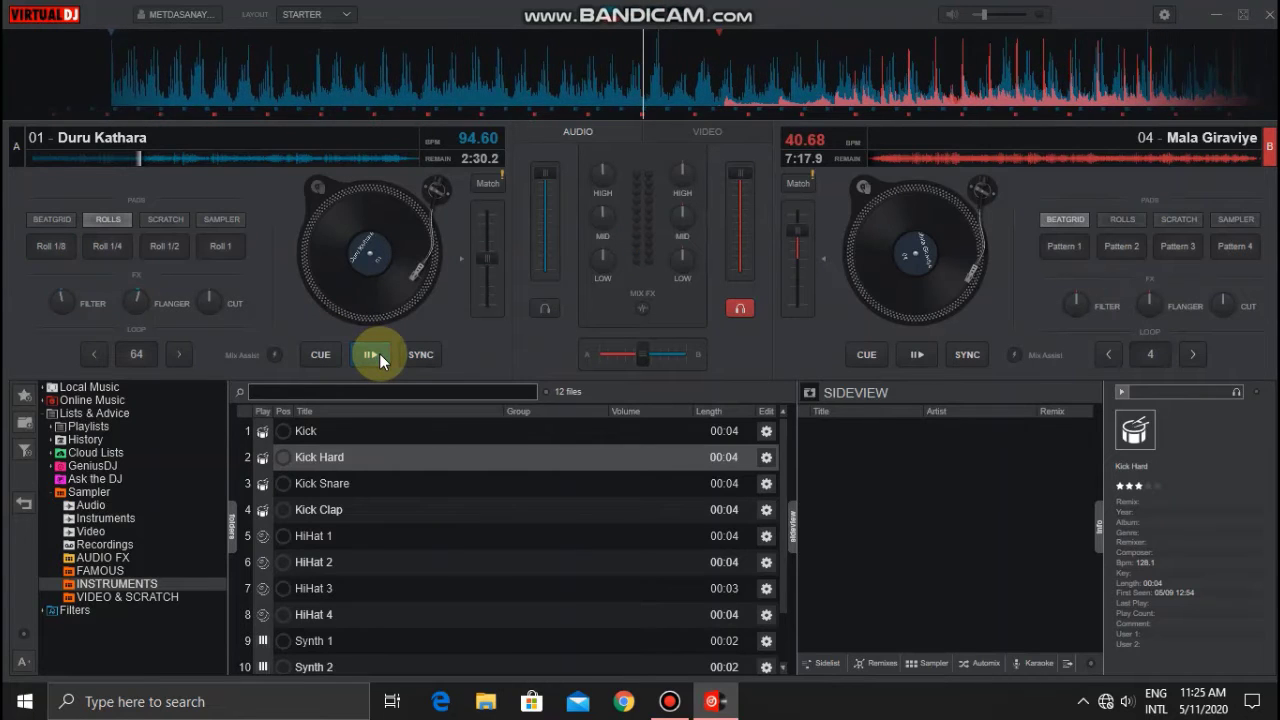
click(160, 217)
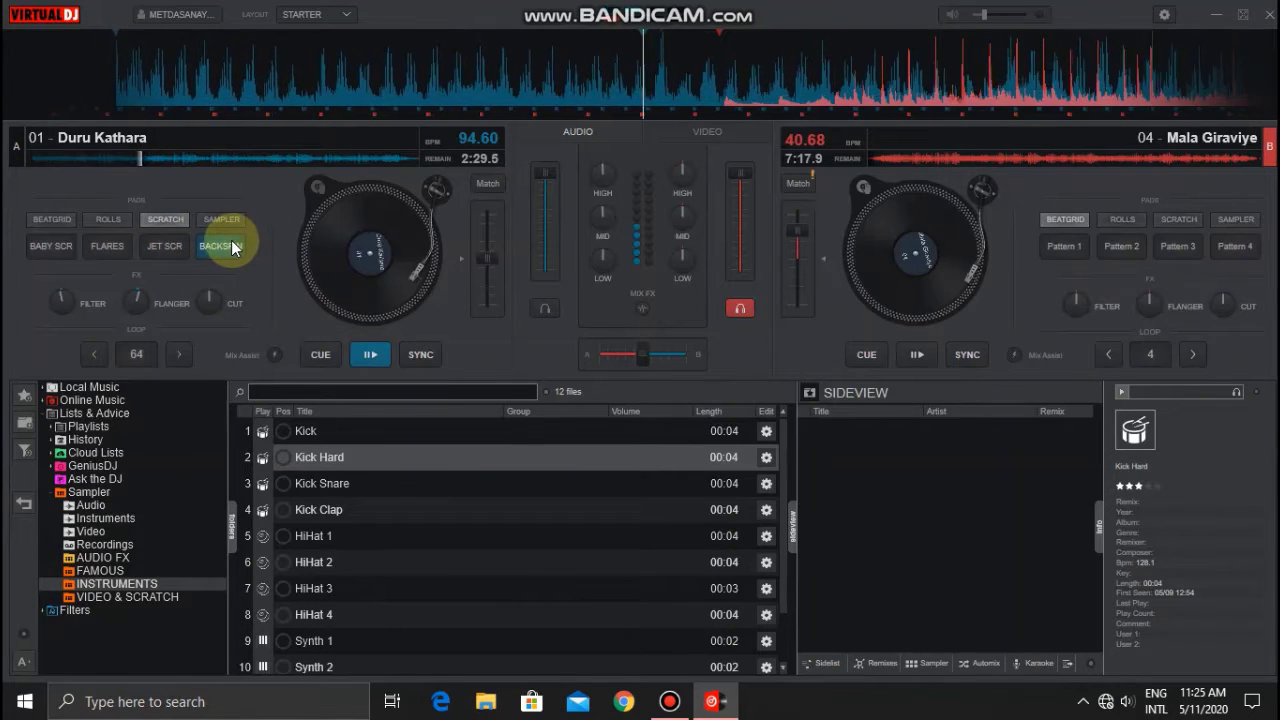
click(62, 248)
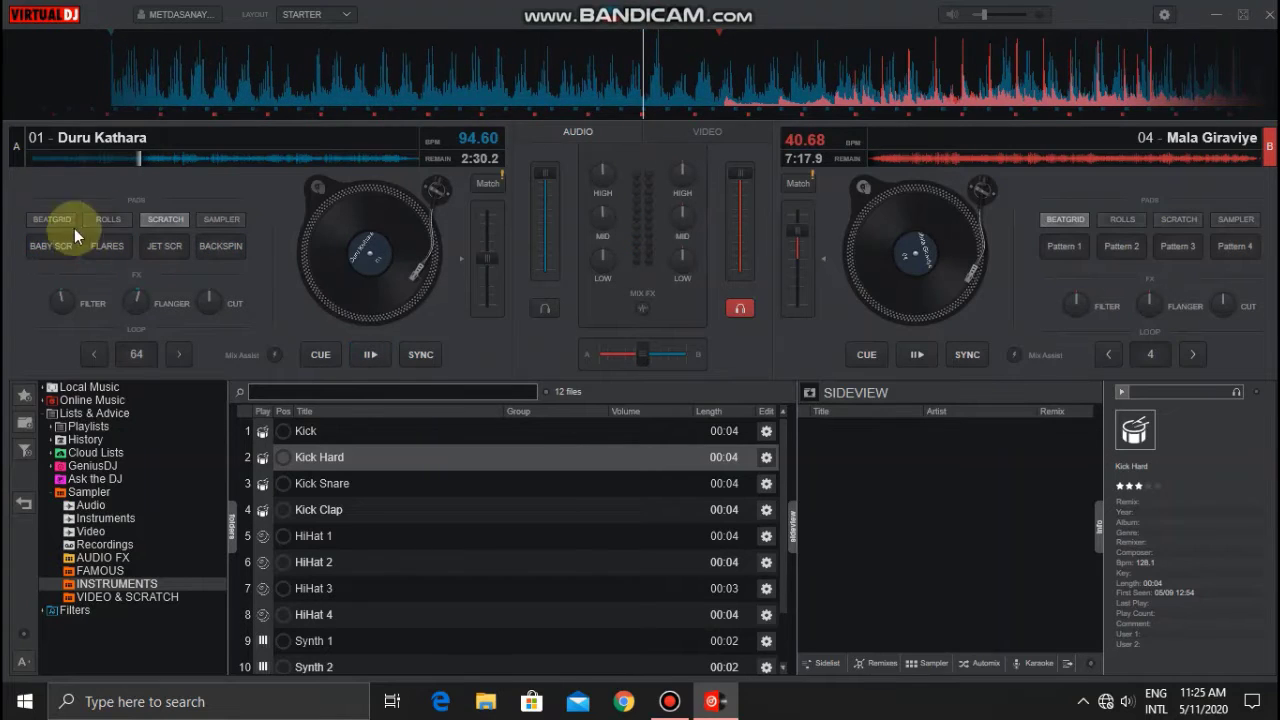
click(123, 244)
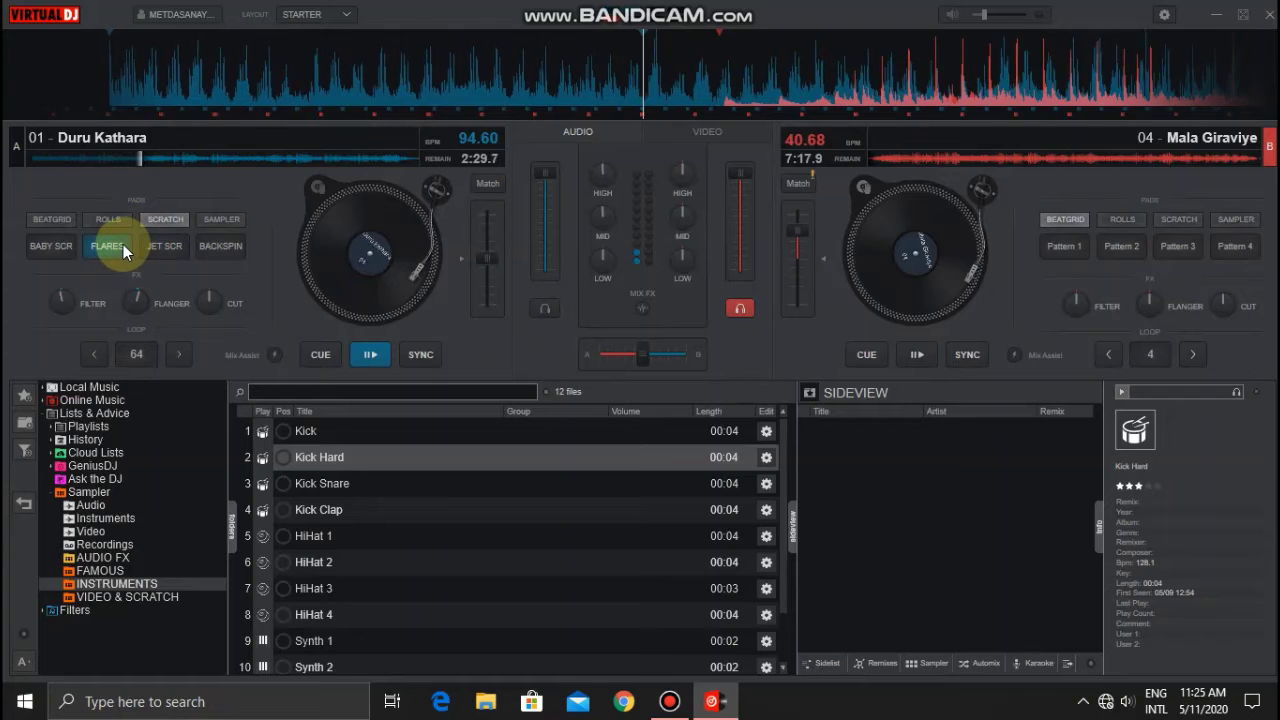
Step: Try the Air Horn, Siren, Explosion and Applause samples on deck A's Sampler pads, and play and pause the deck's track
click(222, 220)
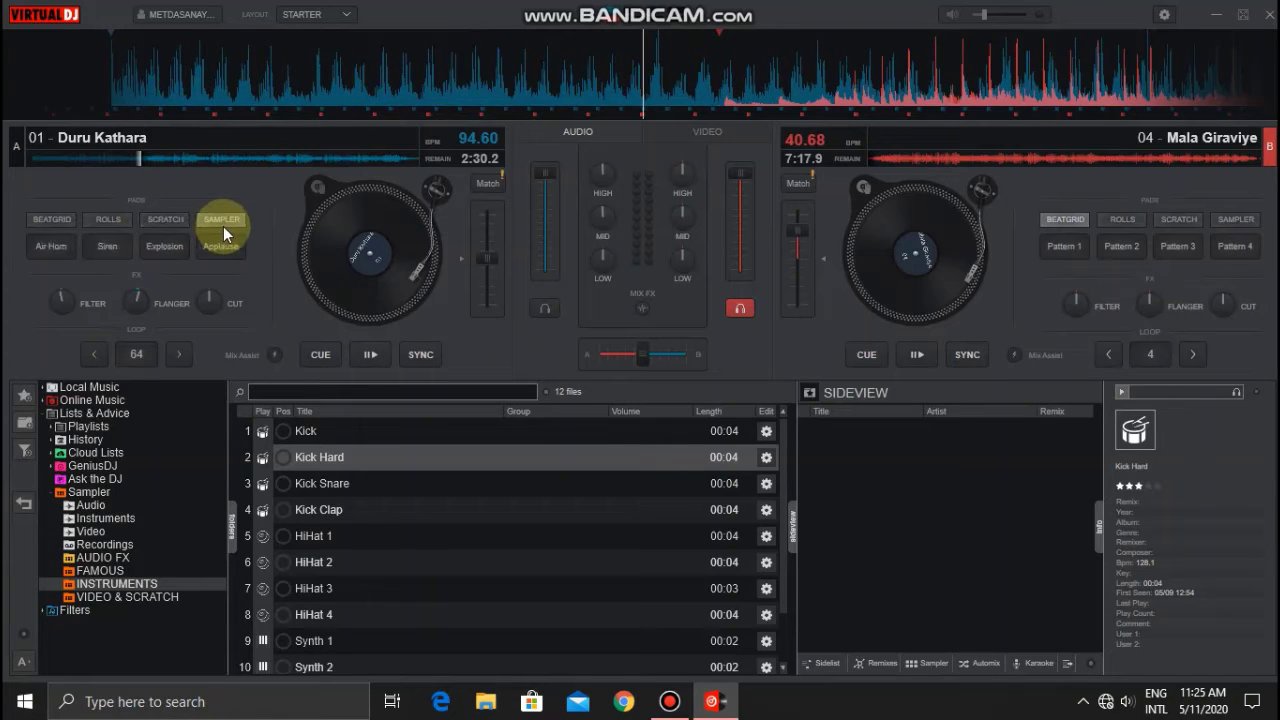
click(52, 248)
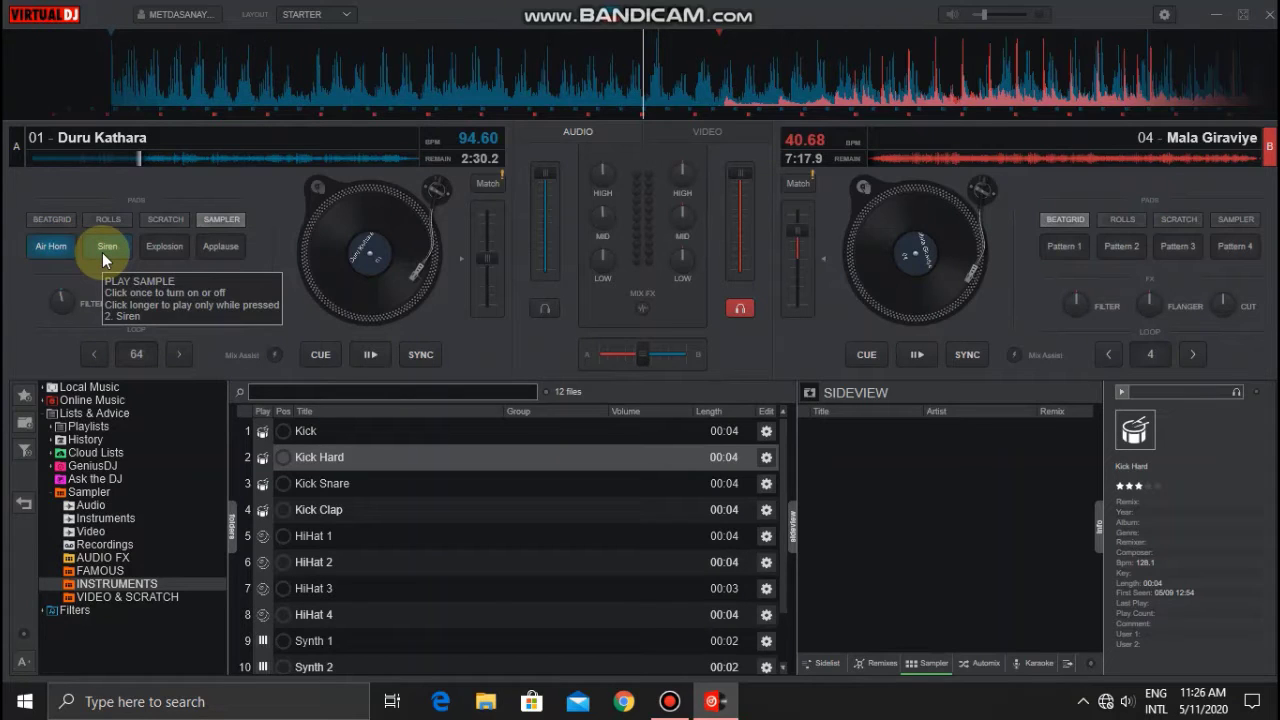
click(64, 248)
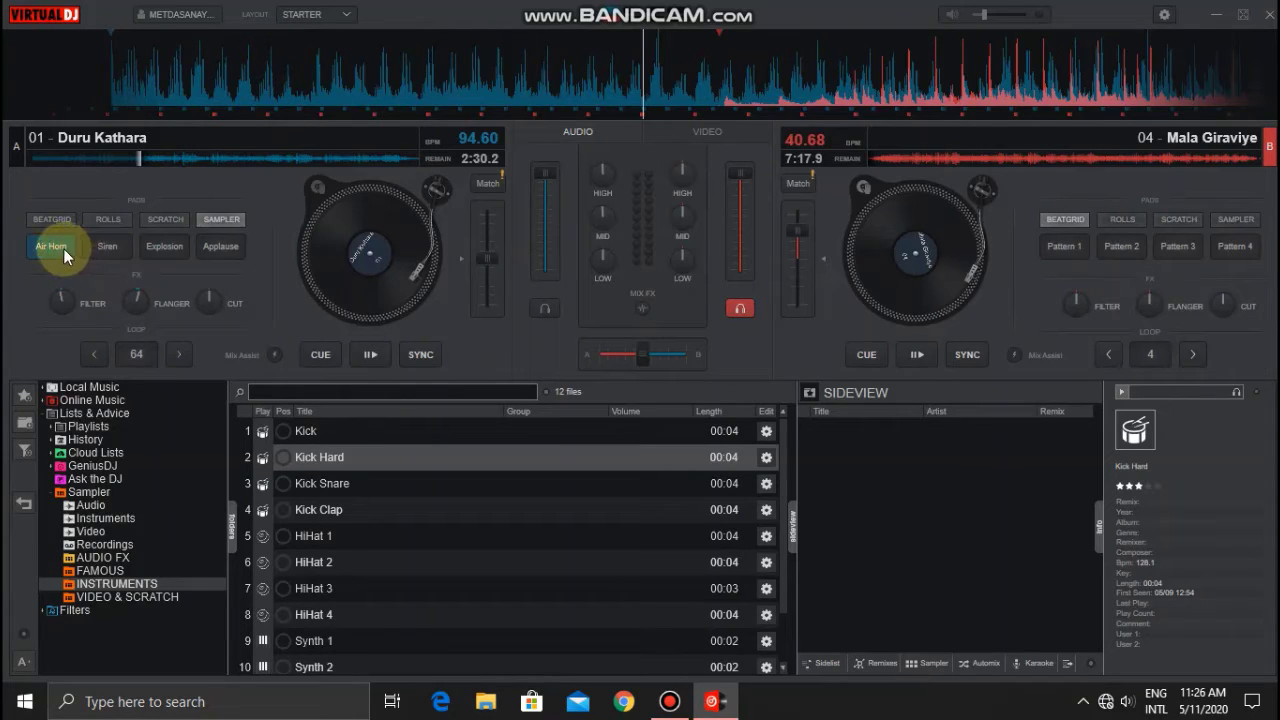
click(128, 248)
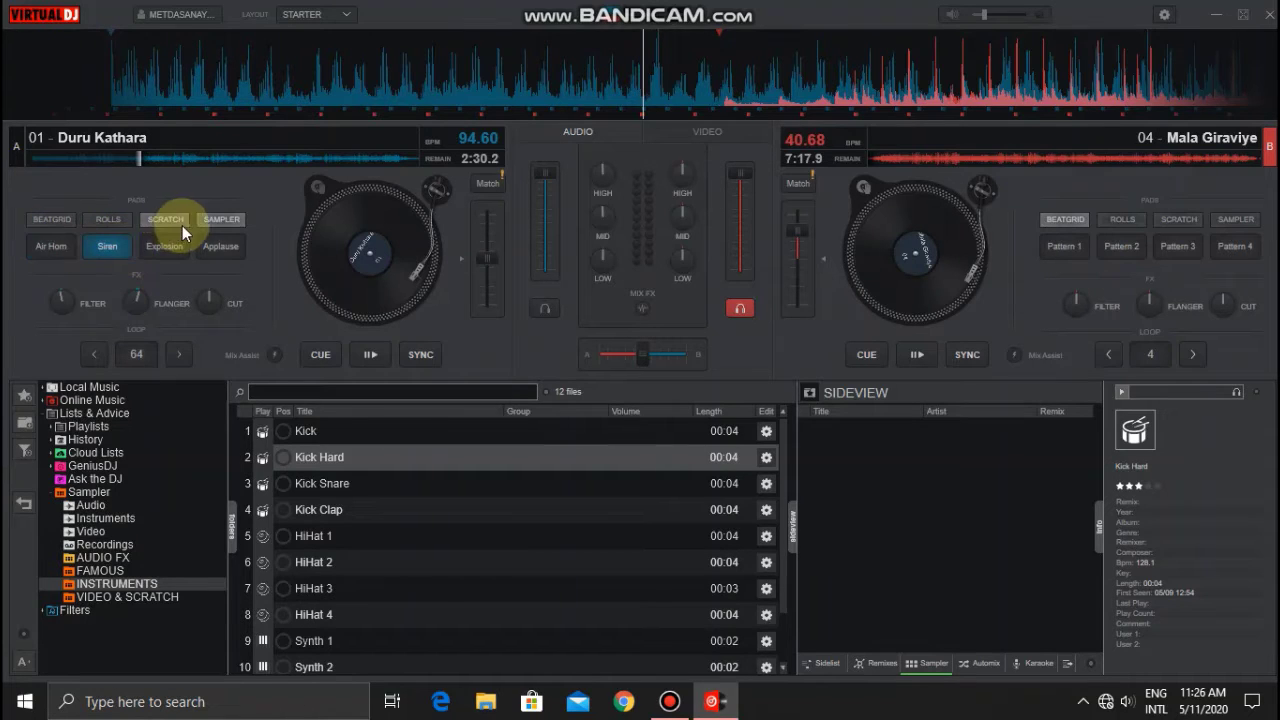
click(111, 246)
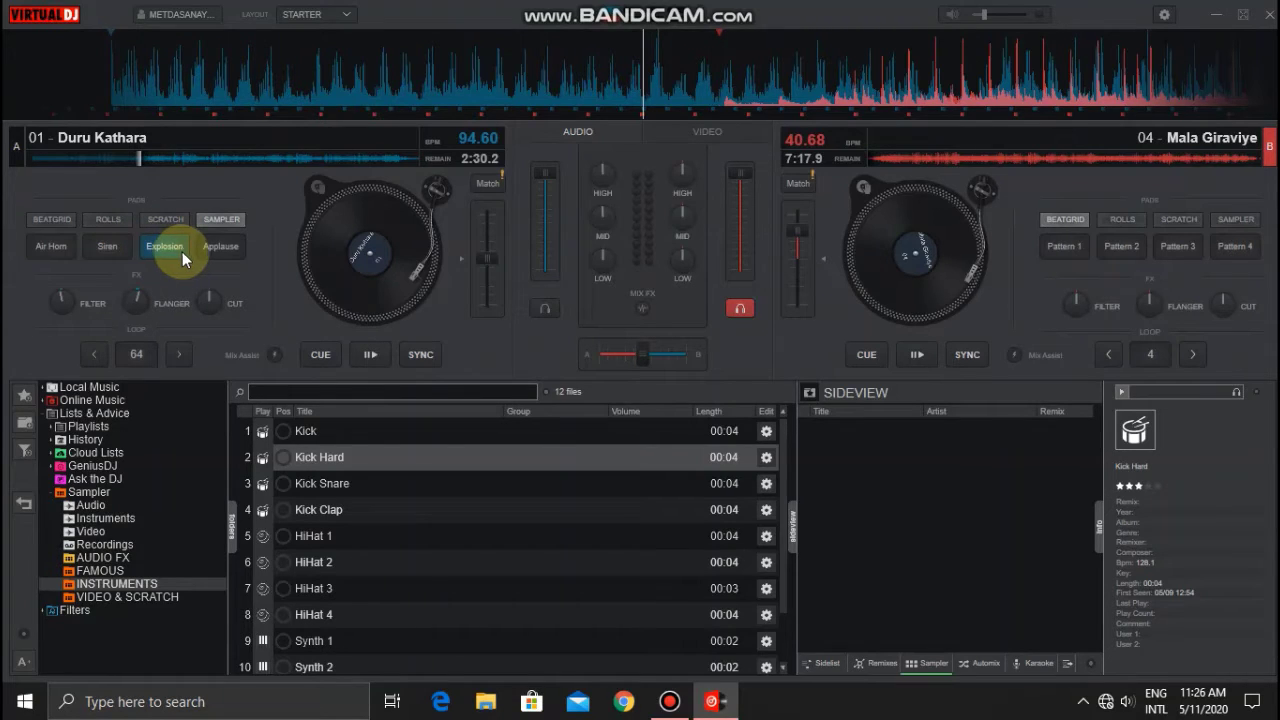
click(172, 248)
click(207, 250)
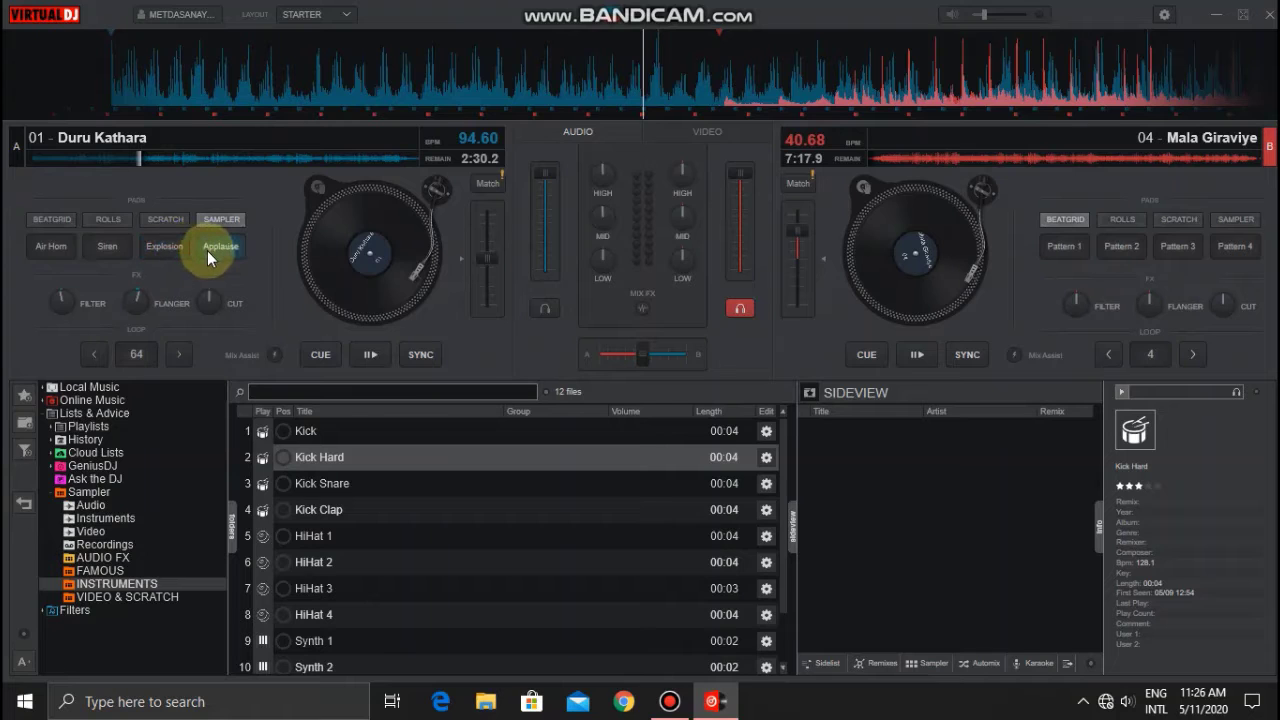
click(207, 250)
click(372, 350)
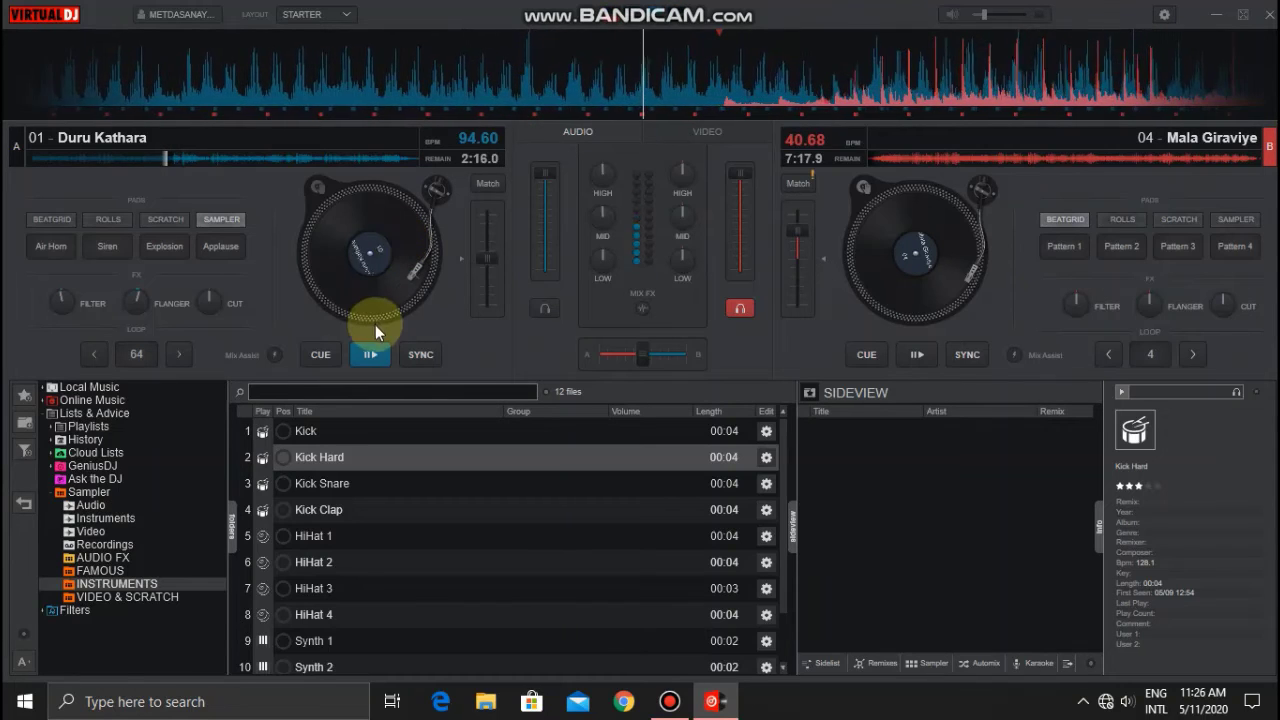
click(371, 353)
Step: Open the folder whose name begins with "yooo" on the F: drive in File Explorer
drag(371, 243, 565, 540)
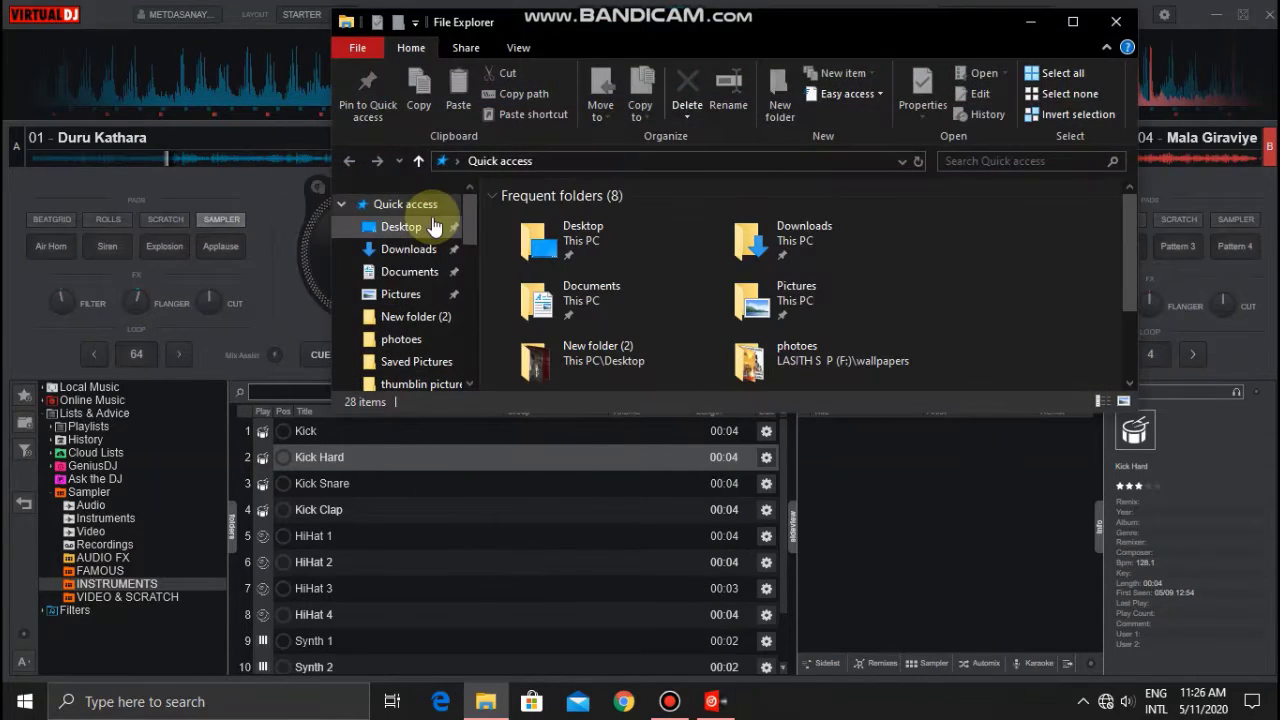
drag(471, 235, 466, 277)
click(443, 228)
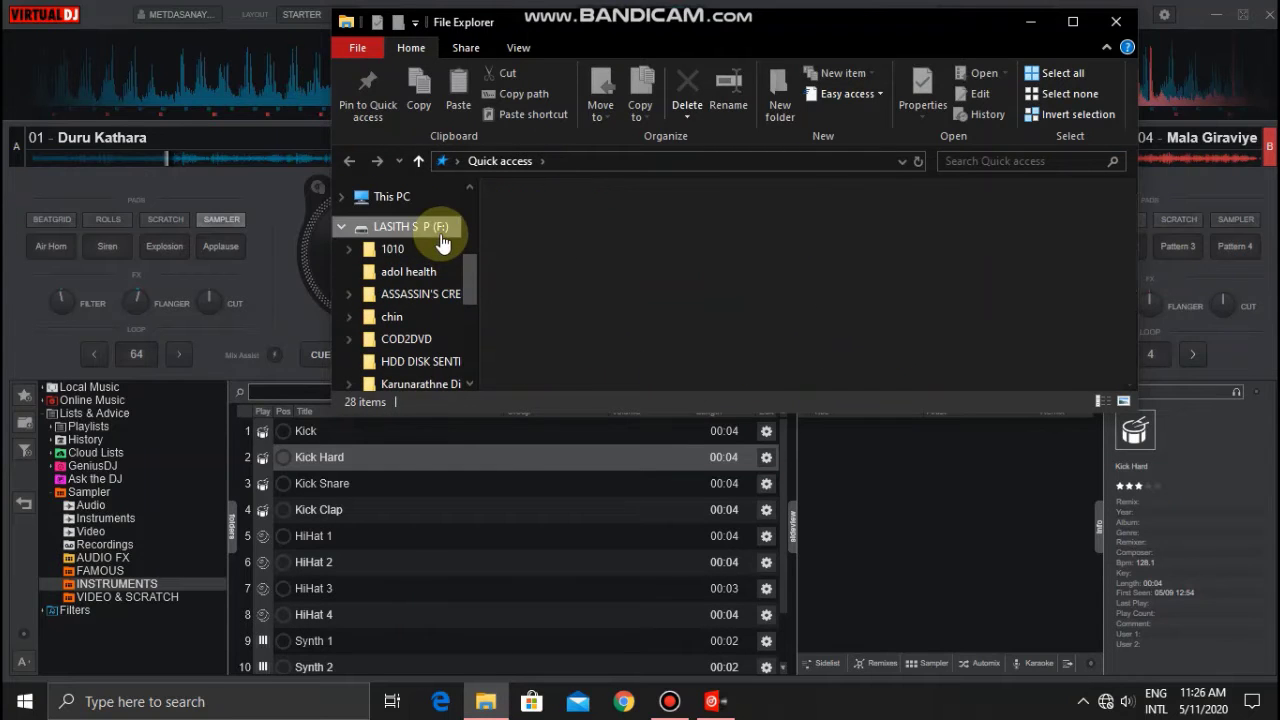
drag(1134, 267, 1134, 339)
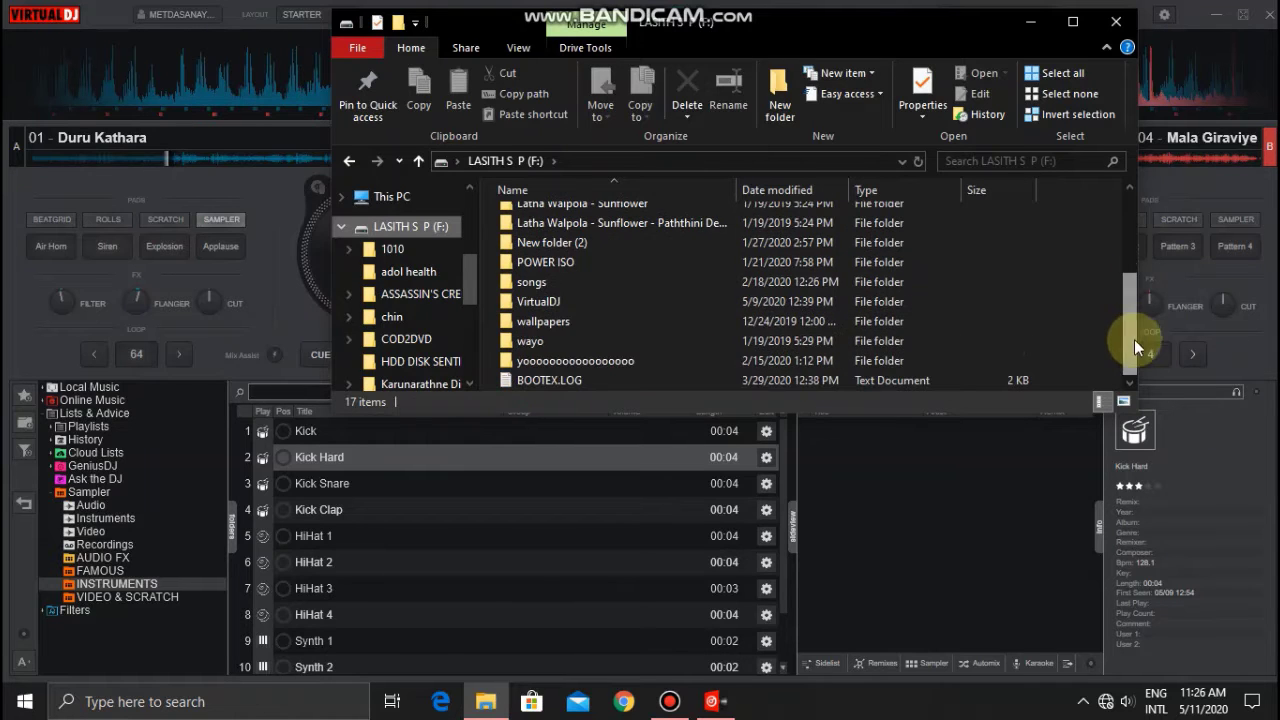
double_click(954, 358)
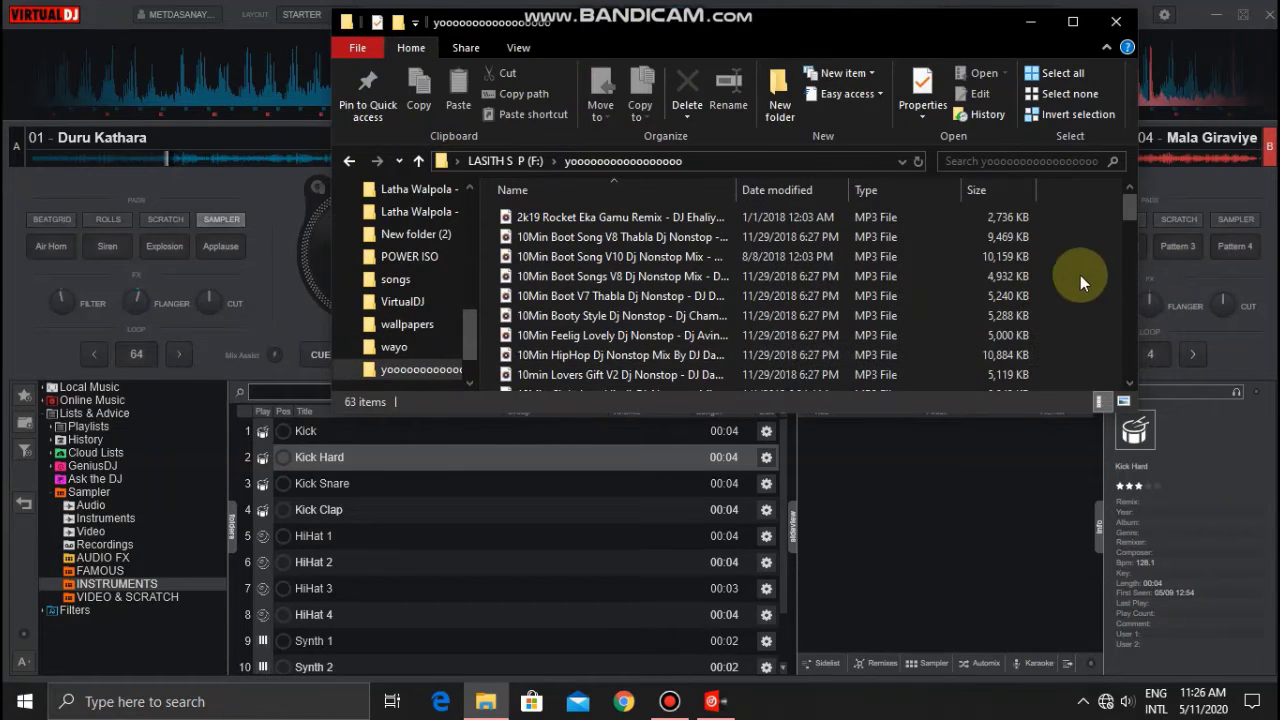
Step: Load the Luis Fonsi - Despacito MP3 onto deck A, close File Explorer and start playing the track
drag(1129, 209, 1137, 329)
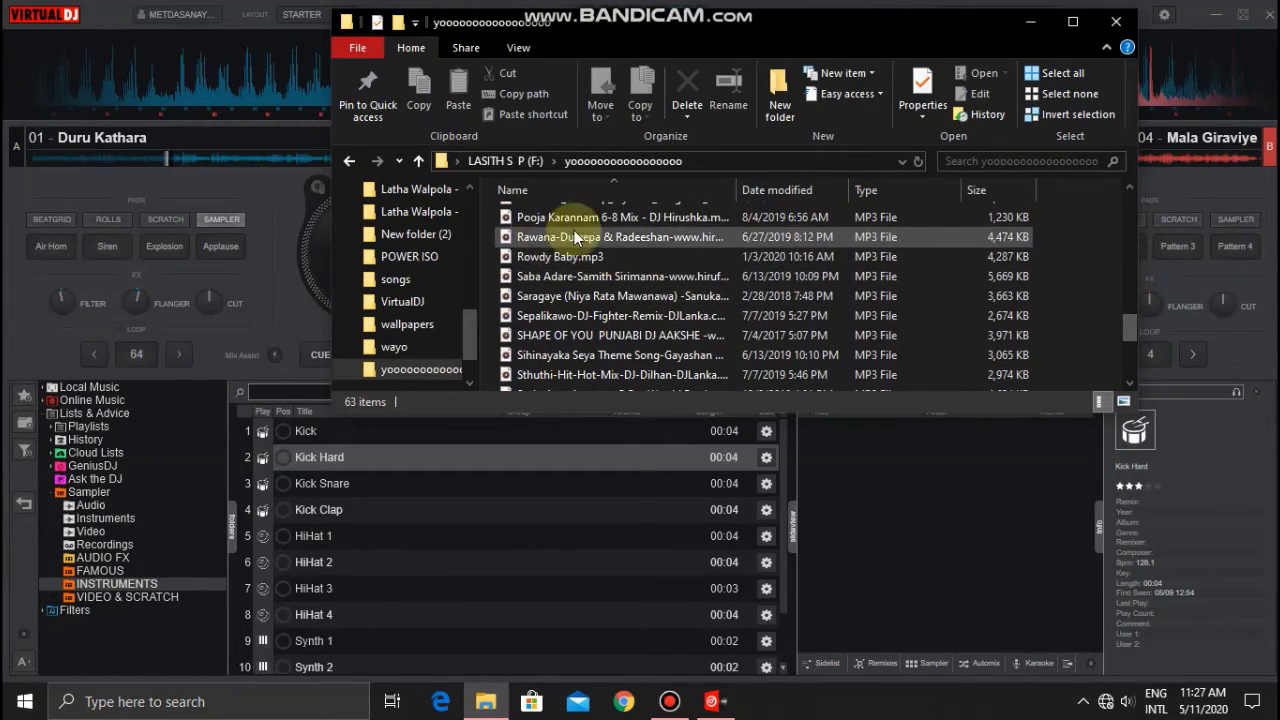
drag(1130, 318, 1130, 284)
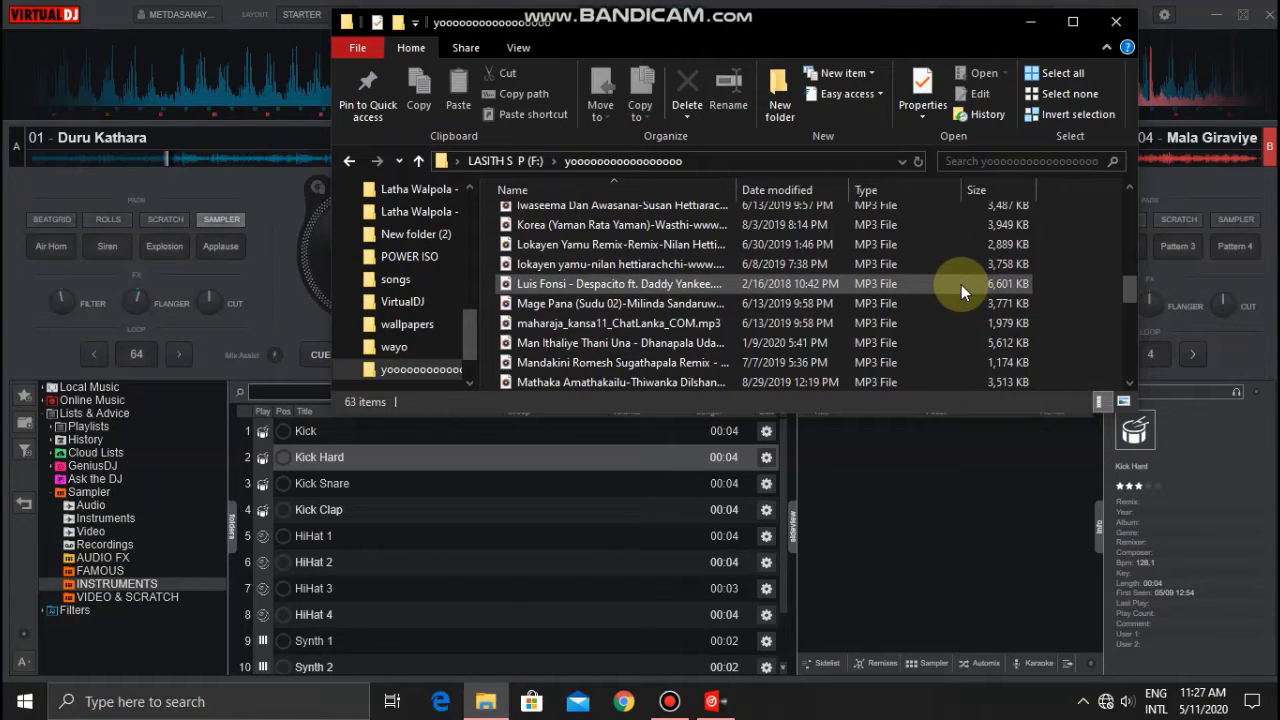
click(862, 286)
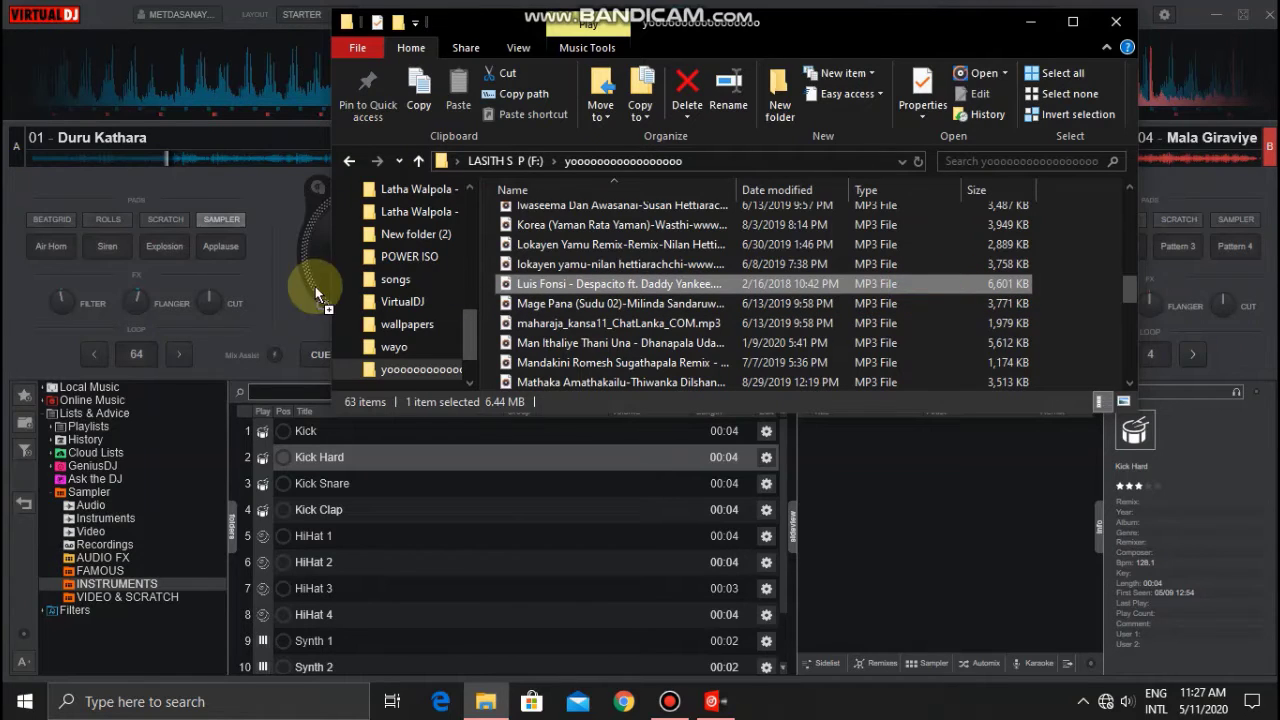
drag(315, 286, 177, 134)
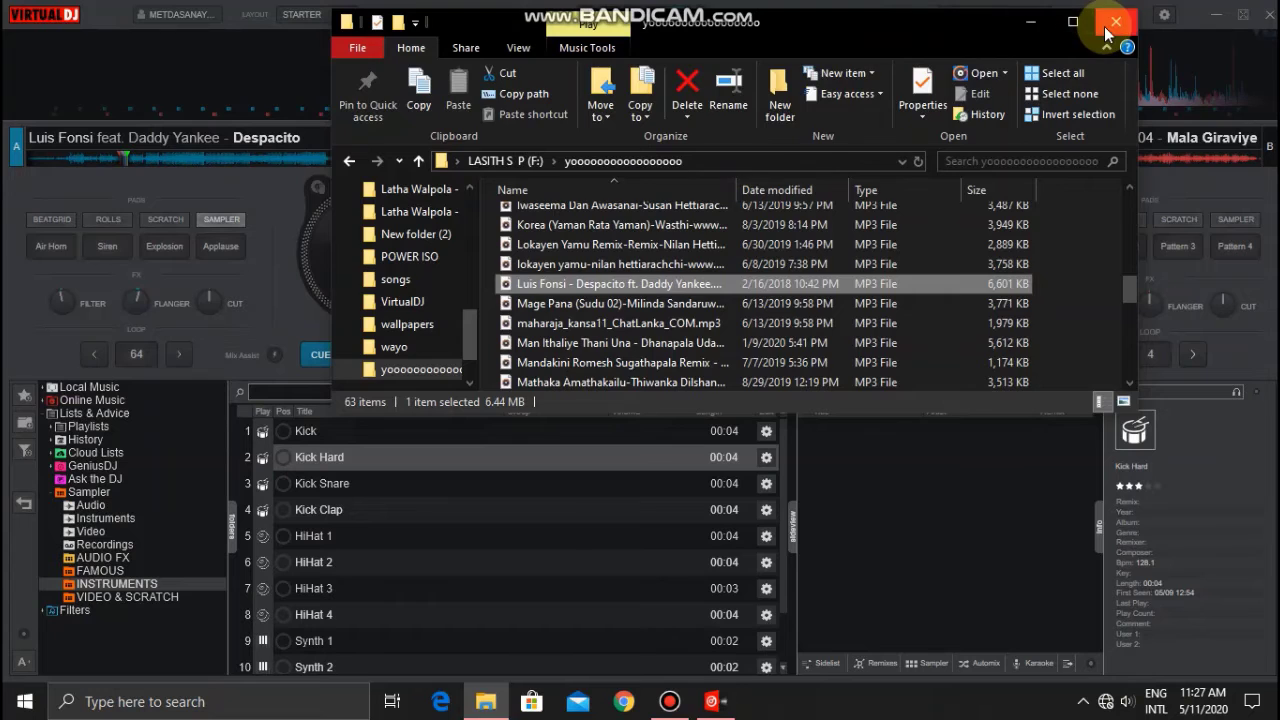
click(1113, 22)
click(384, 356)
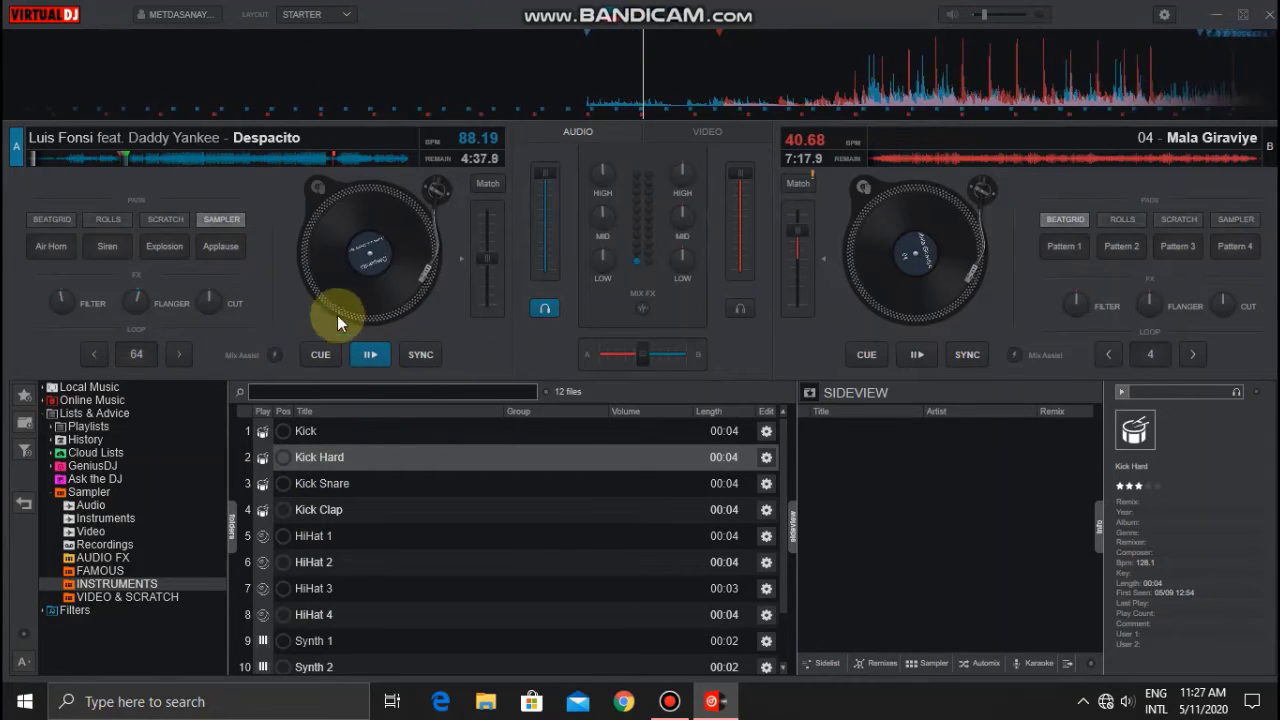
Step: Pause Despacito on deck A and scratch the track back and forth by turning the deck's turntable record
click(378, 355)
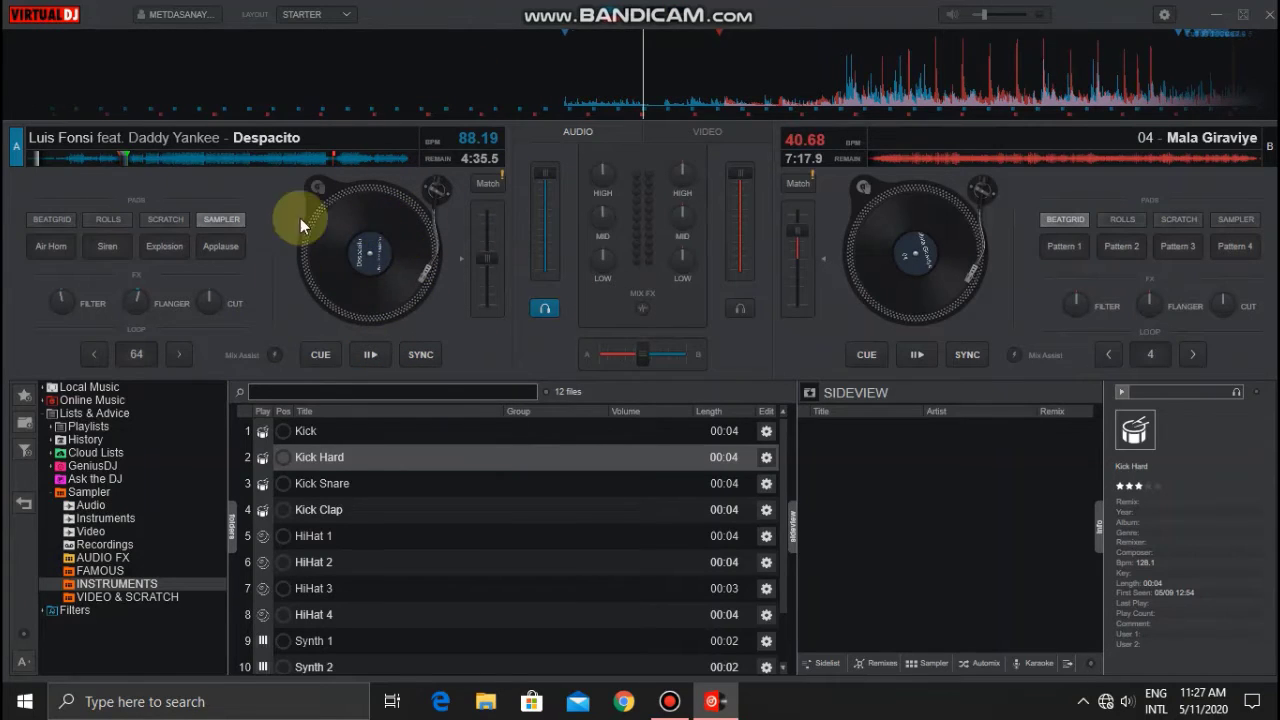
drag(386, 266, 400, 234)
mouse_move(500, 8)
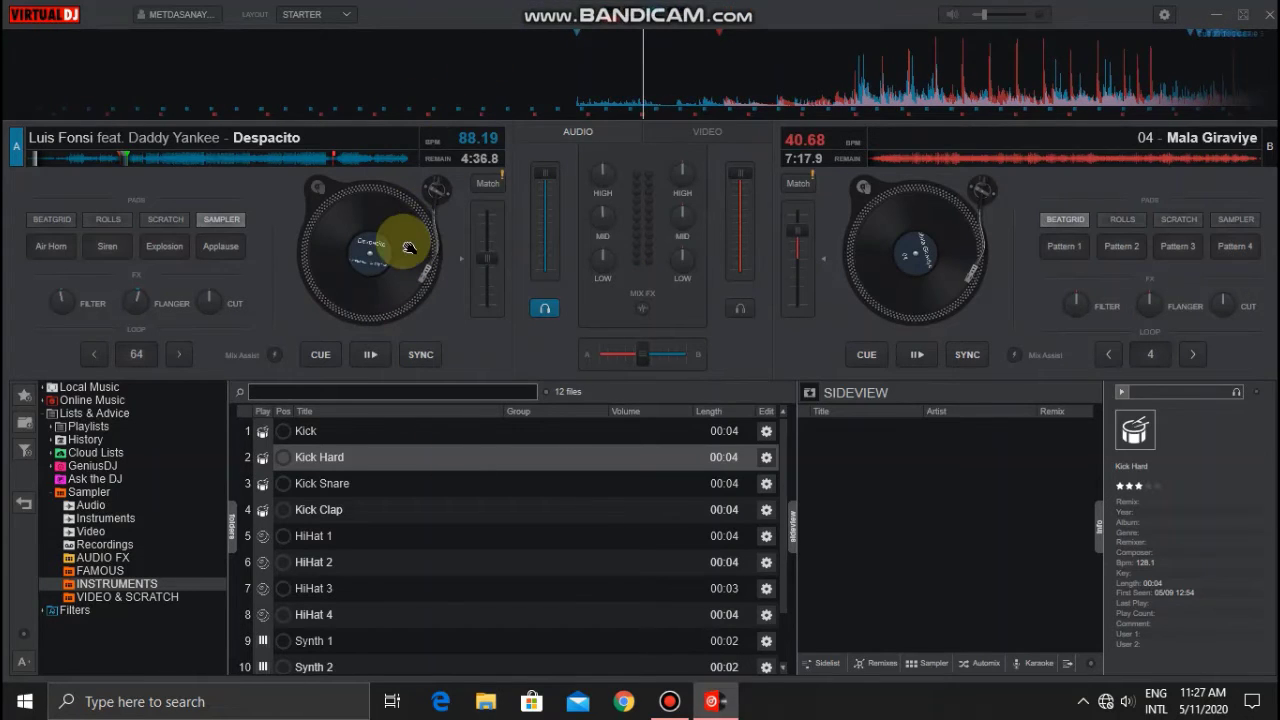
drag(411, 269, 402, 196)
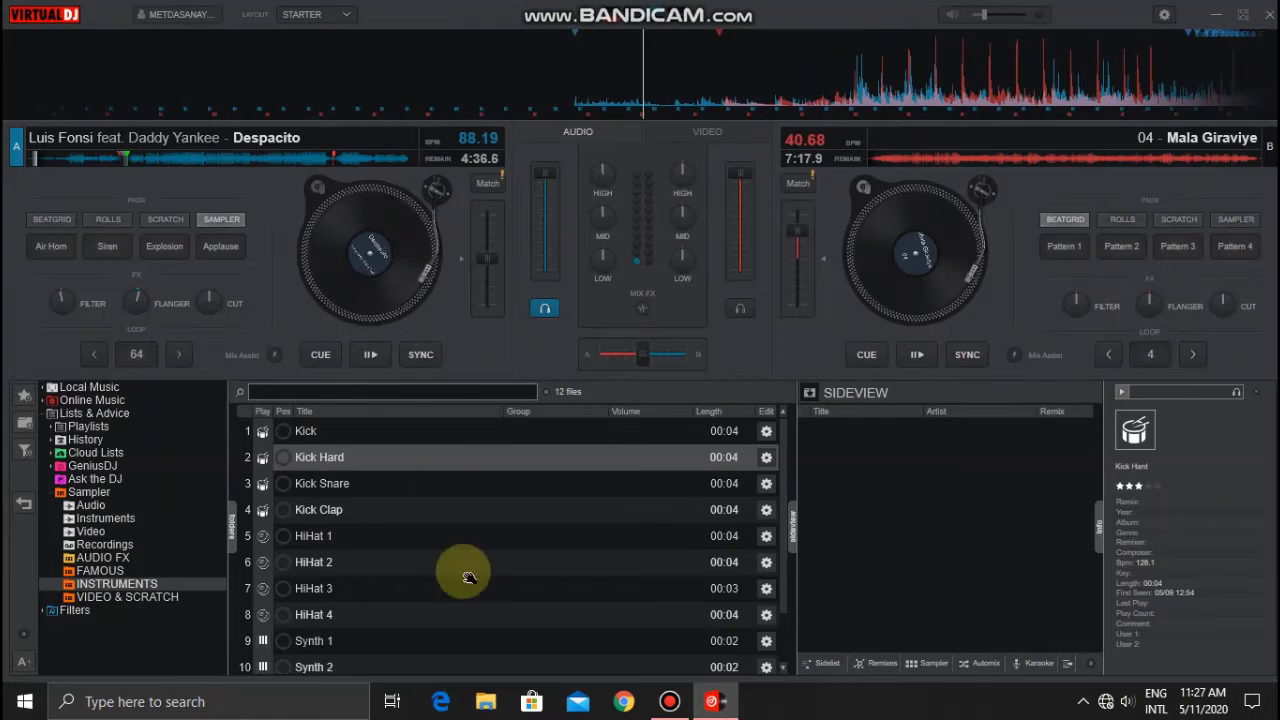
mouse_move(556, 8)
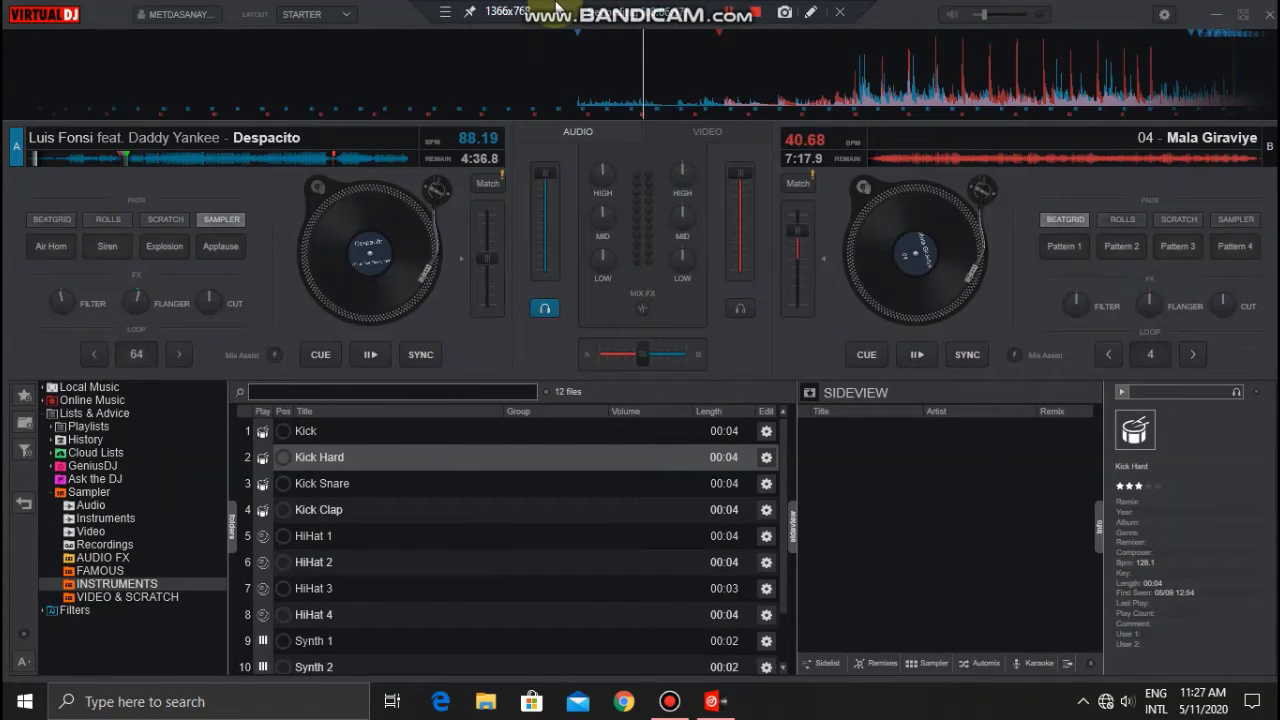
mouse_move(404, 216)
mouse_down()
mouse_move(398, 158)
mouse_move(392, 236)
mouse_up()
mouse_move(508, 8)
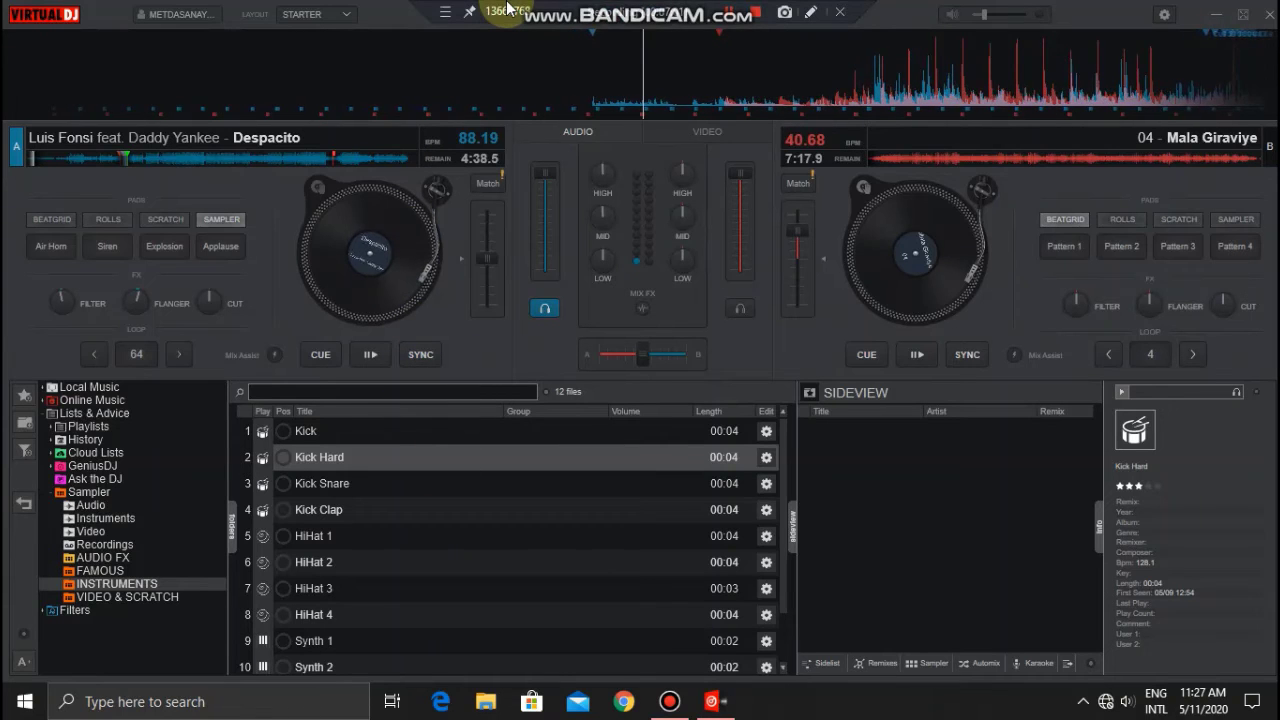
mouse_move(552, 206)
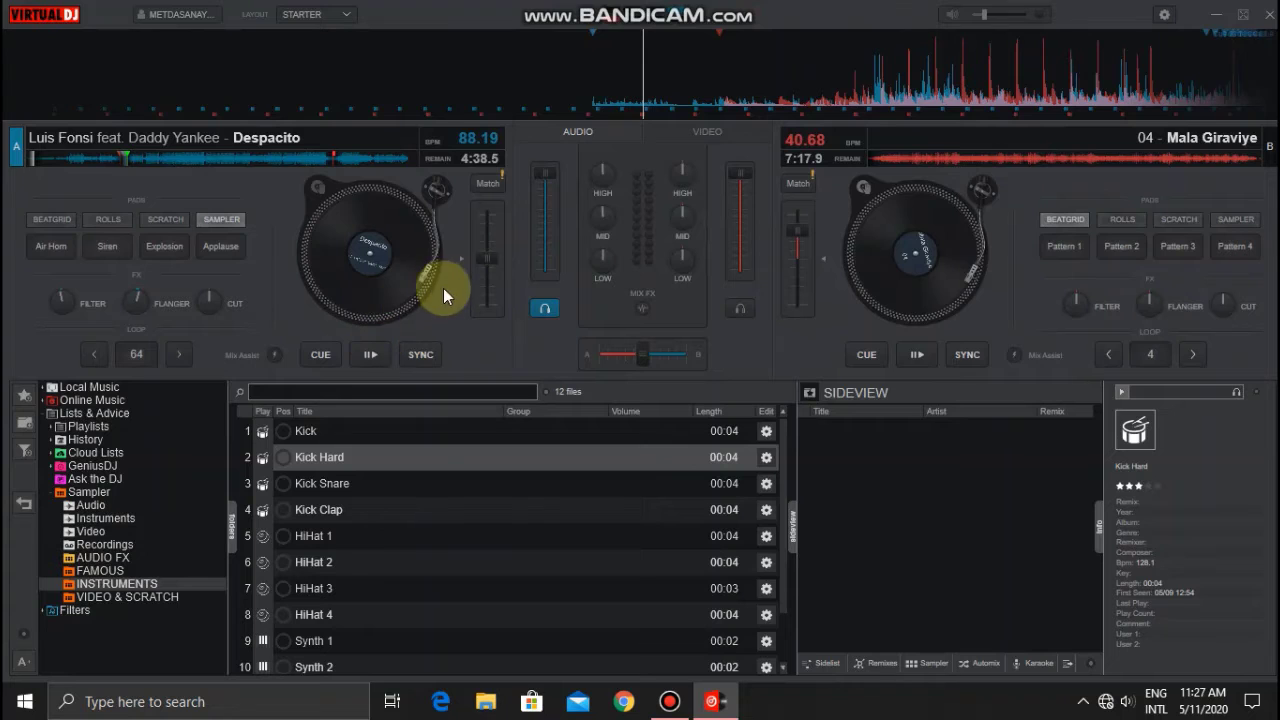
Step: Play and pause Despacito on deck A, resume it at about 123.86 BPM and skip forward in the waveform
click(377, 354)
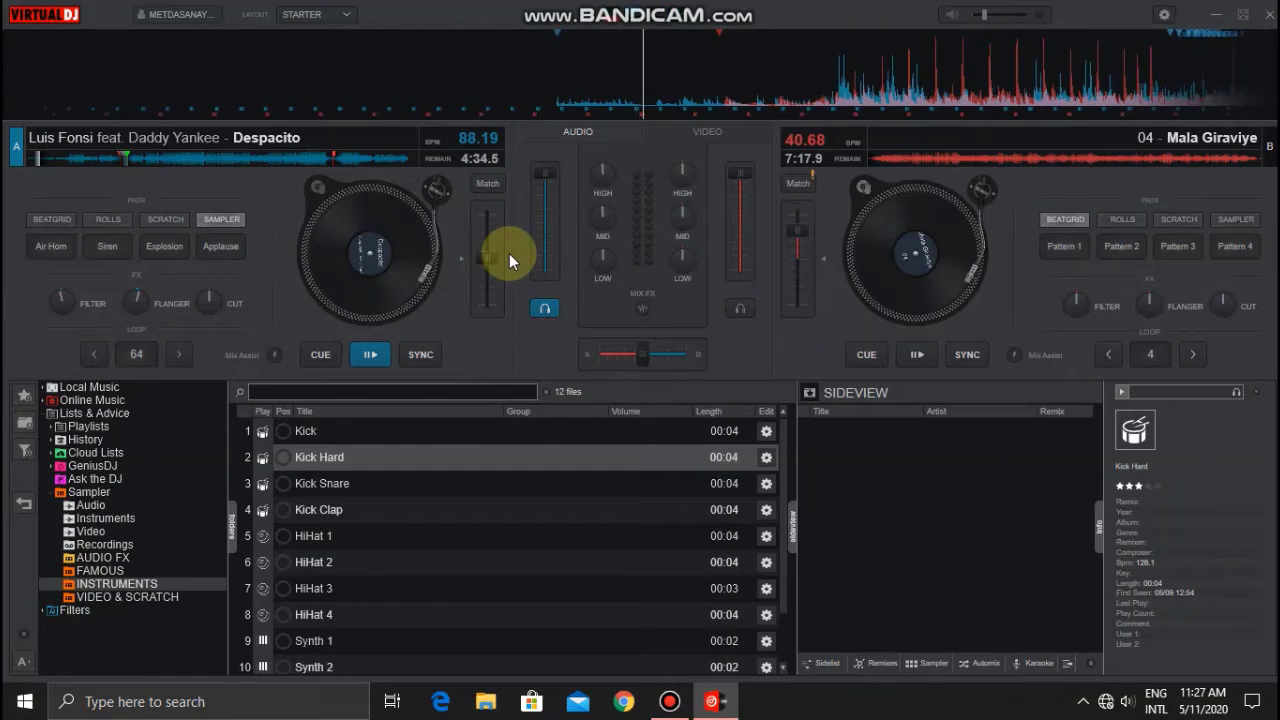
click(377, 354)
click(373, 345)
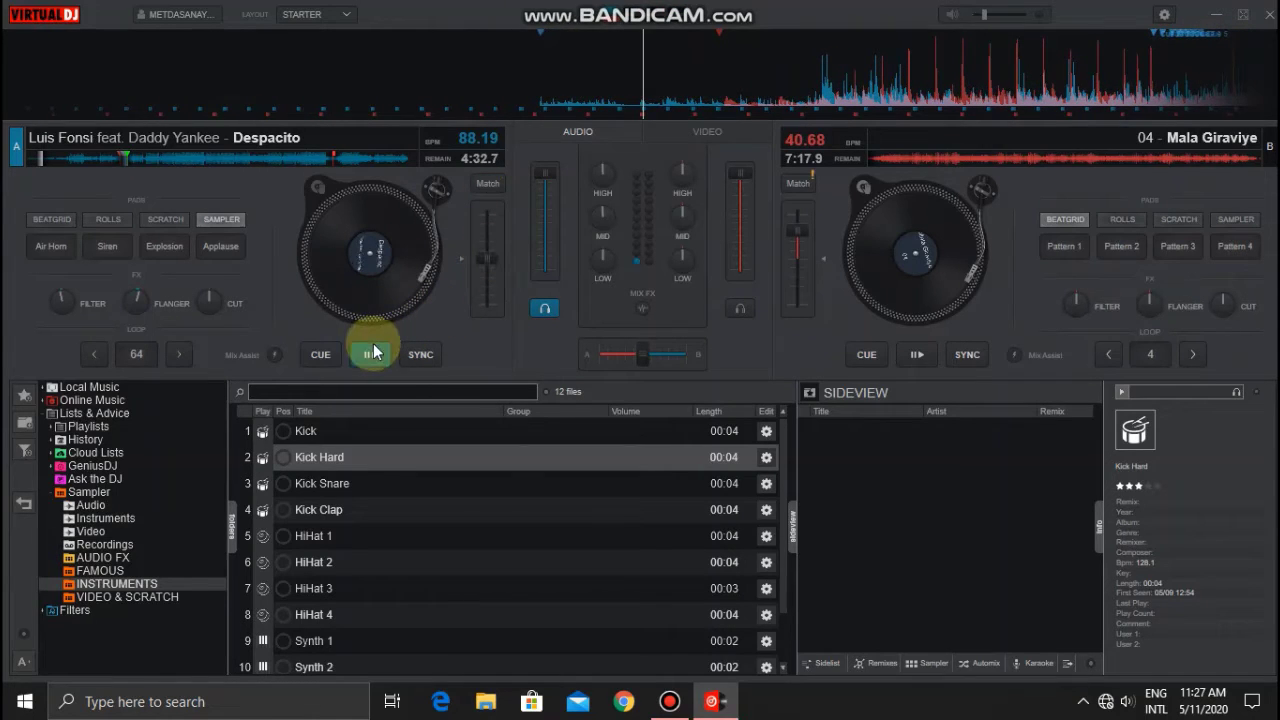
drag(487, 260, 489, 281)
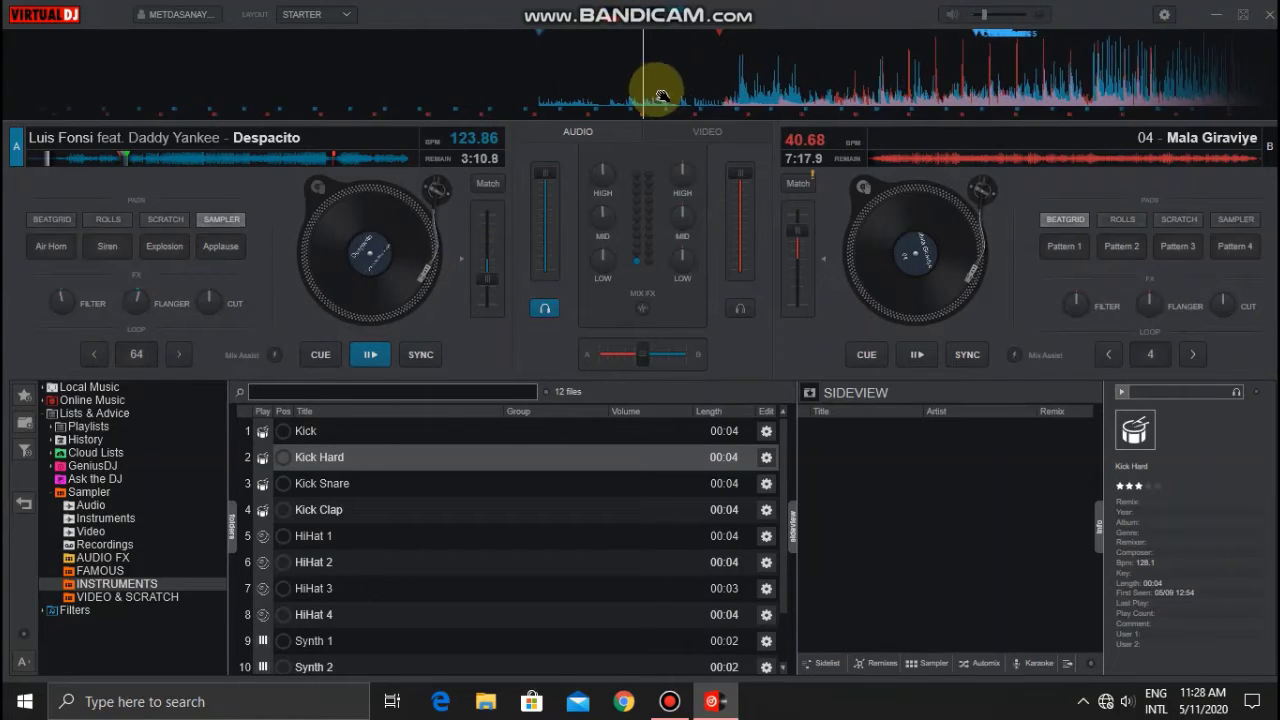
drag(722, 104, 563, 110)
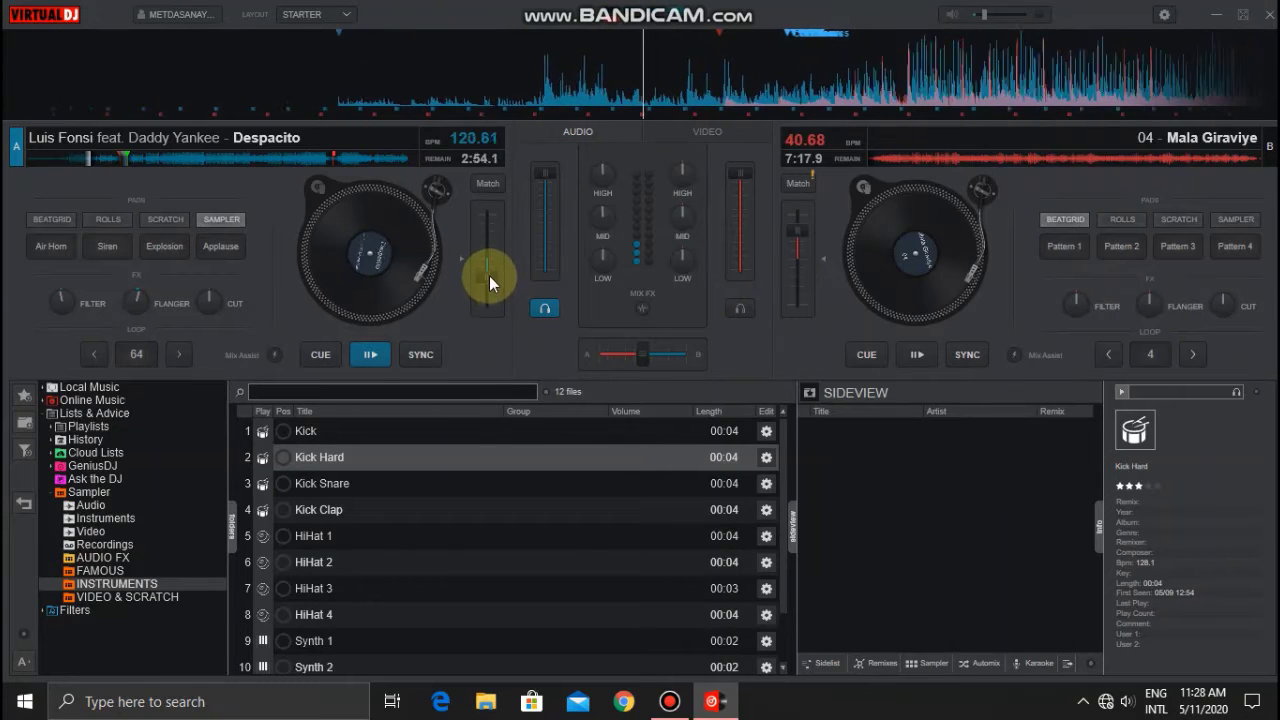
Step: Slow deck A to about 91.43 BPM, skip further into the song, set the tempo to about 106.02 BPM and pause
drag(489, 276, 490, 258)
drag(786, 94, 423, 91)
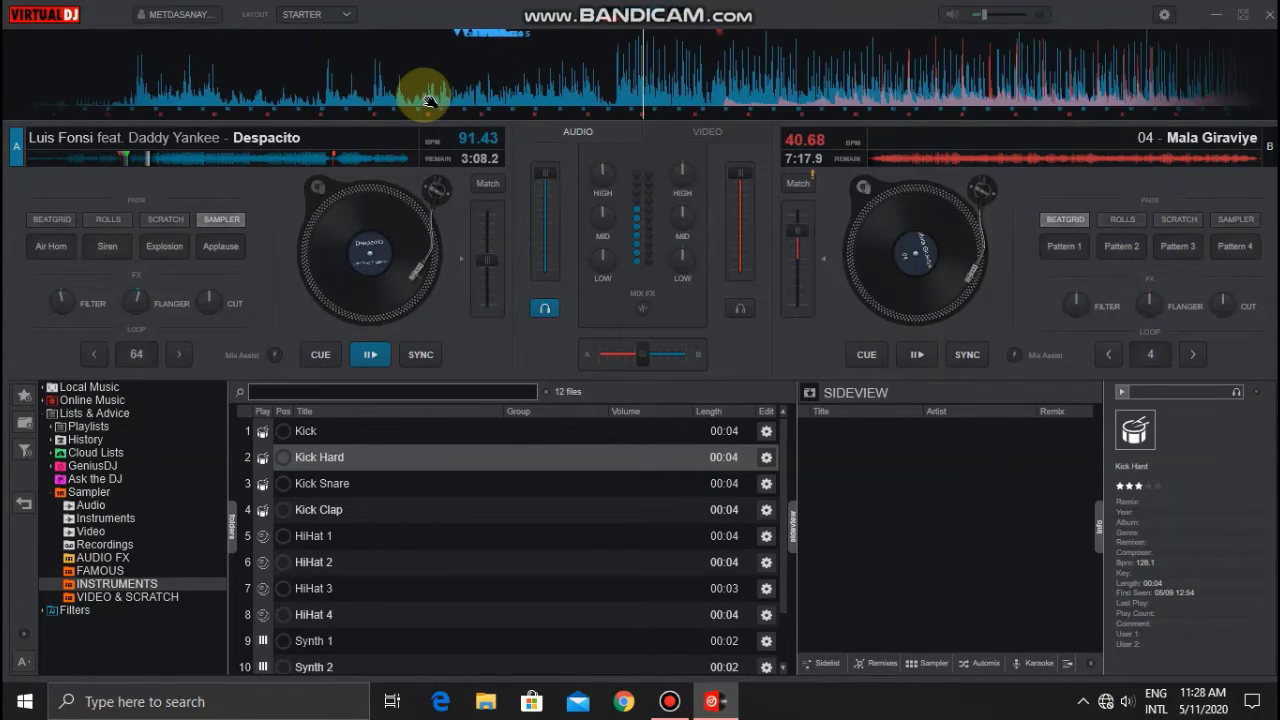
mouse_move(484, 259)
mouse_down()
mouse_move(487, 300)
mouse_move(484, 213)
mouse_move(490, 267)
mouse_up()
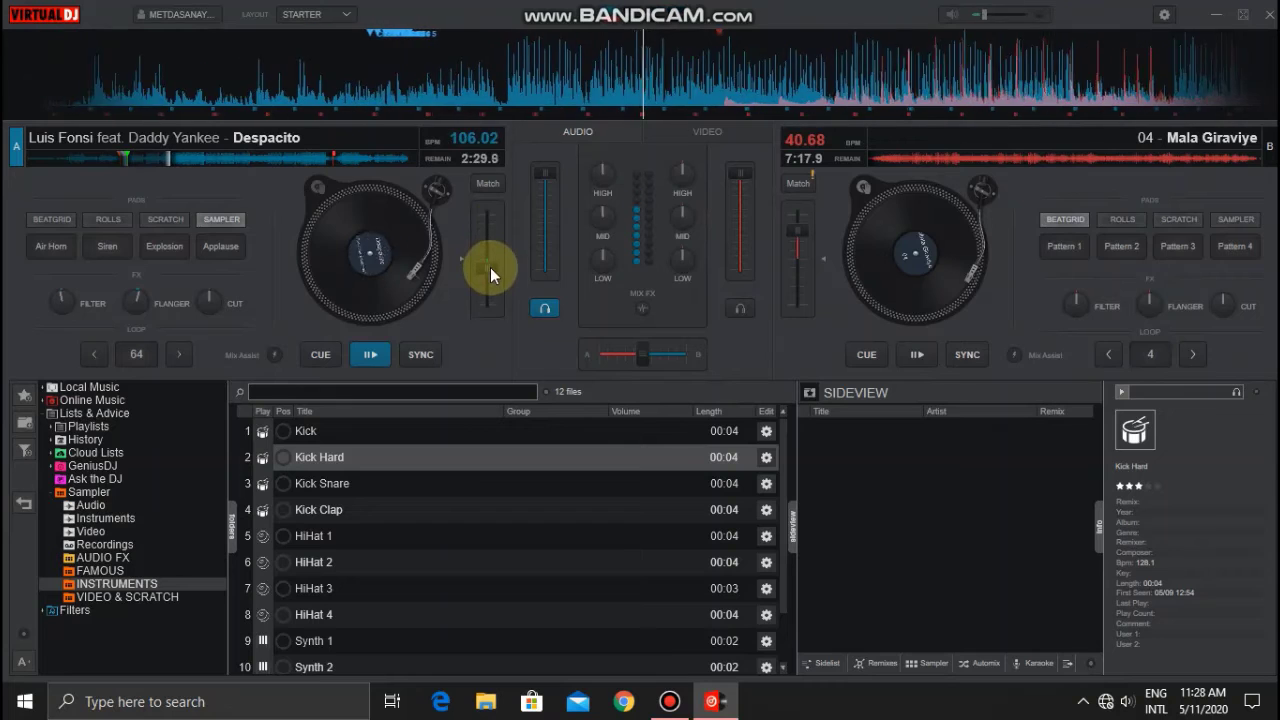
click(361, 356)
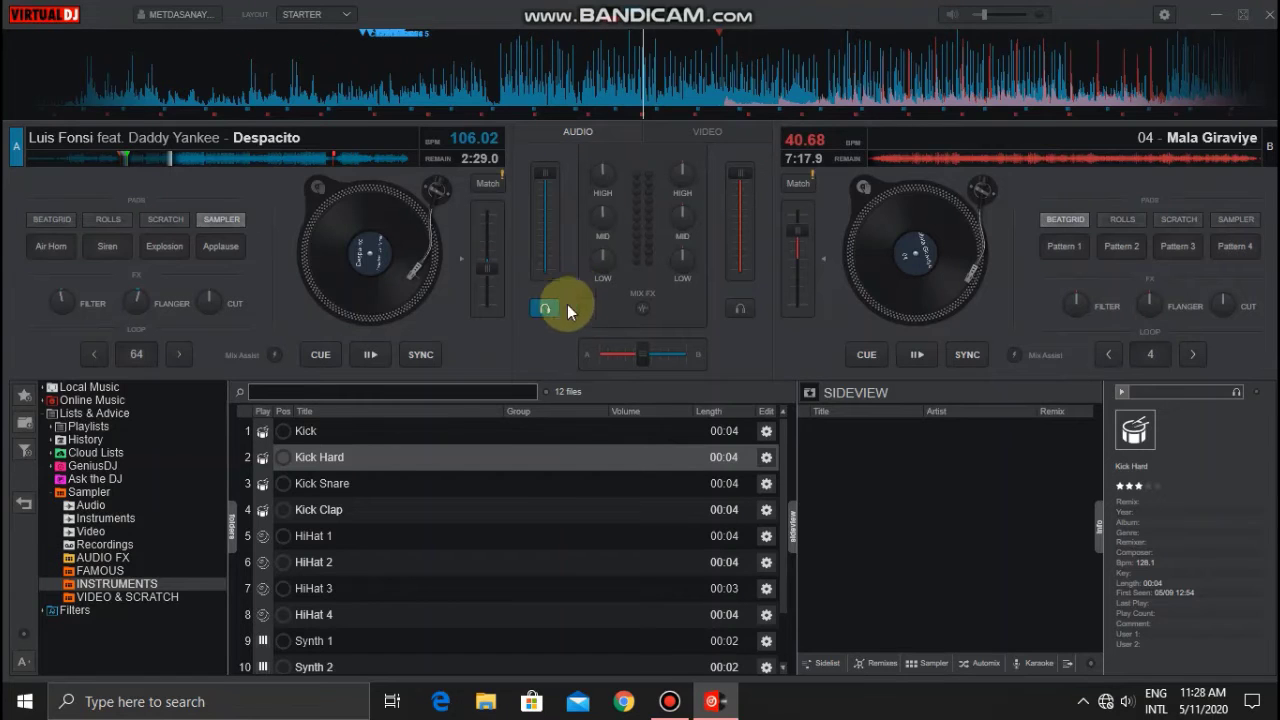
Step: Switch headphone cueing to deck B, move Mala Giraviye forward in the waveform, and return headphone cueing to deck A
click(740, 304)
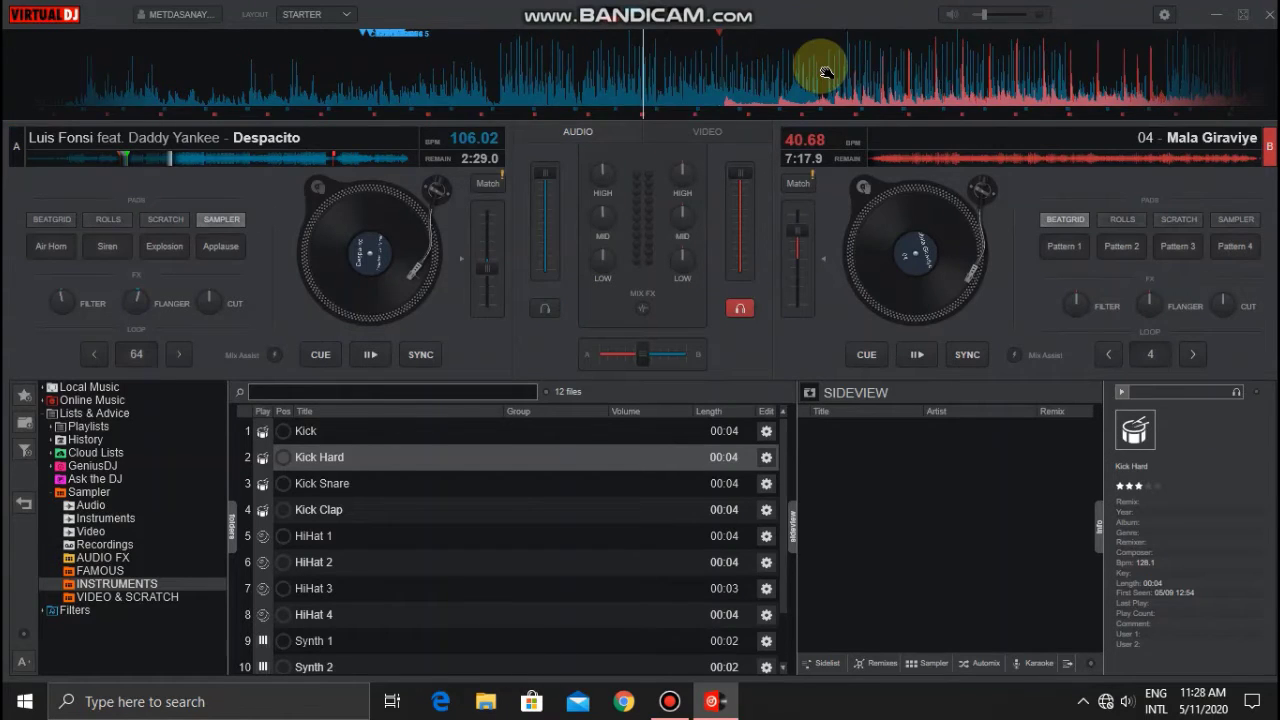
drag(790, 83, 571, 46)
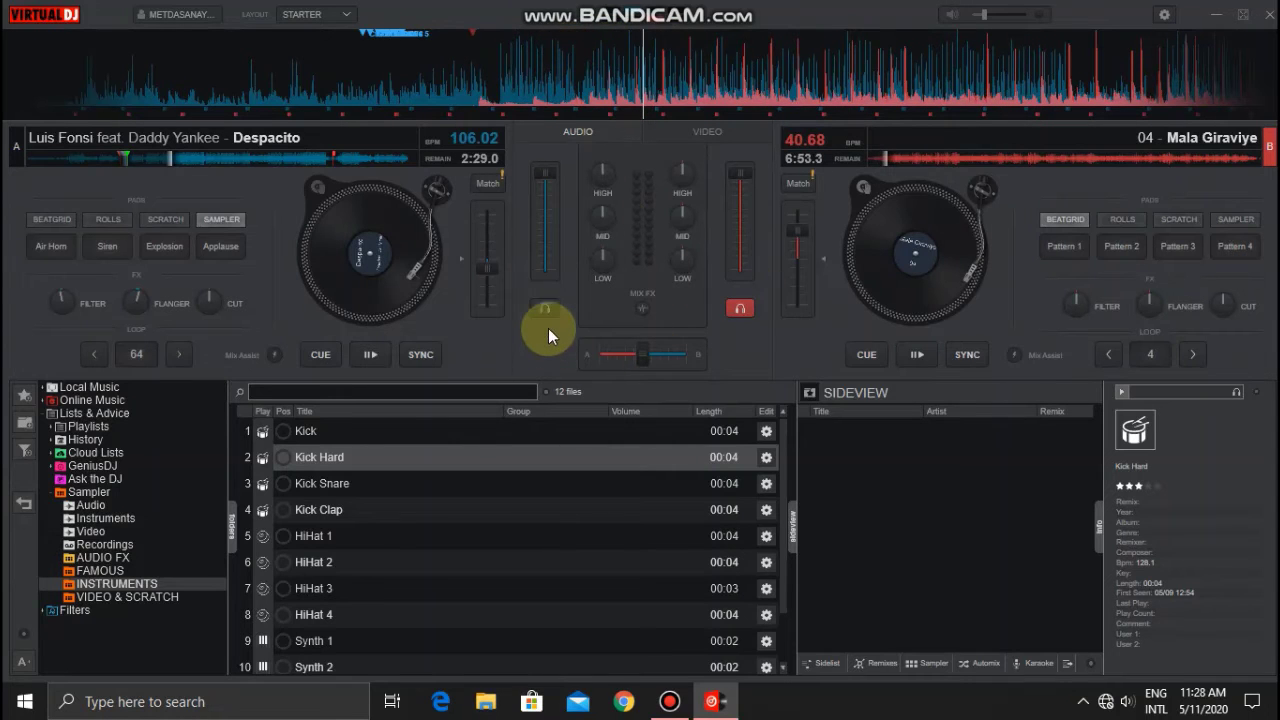
click(546, 309)
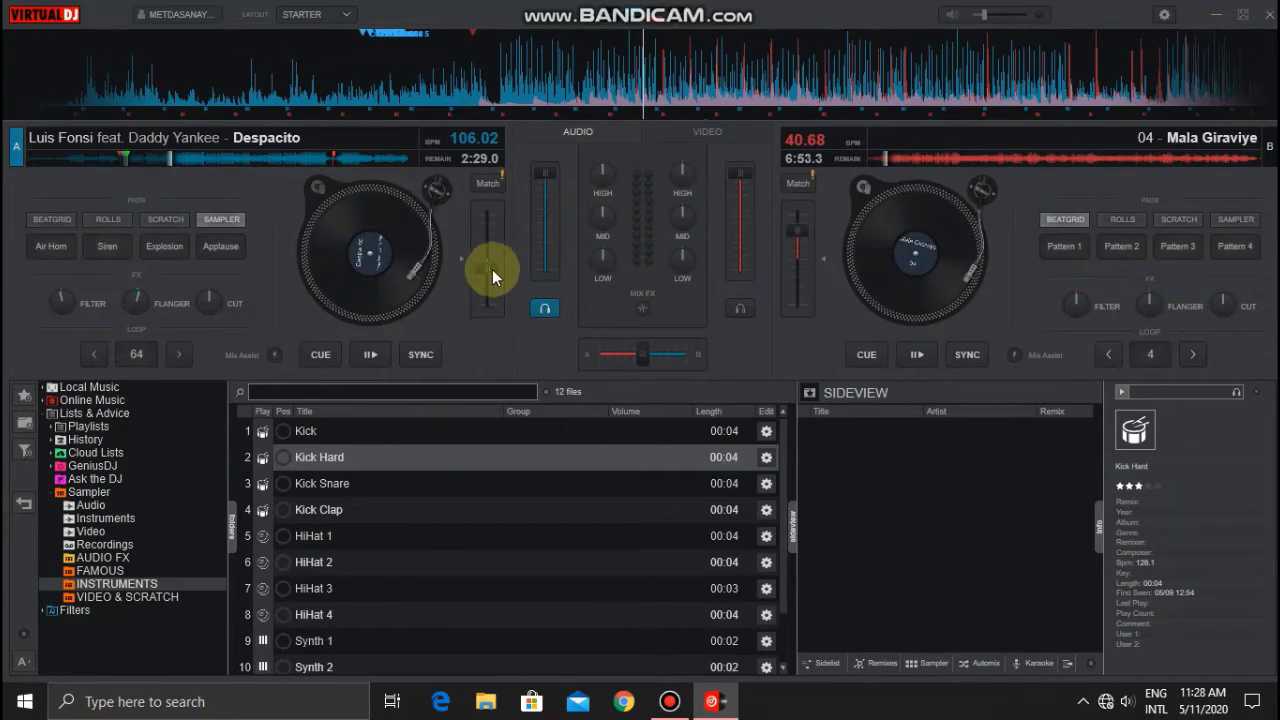
Step: Play Despacito on deck A while adjusting its High, Mid and Low equalizer knobs, and pause the track
click(369, 348)
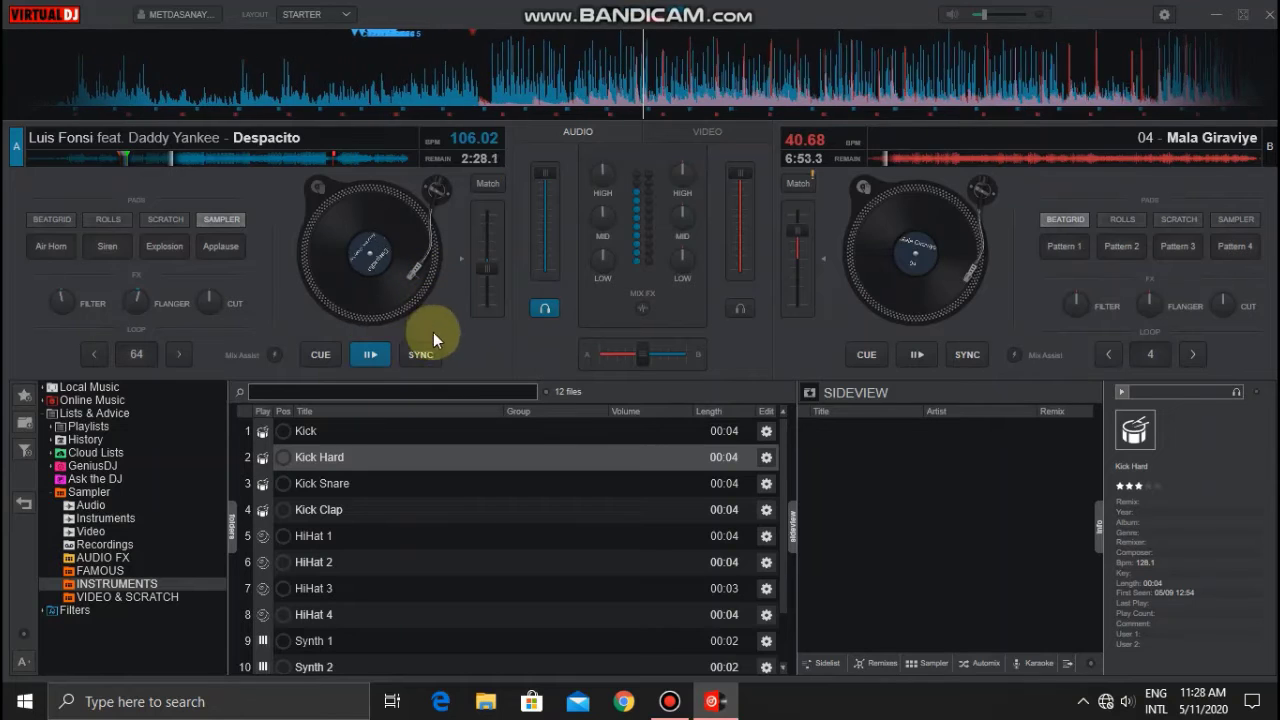
drag(603, 170, 579, 142)
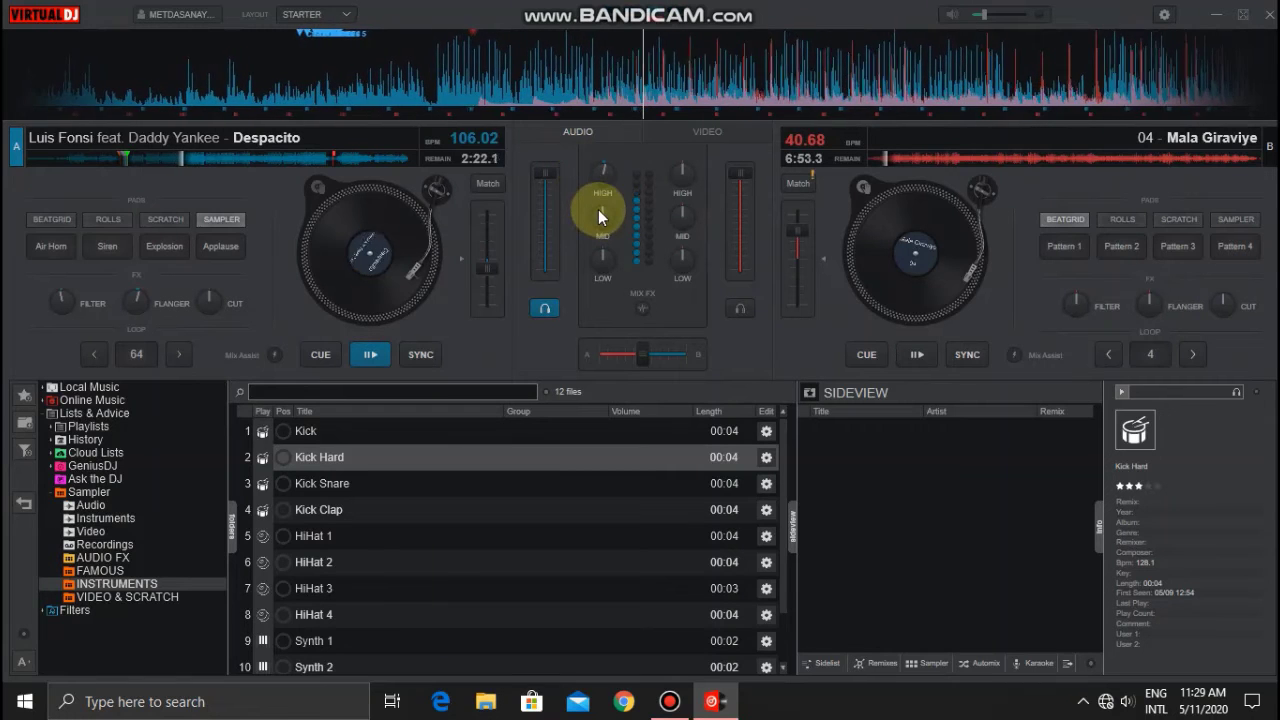
drag(598, 209, 571, 243)
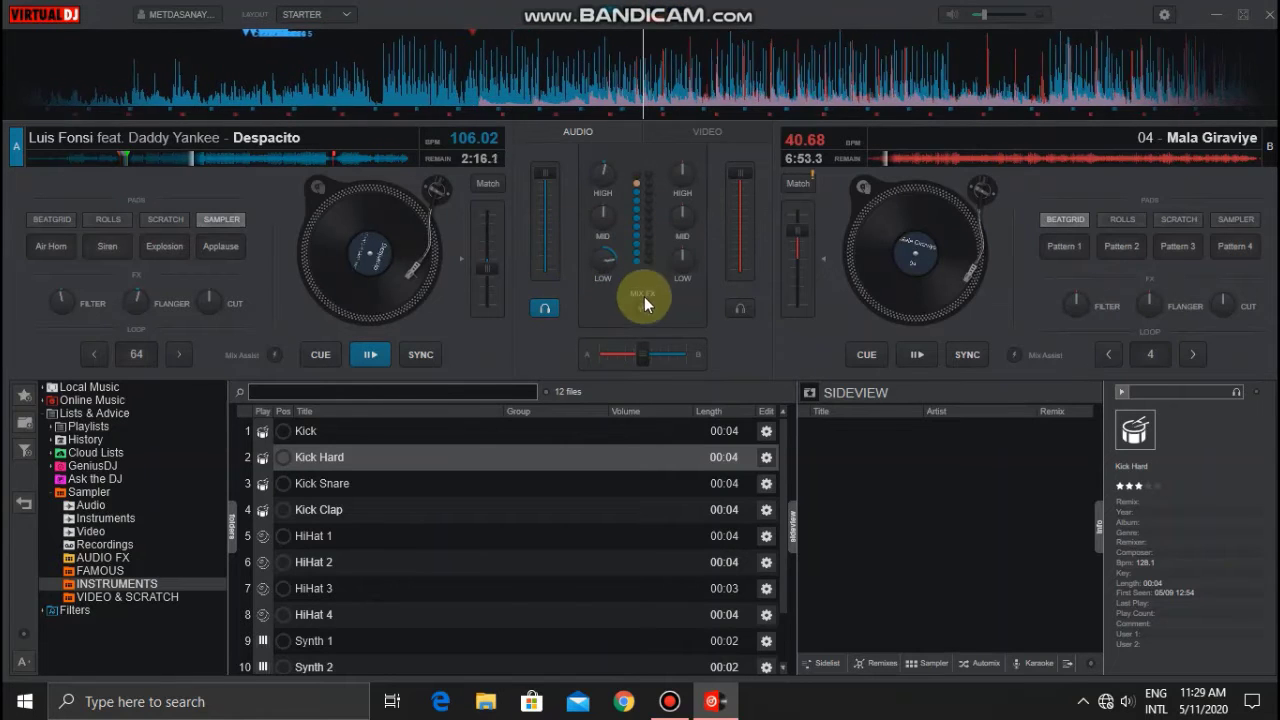
click(370, 355)
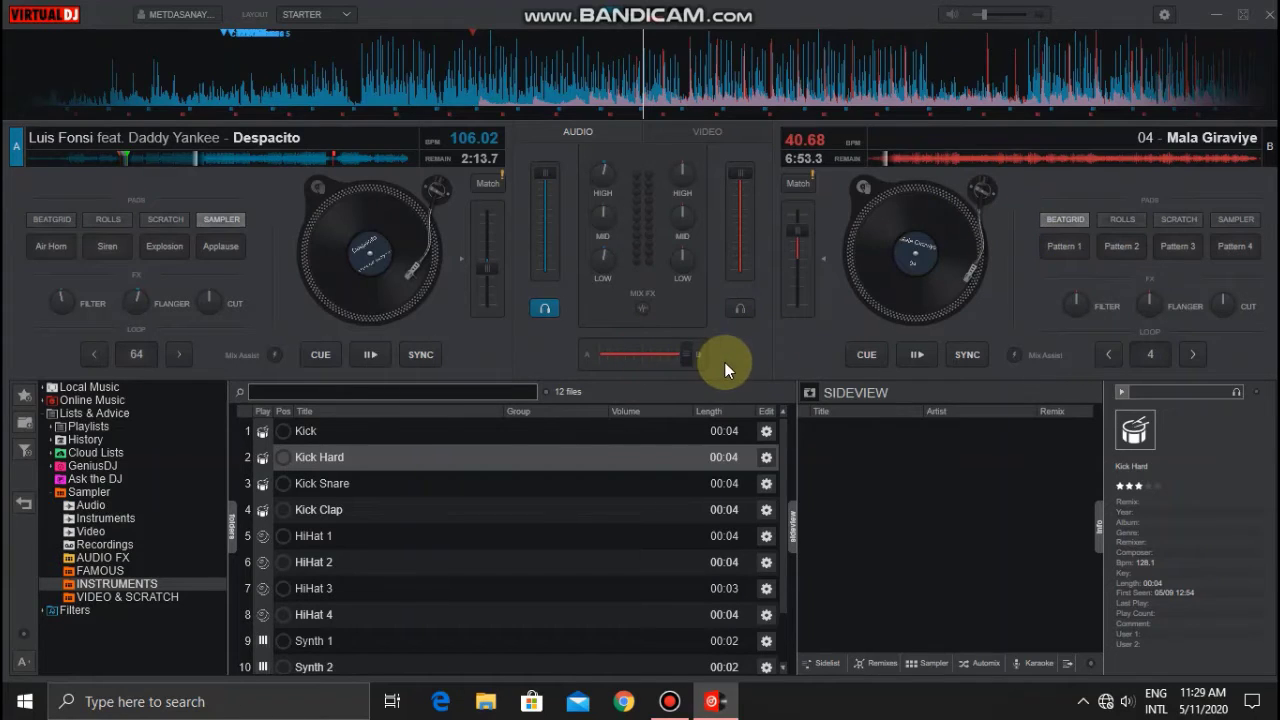
Step: Play both decks together with the crossfader at deck B and raise deck B's tempo to about 92.43 BPM
click(367, 358)
click(916, 356)
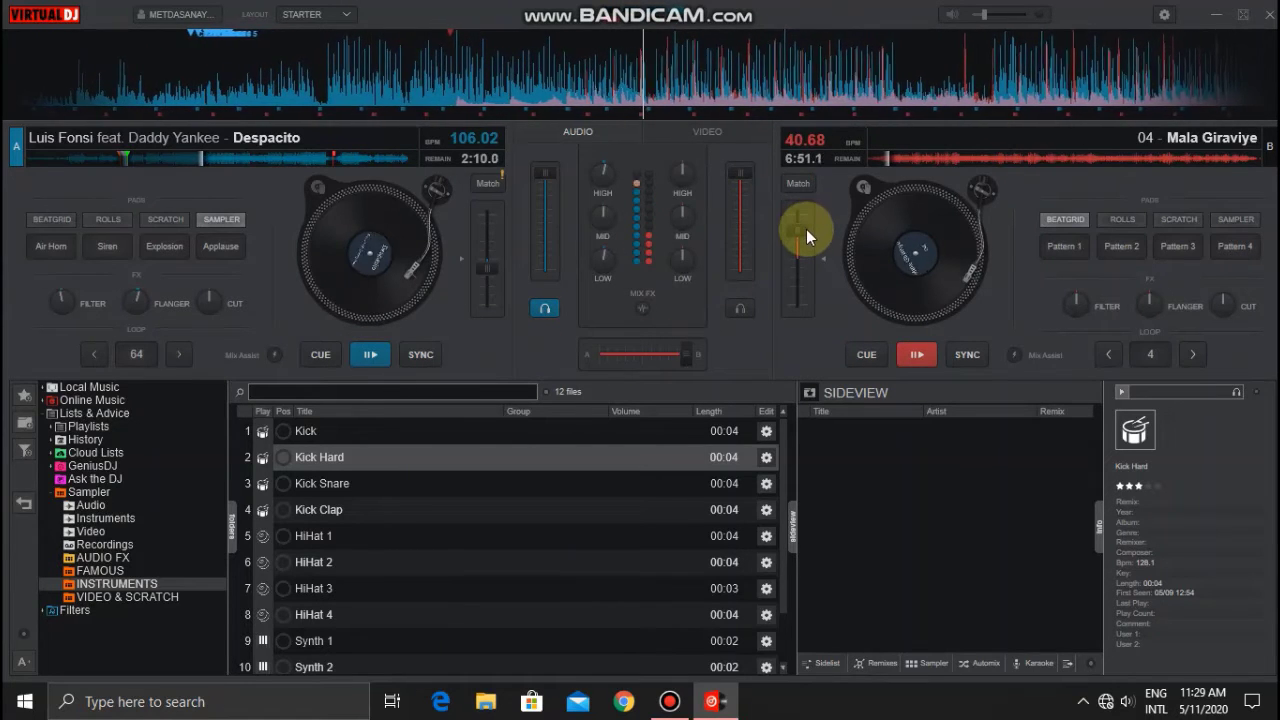
drag(806, 229, 804, 259)
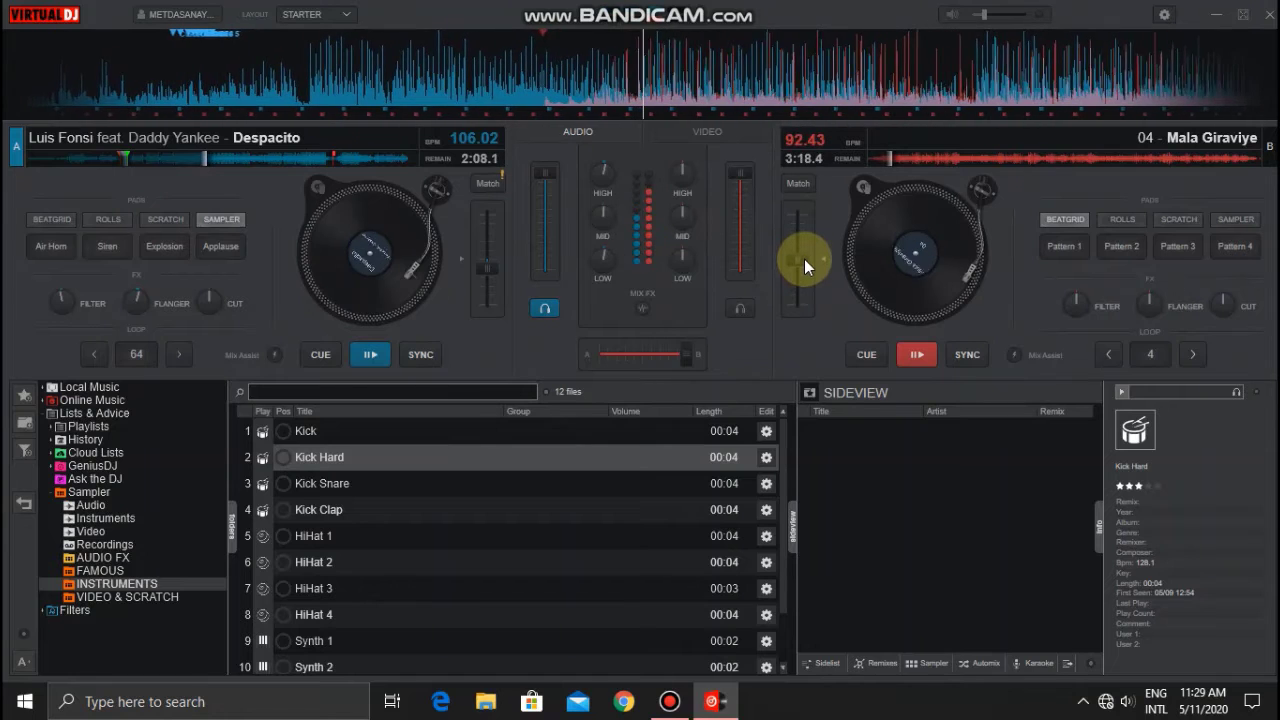
Step: Try the crossfader between decks A and B while both play, leave it at deck B and pause both decks
drag(684, 354, 666, 350)
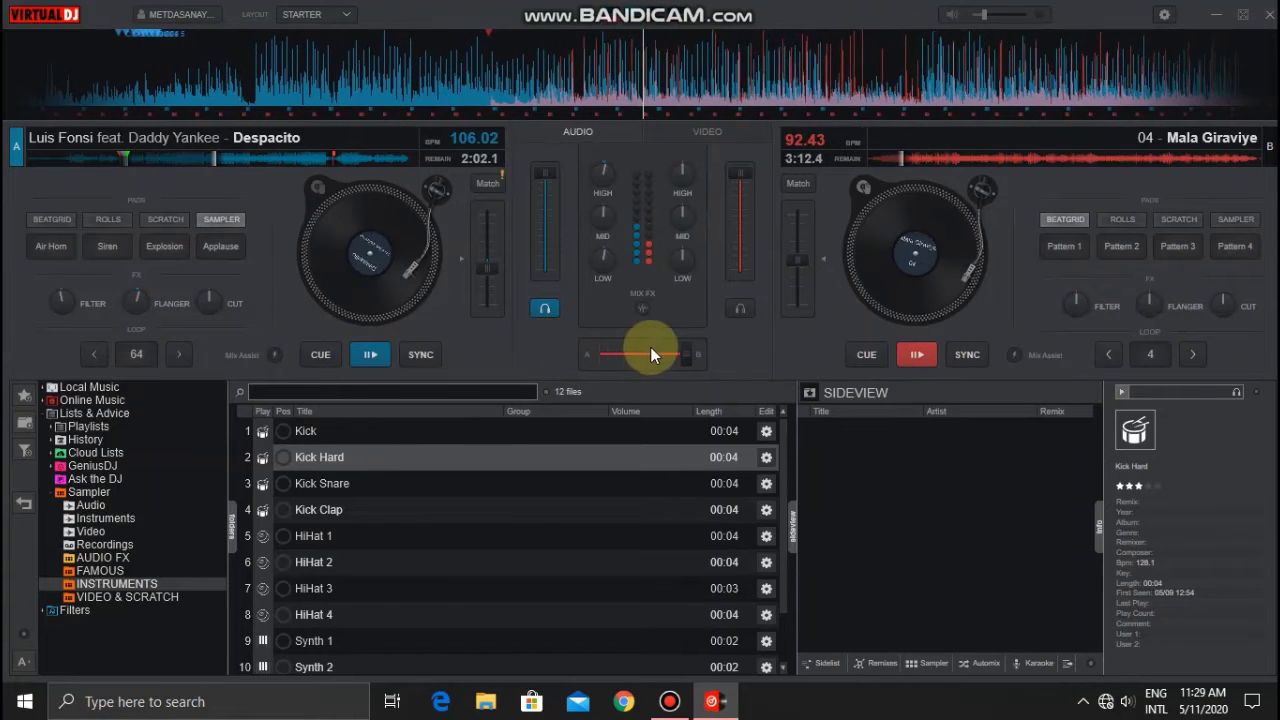
drag(680, 352, 732, 339)
drag(729, 346, 677, 357)
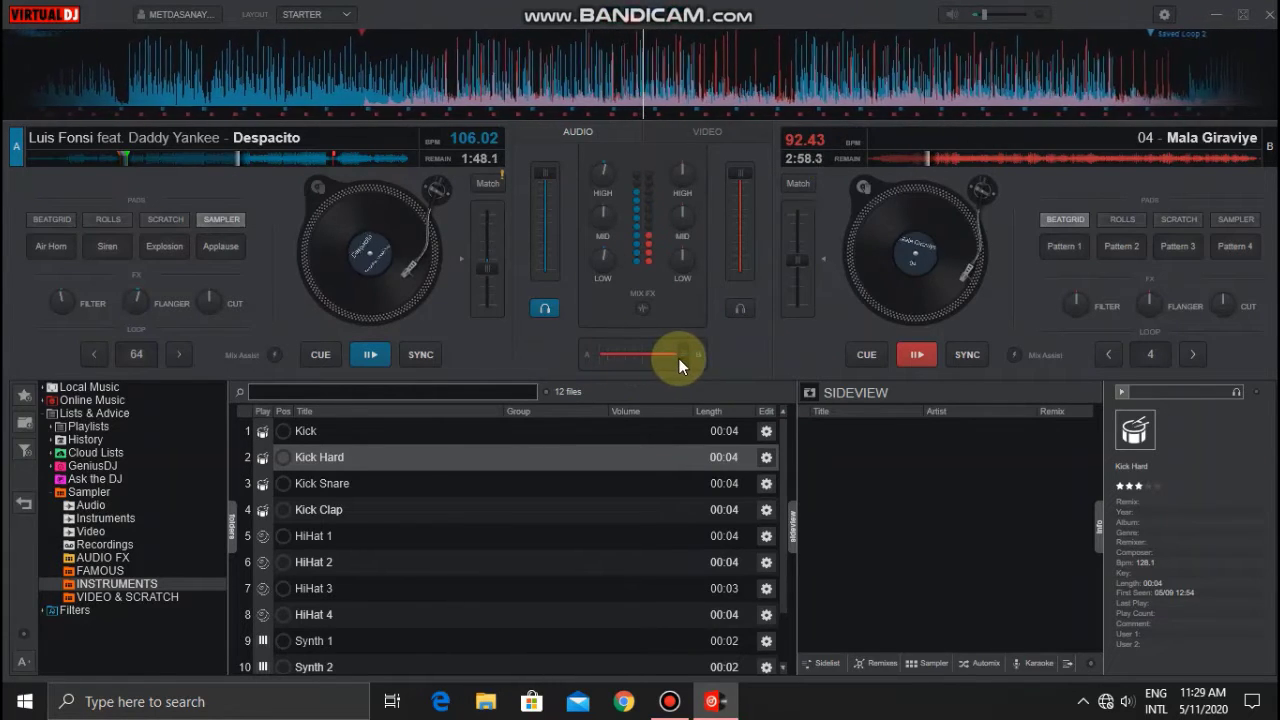
click(372, 355)
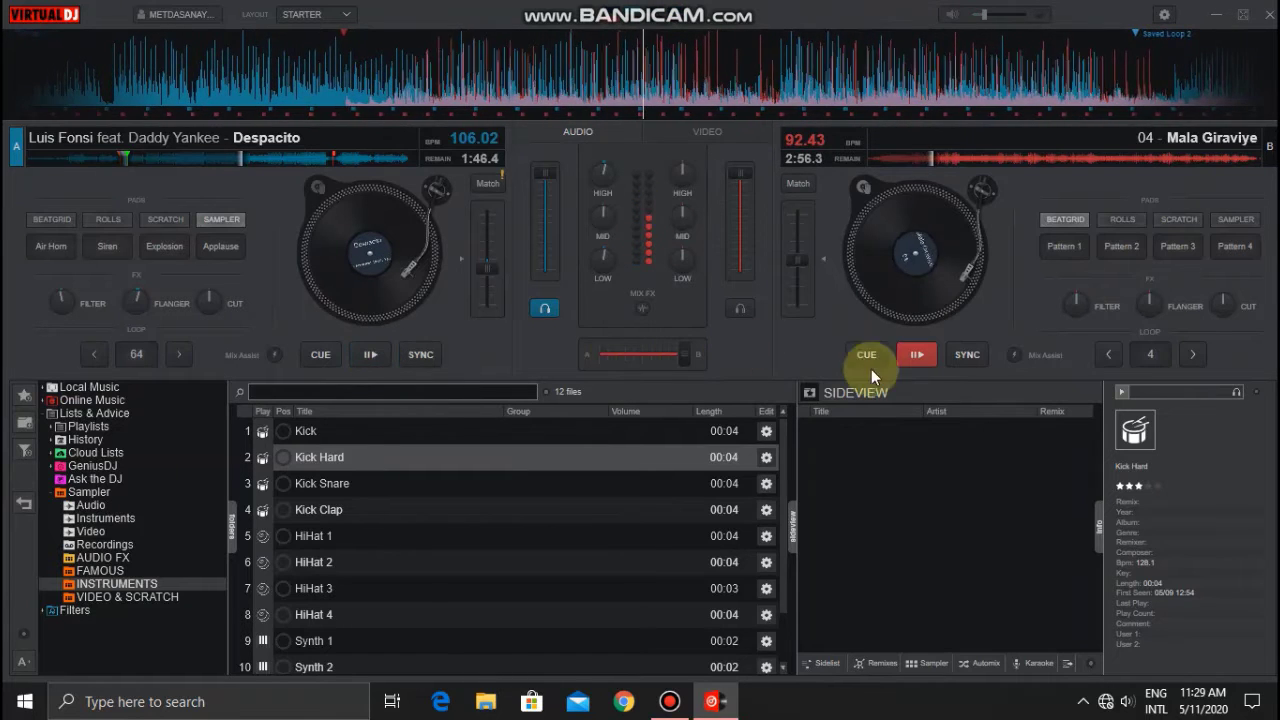
click(917, 356)
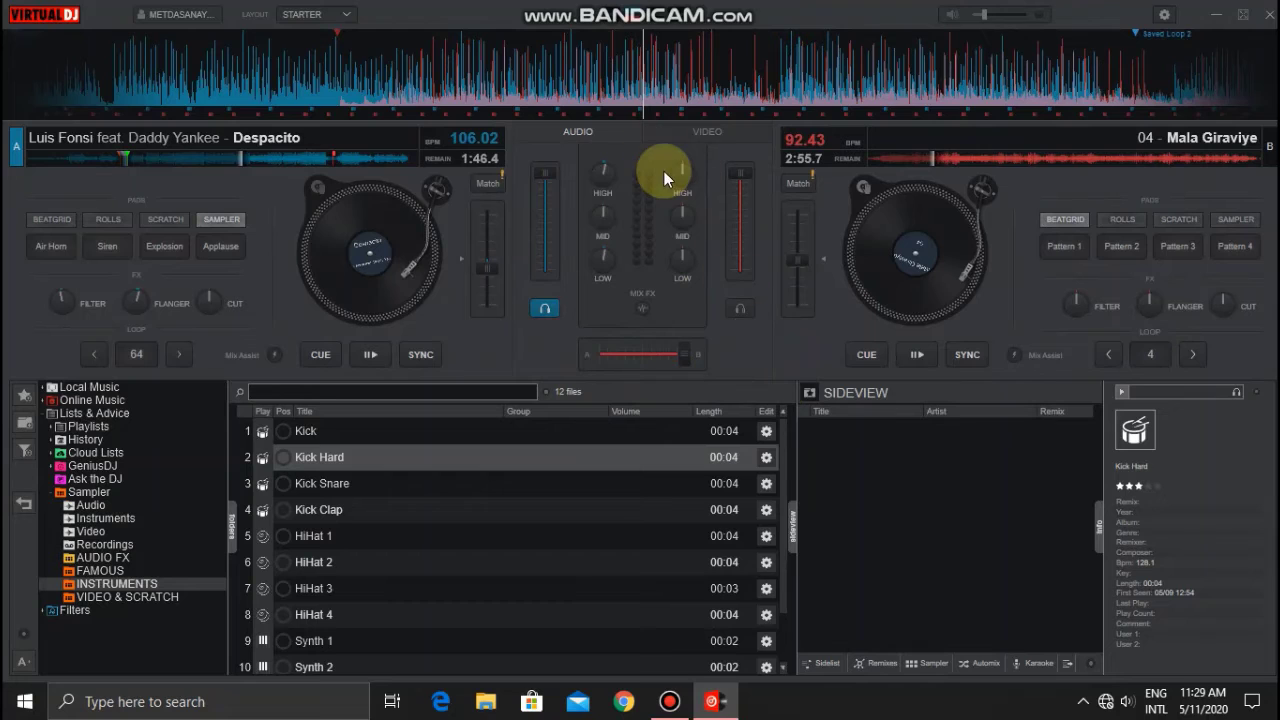
Step: Return the crossfader to the centre with deck A cued in the headphones, and play and pause Despacito
click(540, 309)
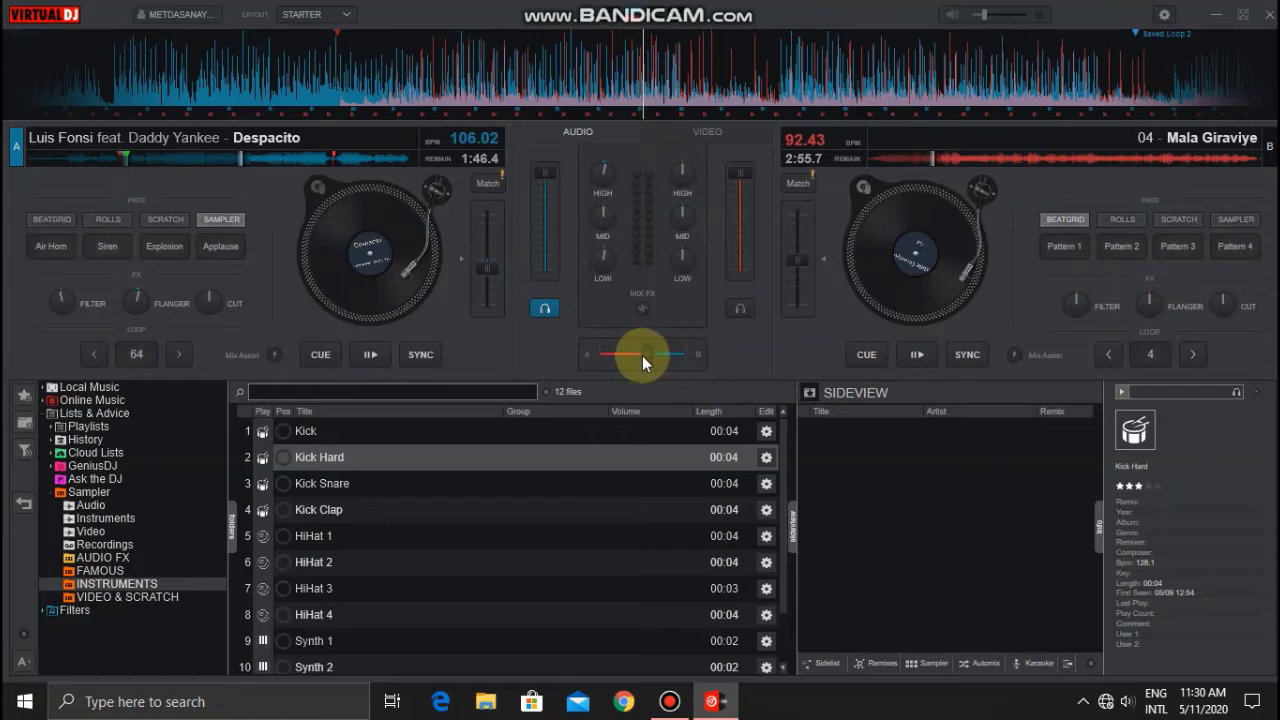
click(365, 357)
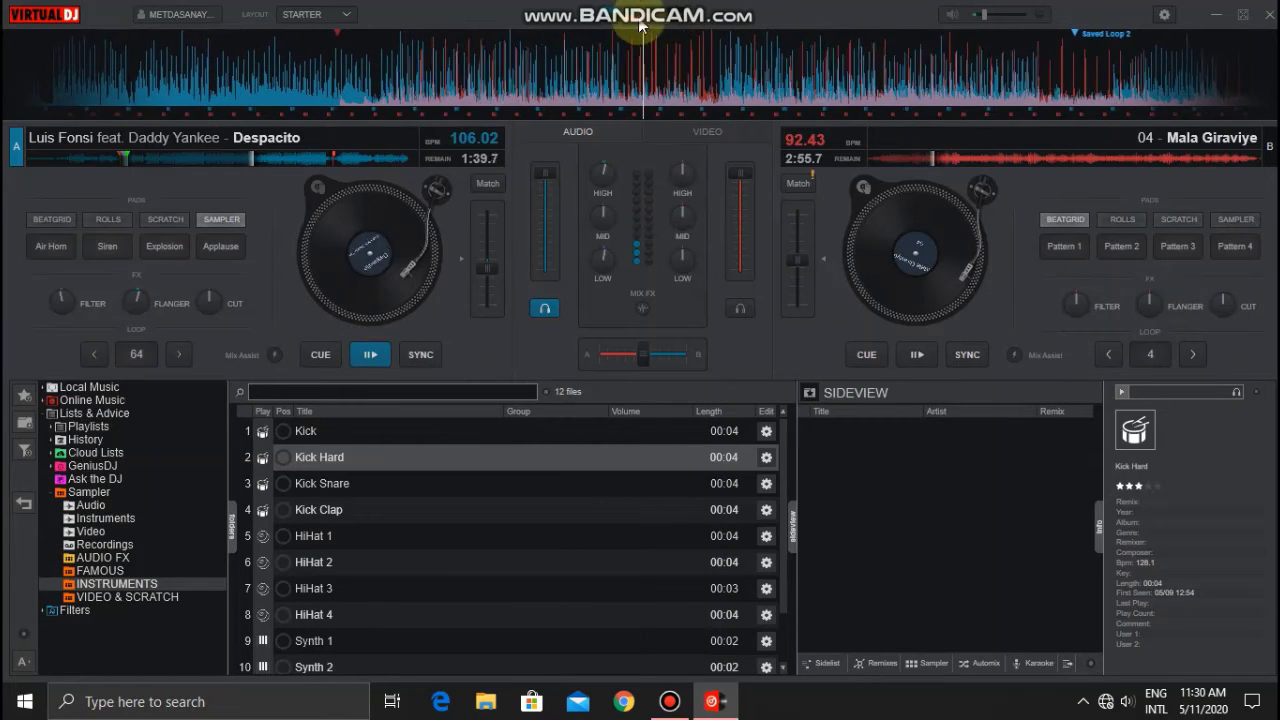
click(376, 354)
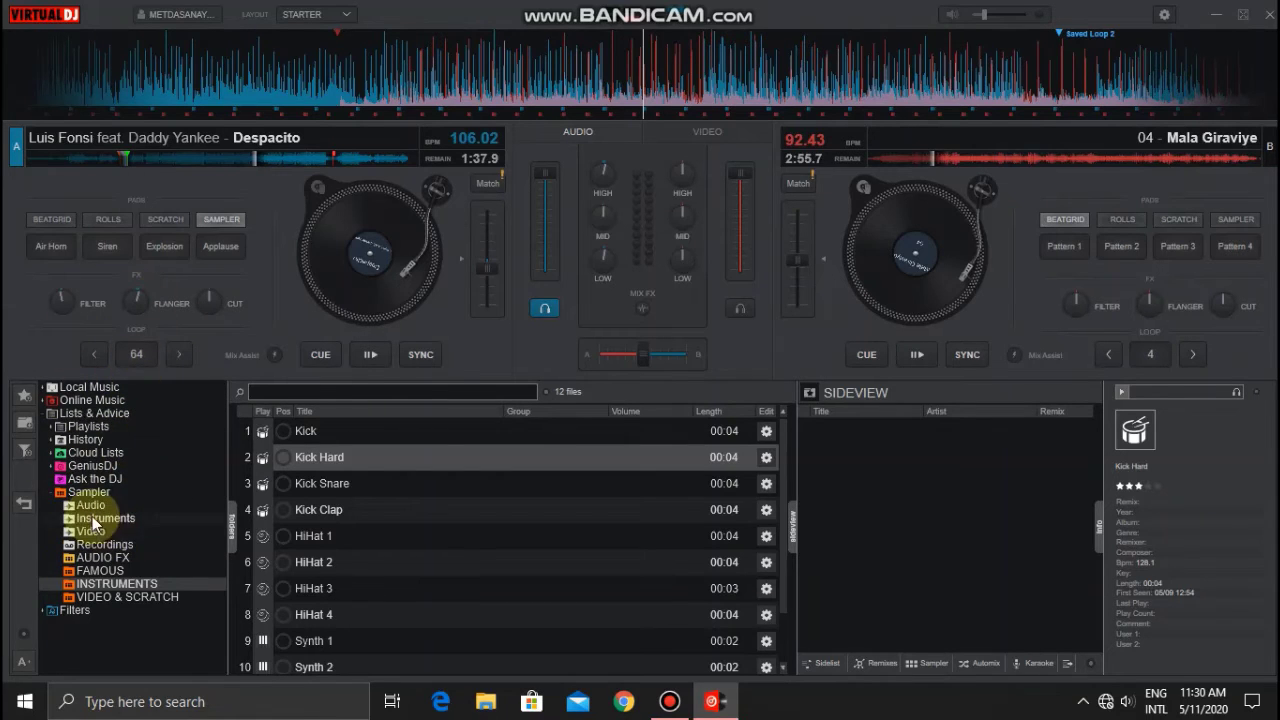
Step: Play the Kick and Kick Hard samples from the INSTRUMENTS sampler bank and set Kick Hard's length to 4 beats
mouse_move(732, 21)
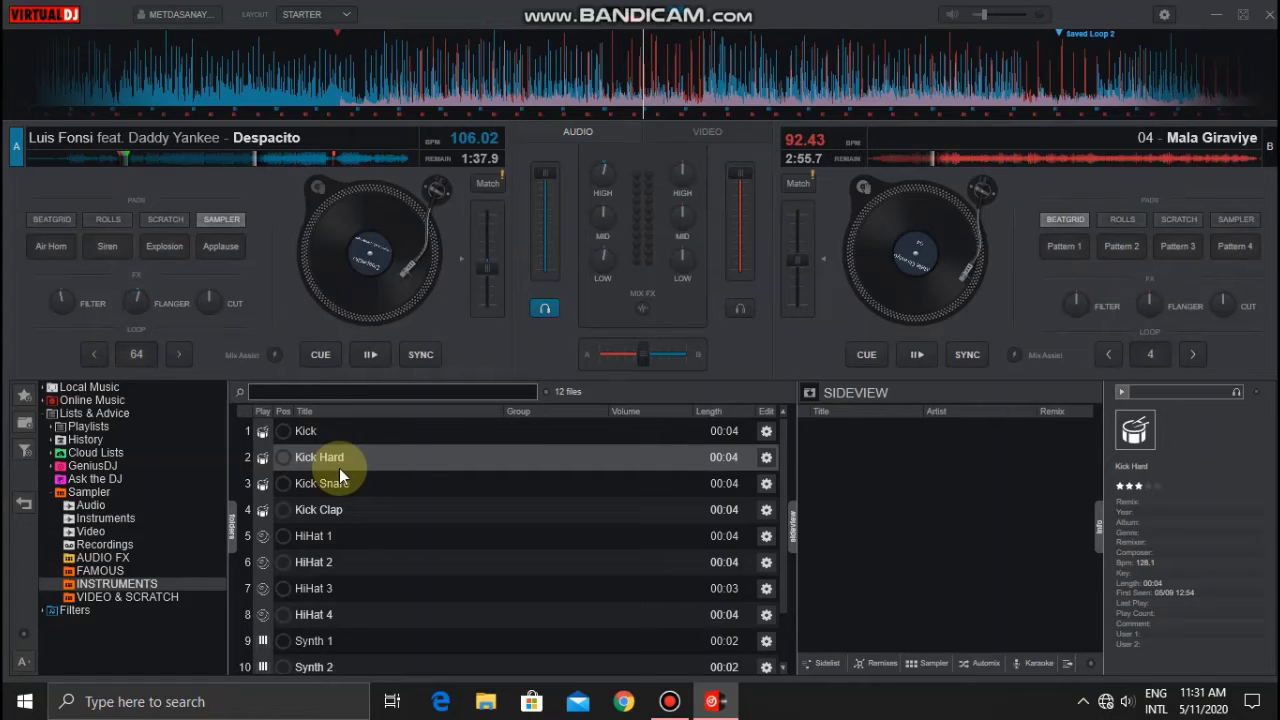
click(287, 431)
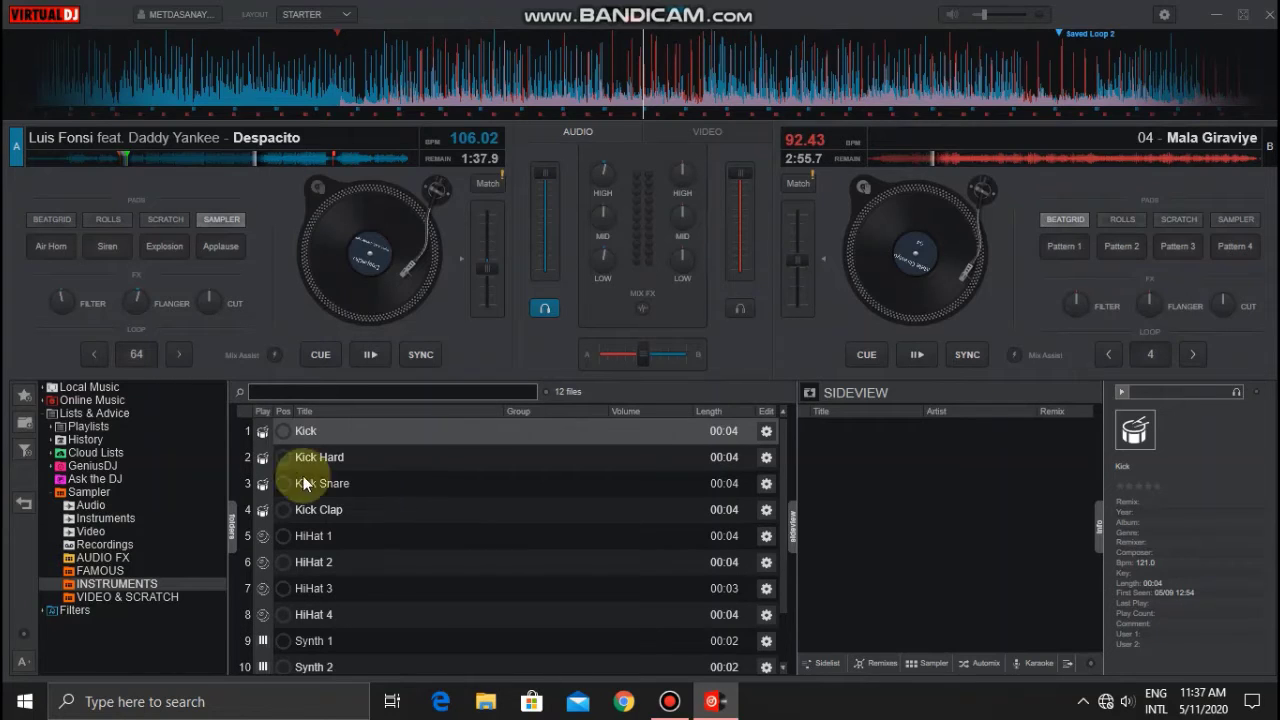
mouse_move(287, 430)
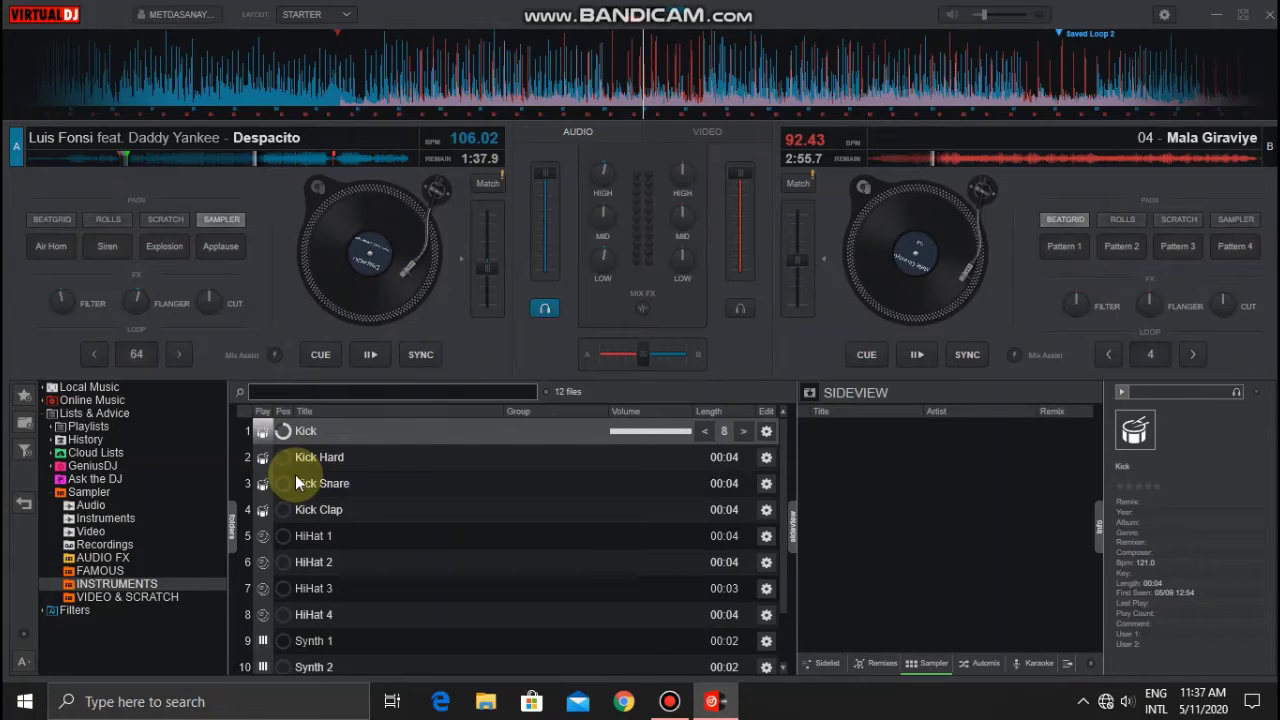
click(278, 455)
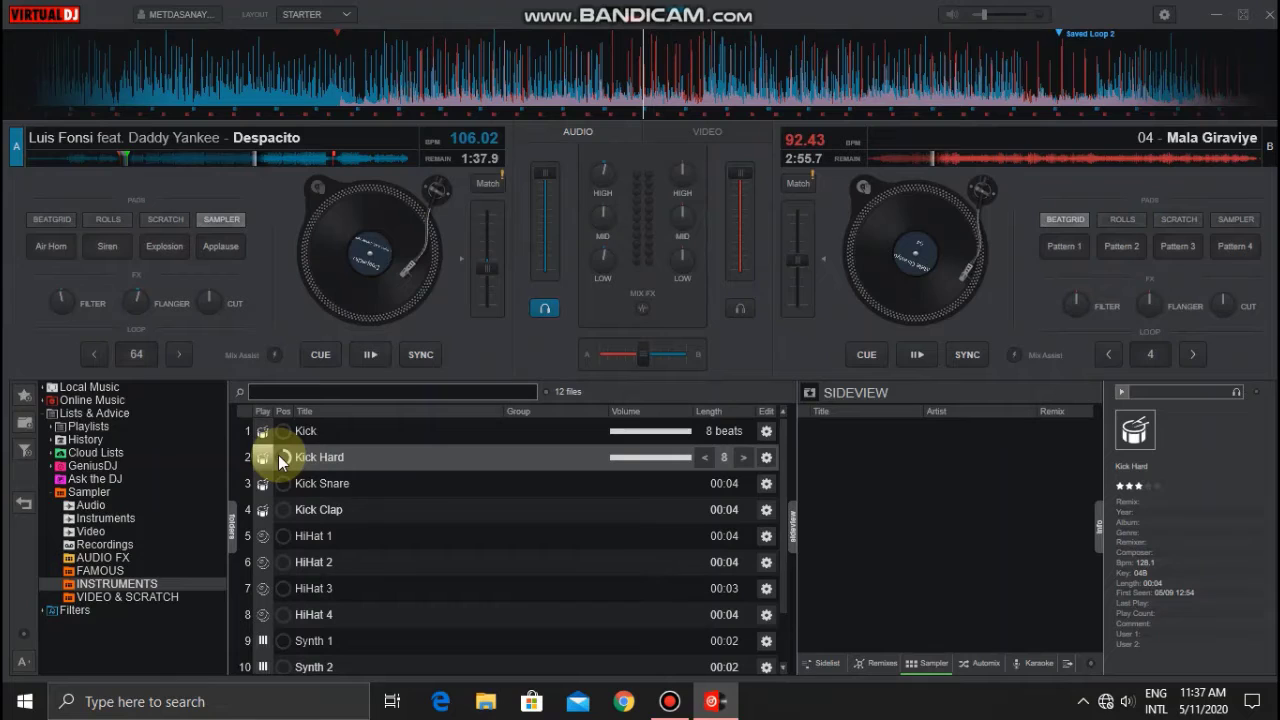
click(278, 455)
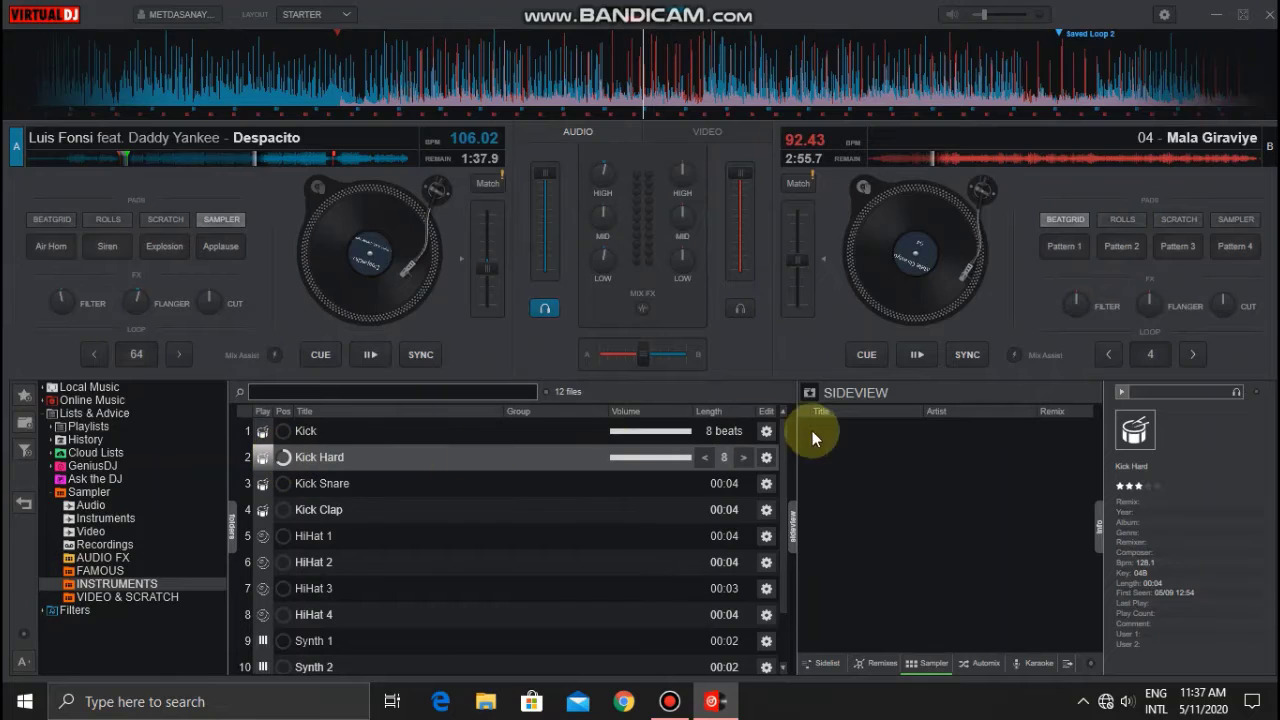
click(707, 457)
click(707, 457)
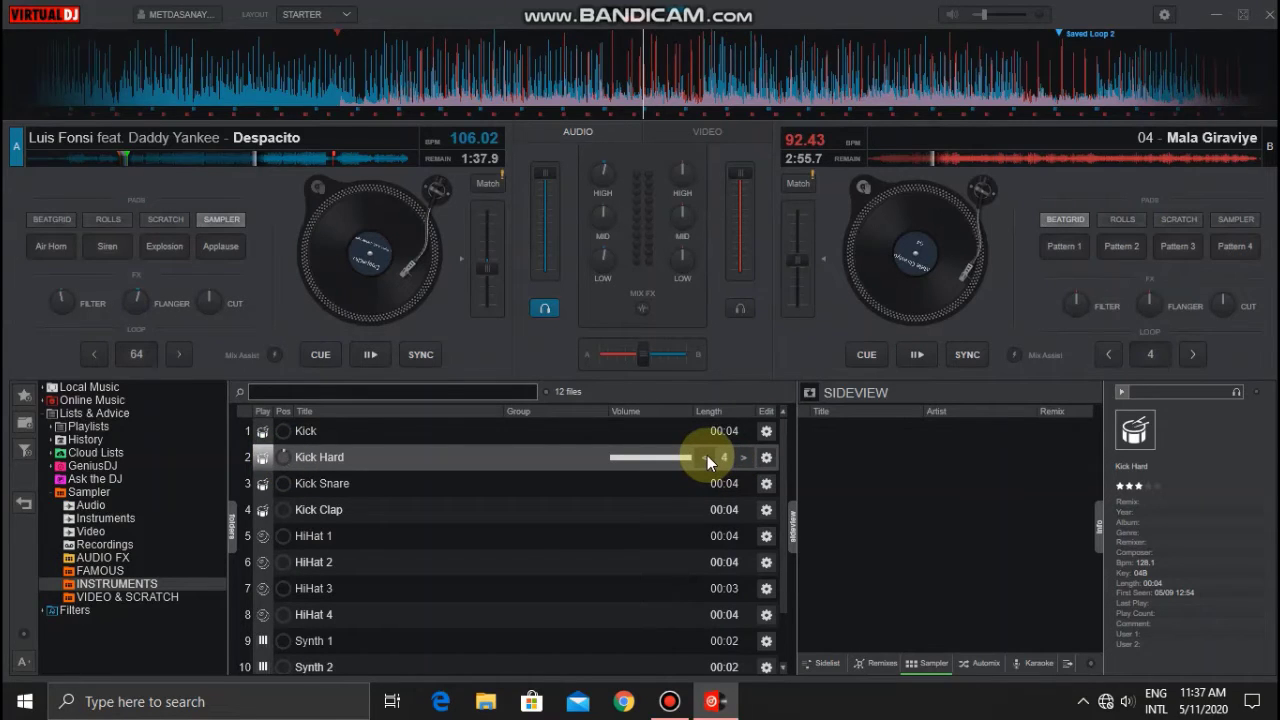
Step: Shorten Kick Hard to 1/8 beats, and play Kick Snare and shorten it to 1/8 beats as well
click(707, 457)
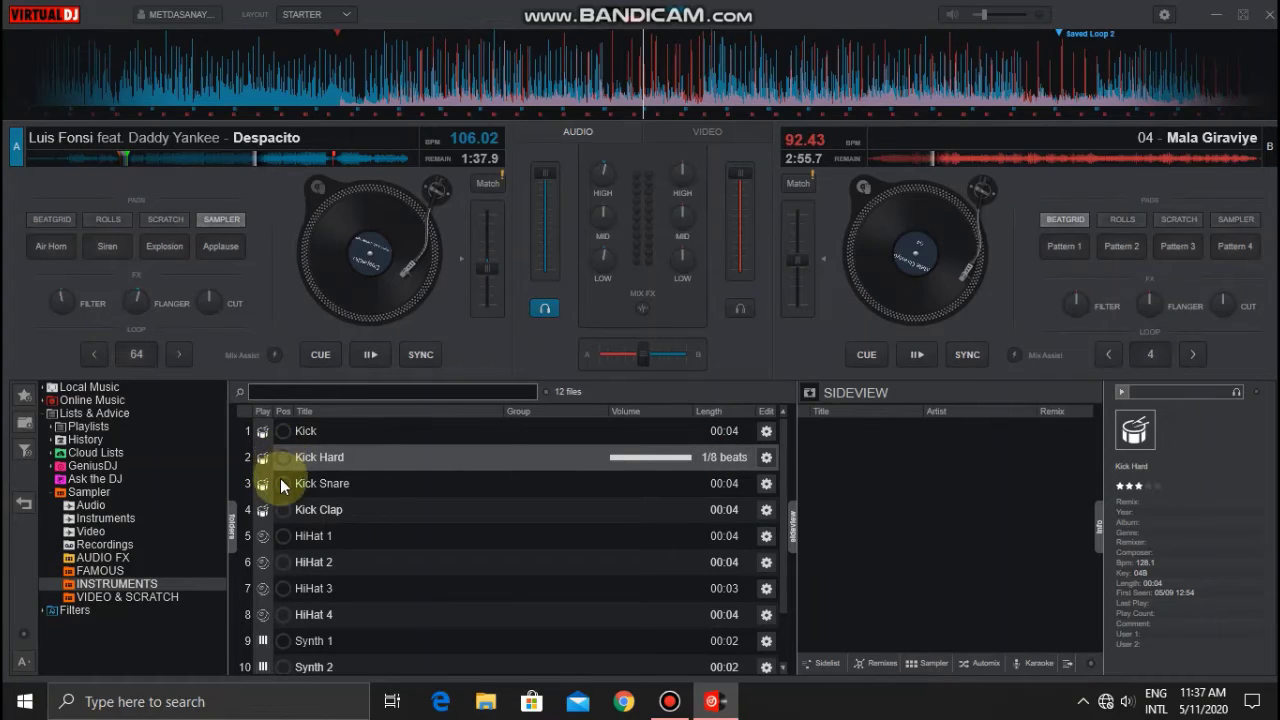
click(283, 484)
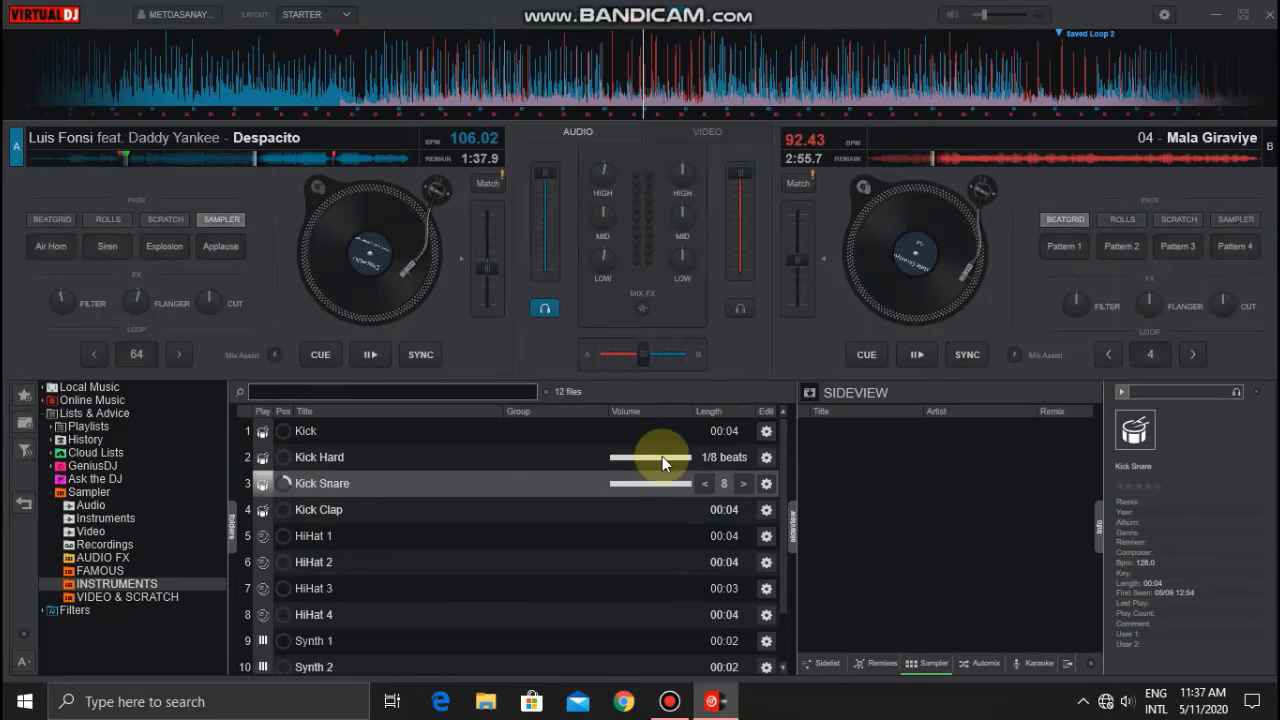
click(709, 478)
click(709, 478)
click(708, 477)
click(708, 477)
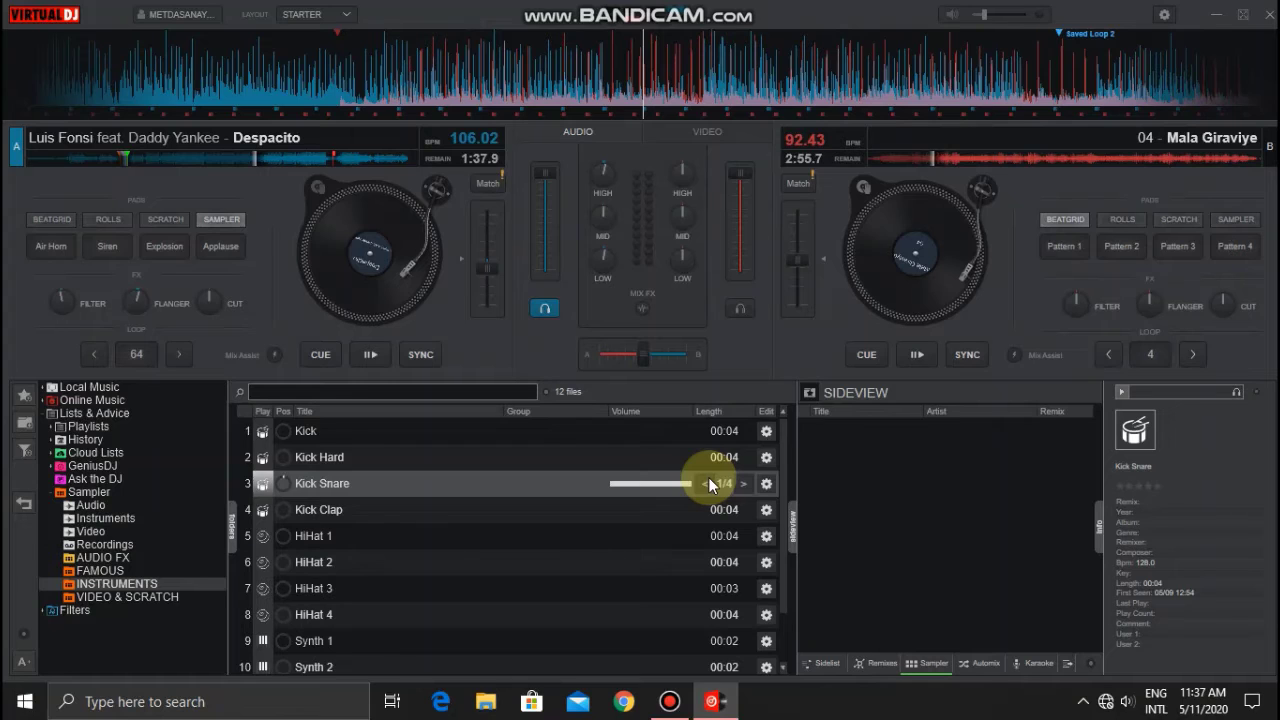
Step: Play the Kick Clap, HiHat 1, HiHat 2, HiHat 3 and HiHat 4 samples in order
click(283, 510)
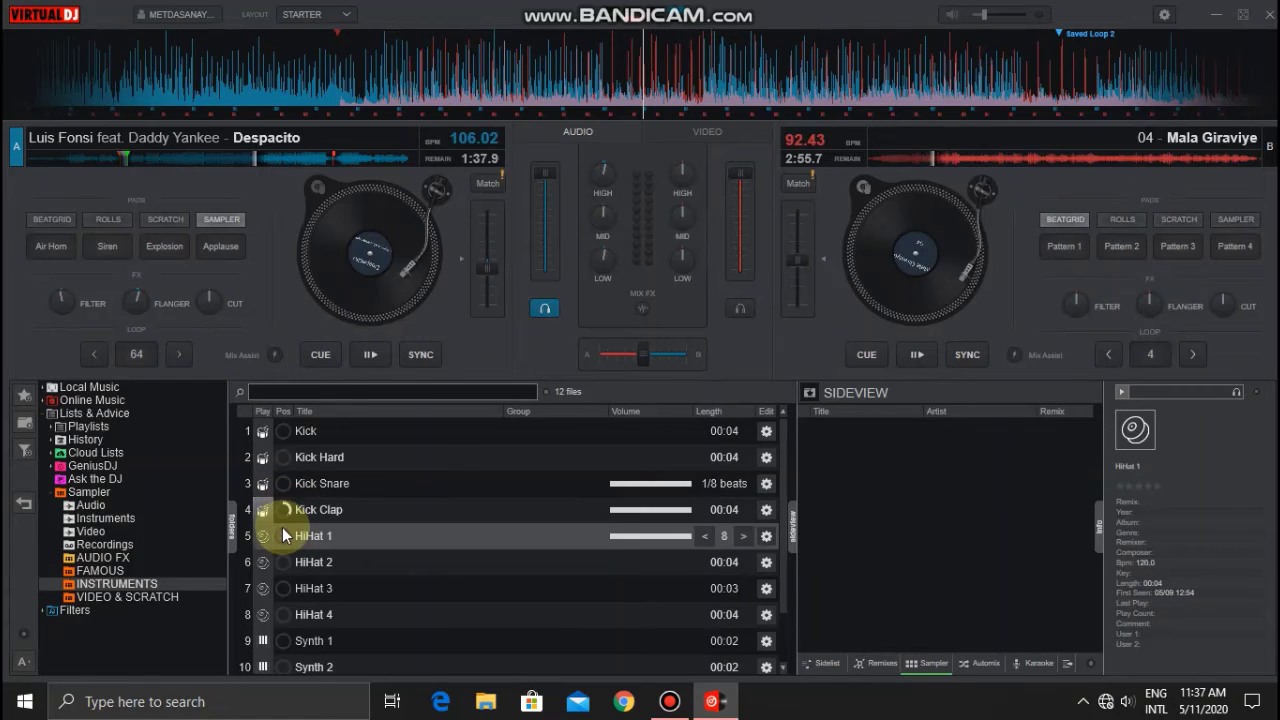
click(281, 555)
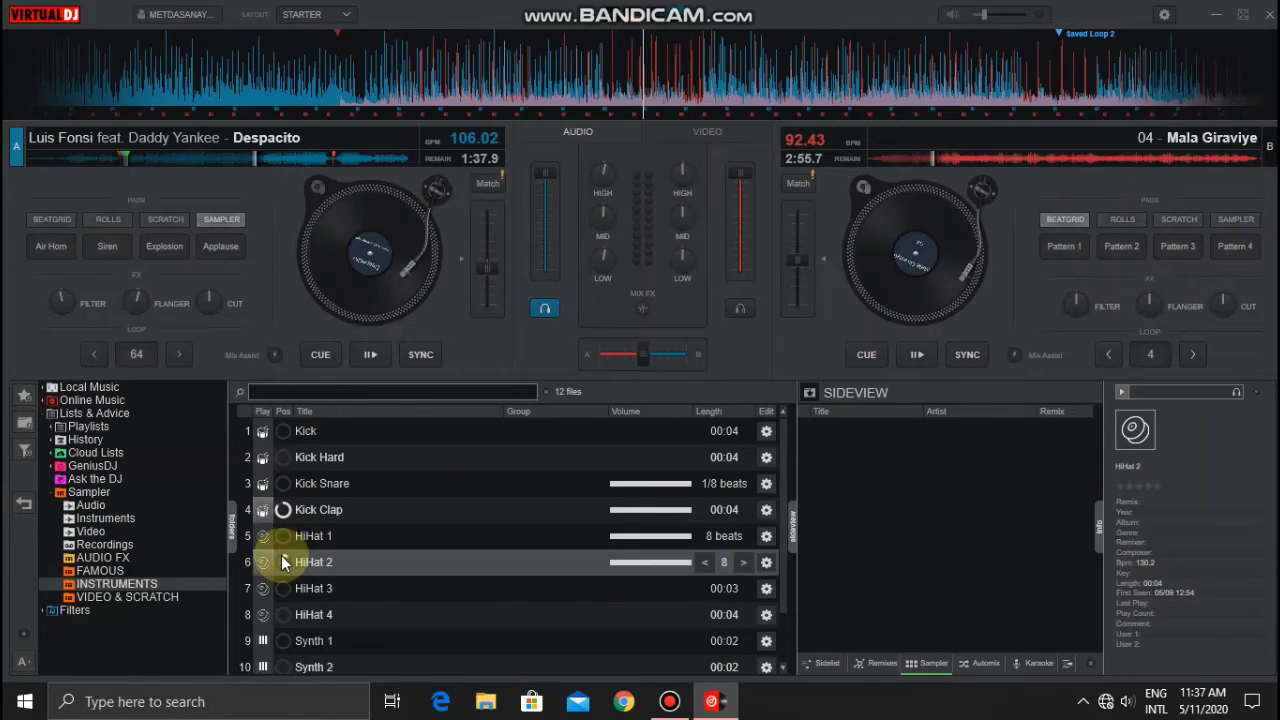
click(281, 586)
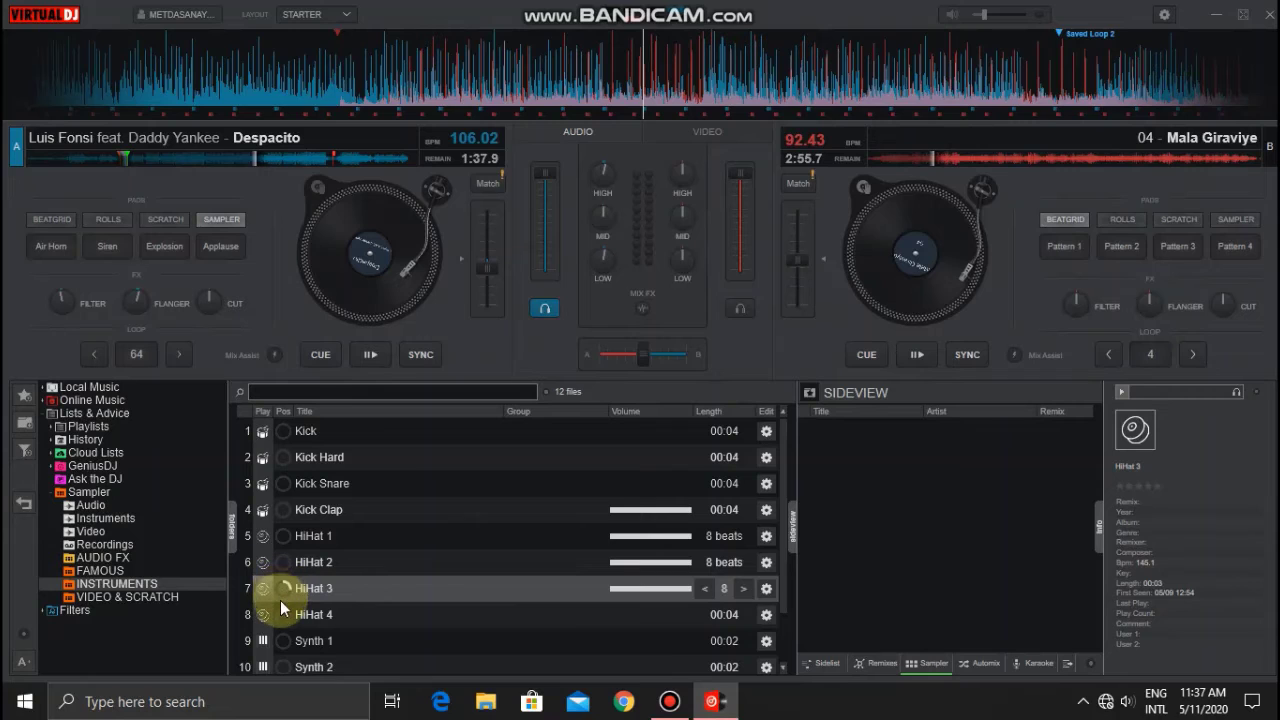
click(282, 611)
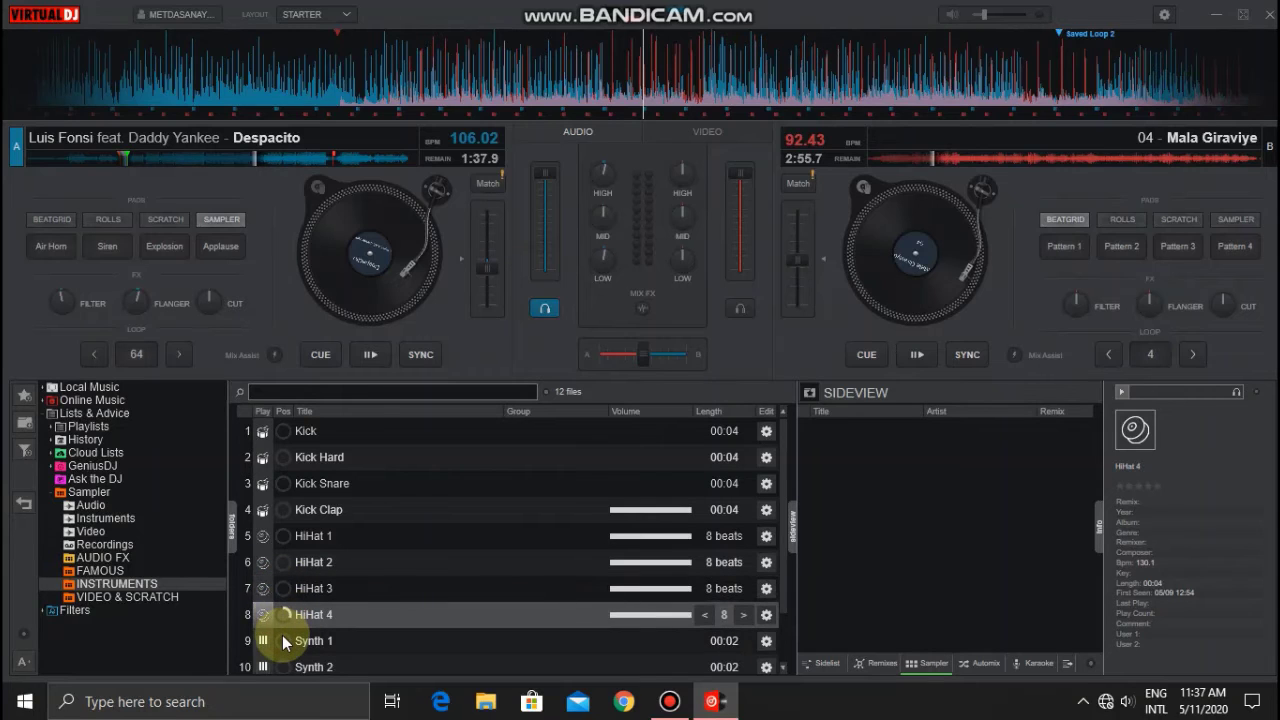
Step: Play Synth 1, Synth 2, Synth 3 and Synth Melo, and play and stop Kick Clap again
click(283, 637)
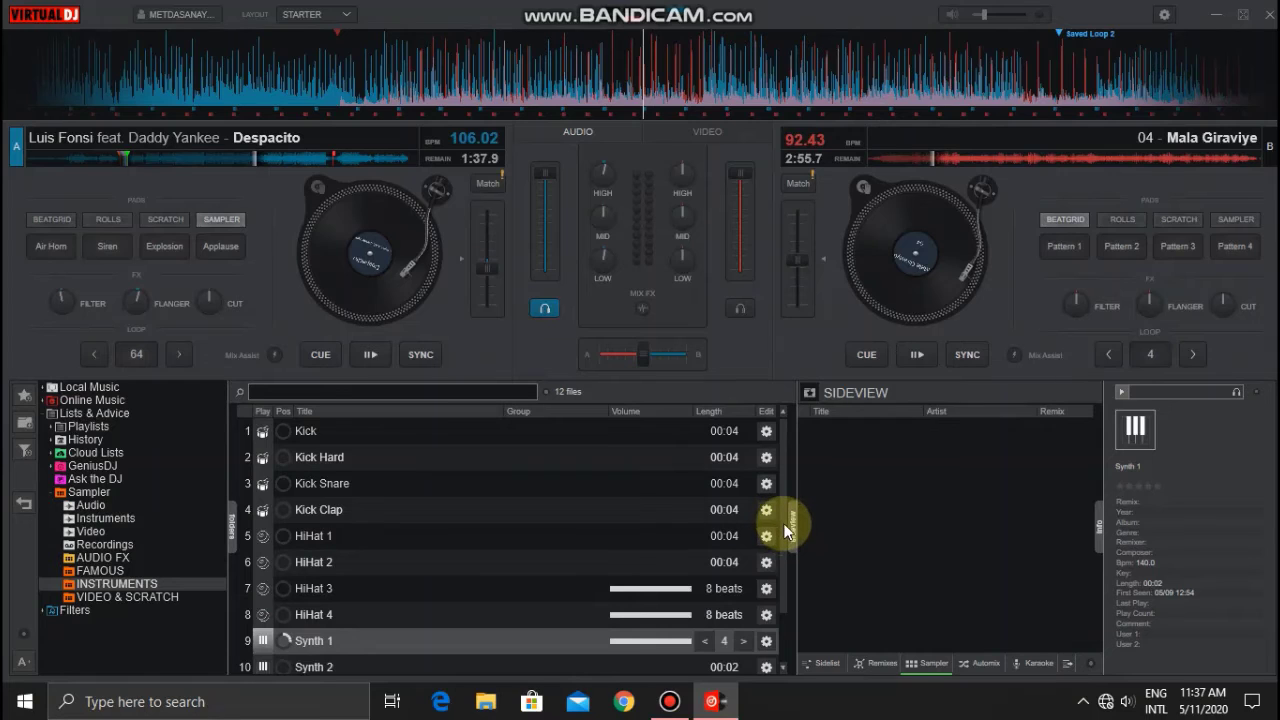
scroll(794, 600, down, 1)
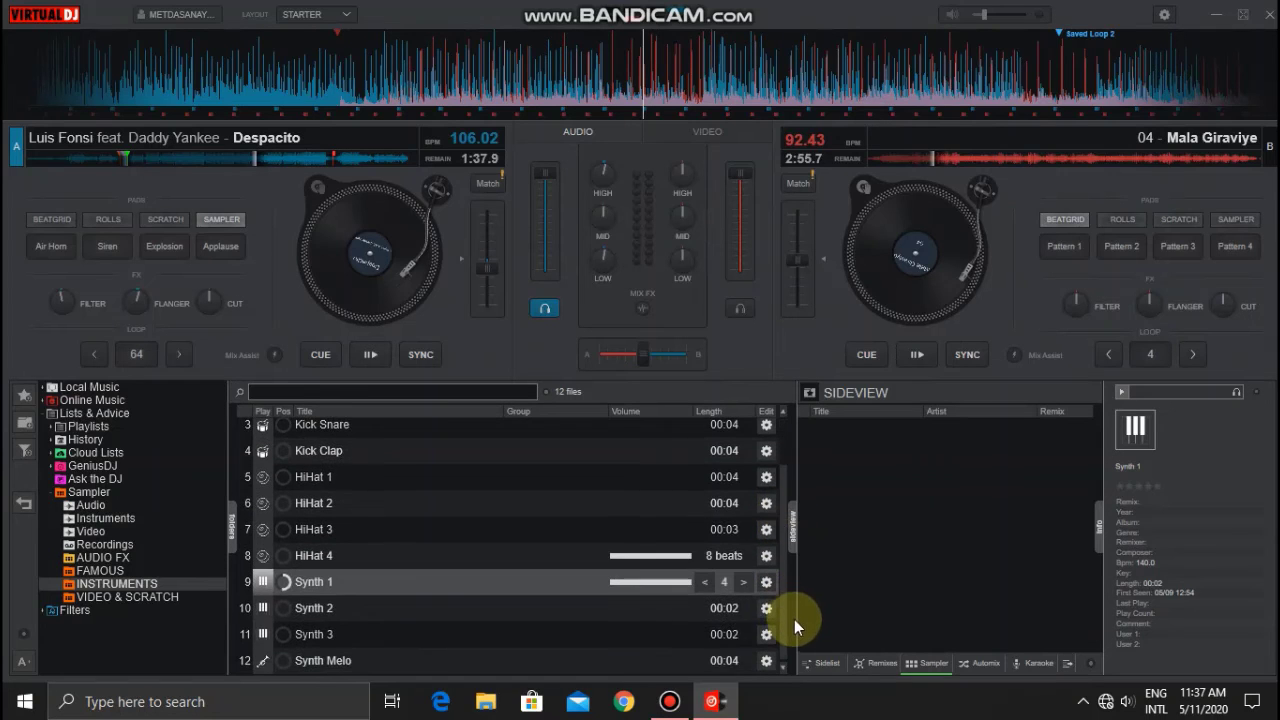
click(285, 607)
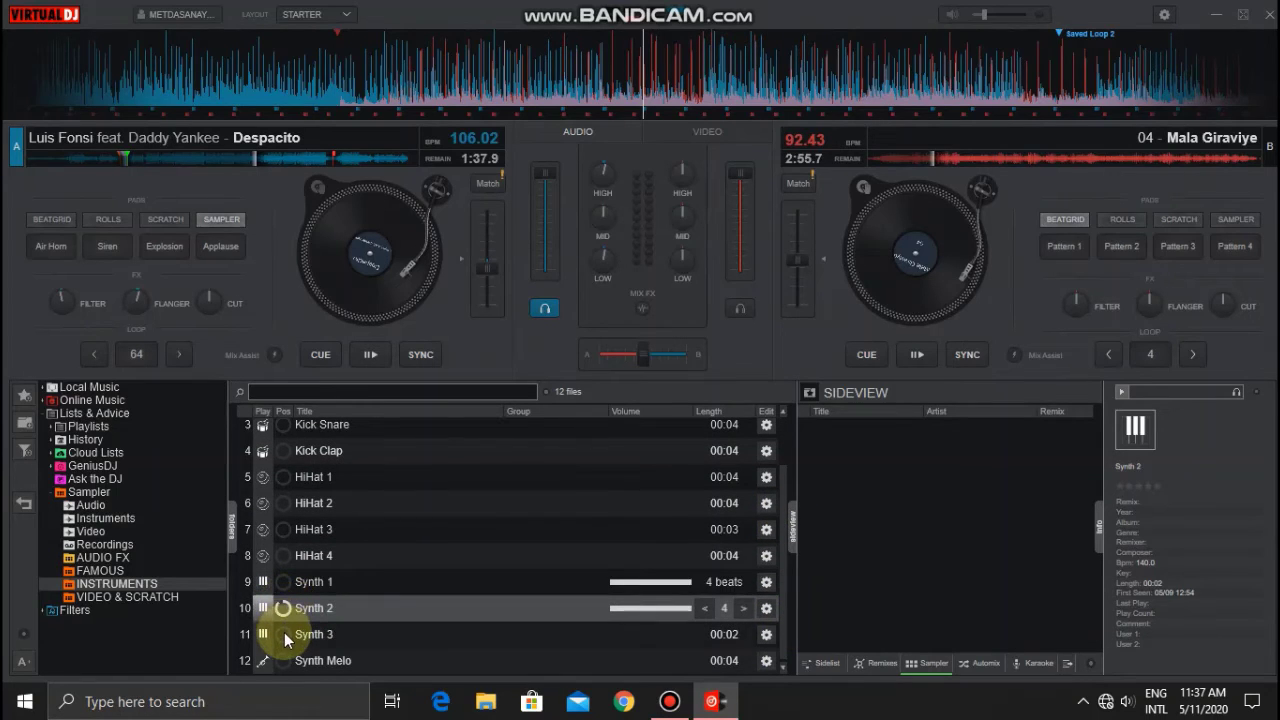
click(284, 633)
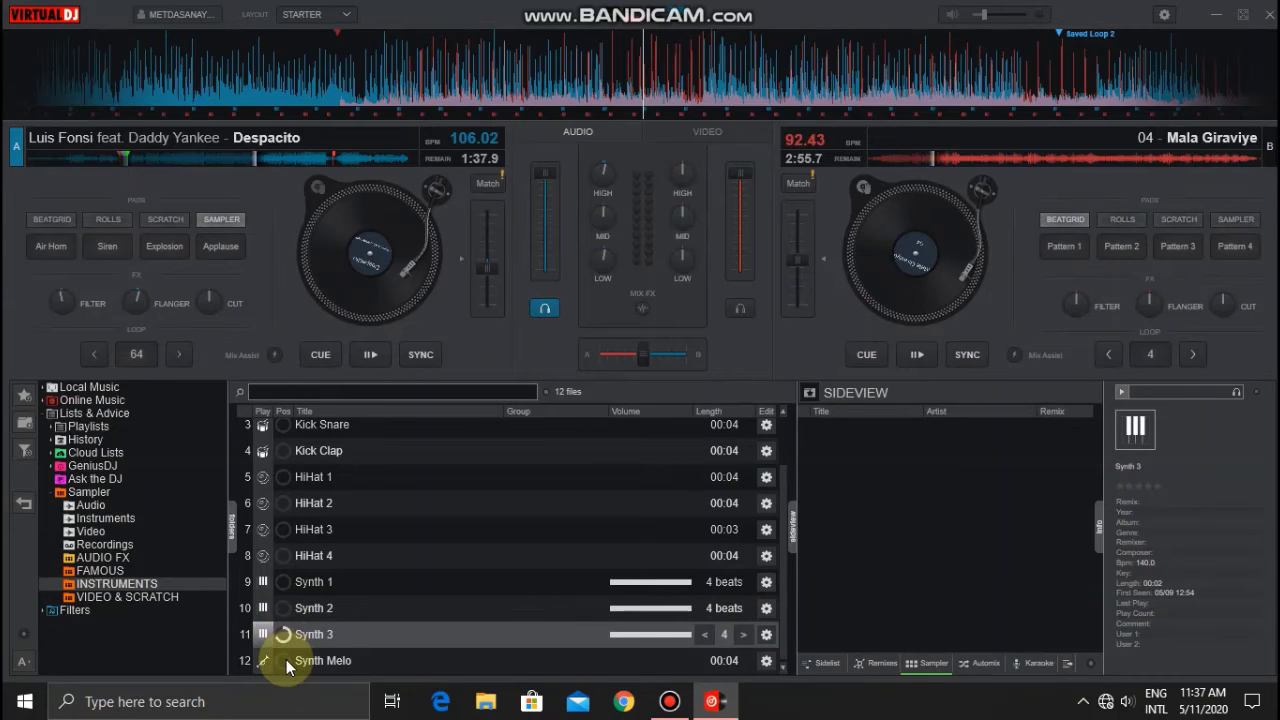
click(285, 660)
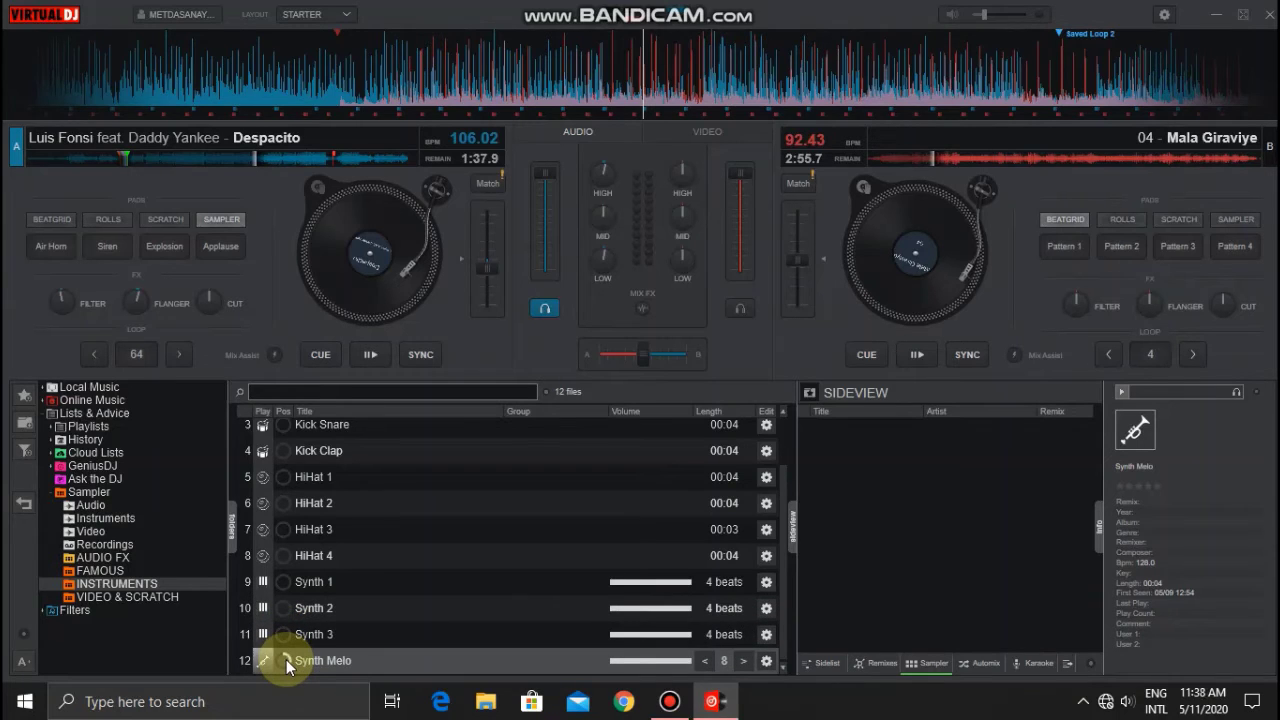
click(283, 452)
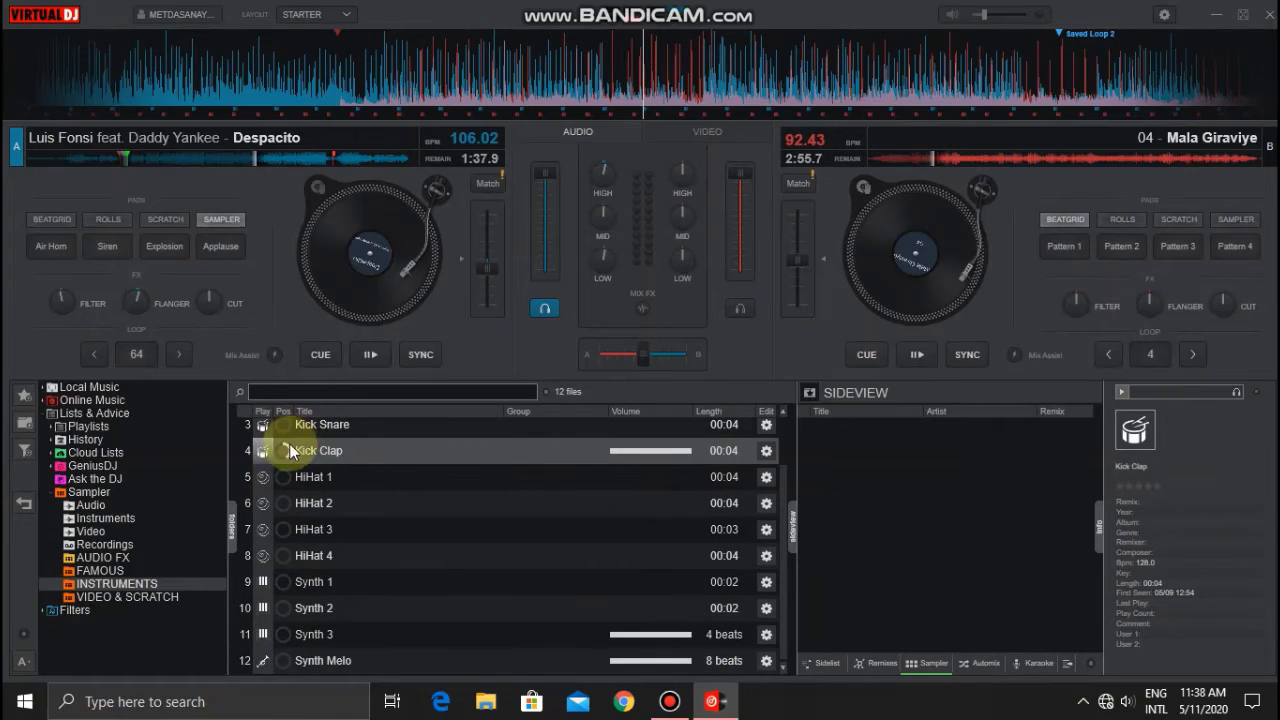
click(286, 448)
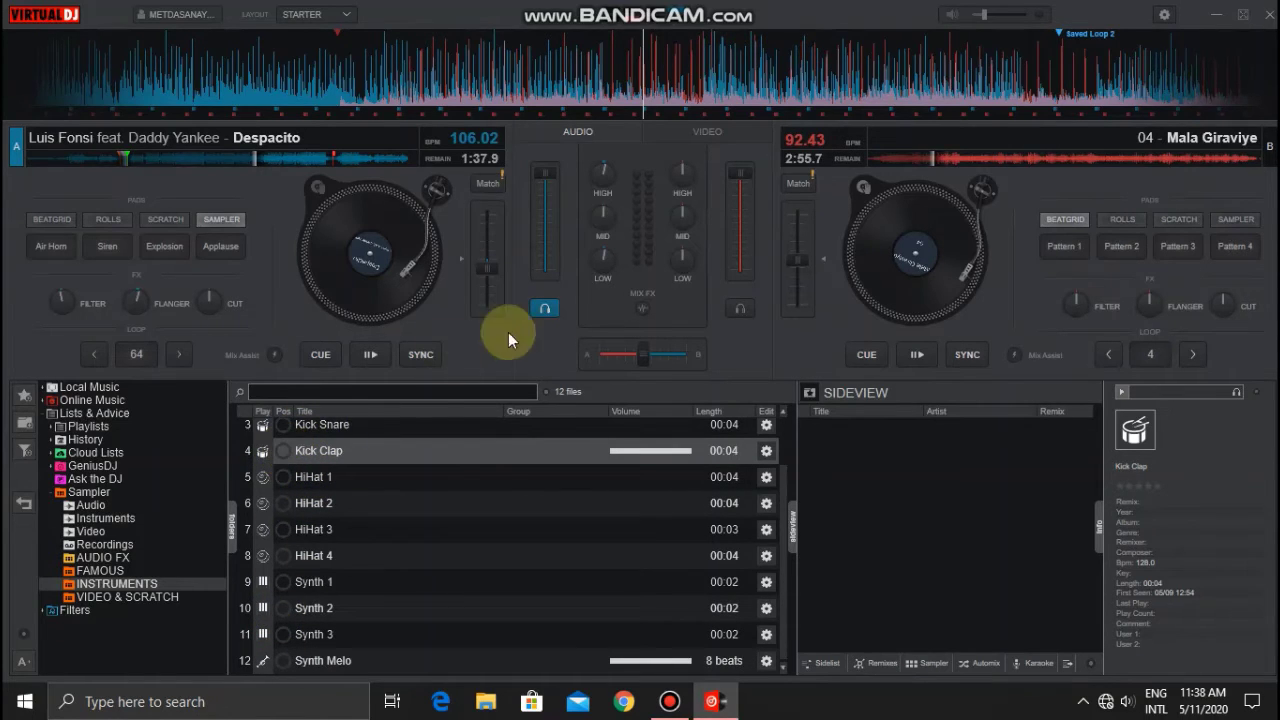
Step: Play and stop Saxo from the FAMOUS sampler bank and sort the bank's samples by title
click(90, 570)
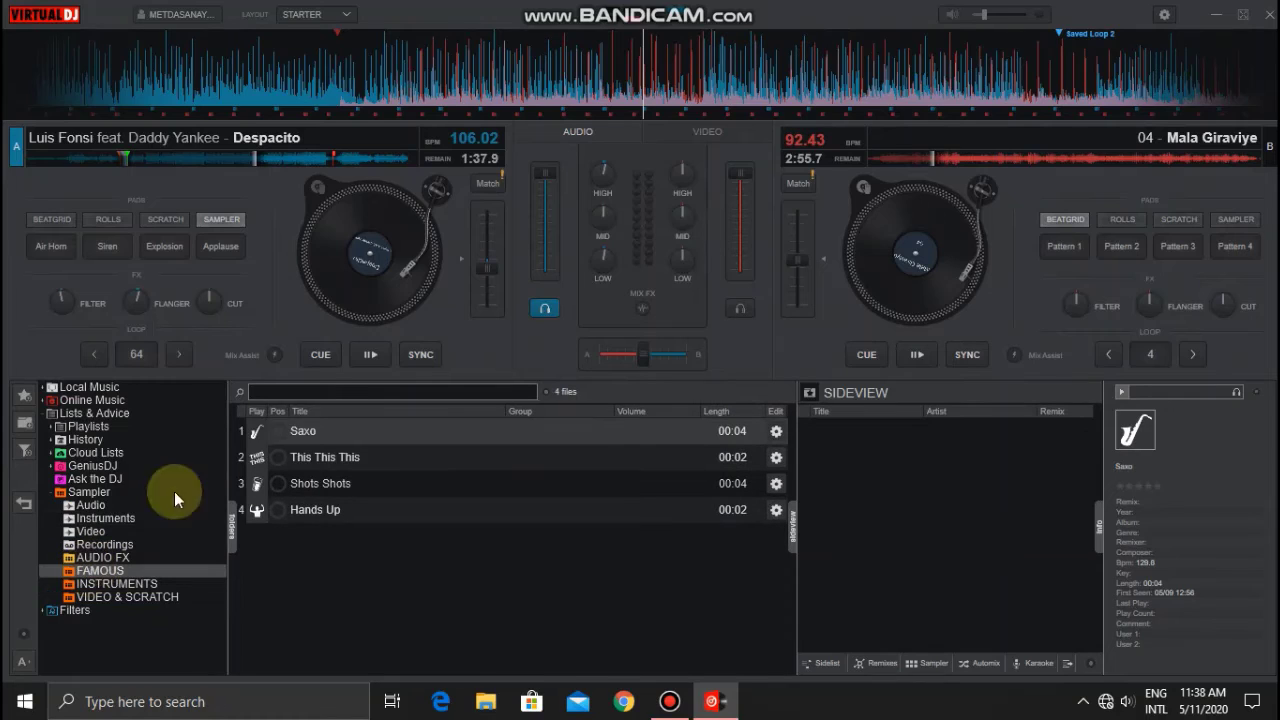
click(284, 430)
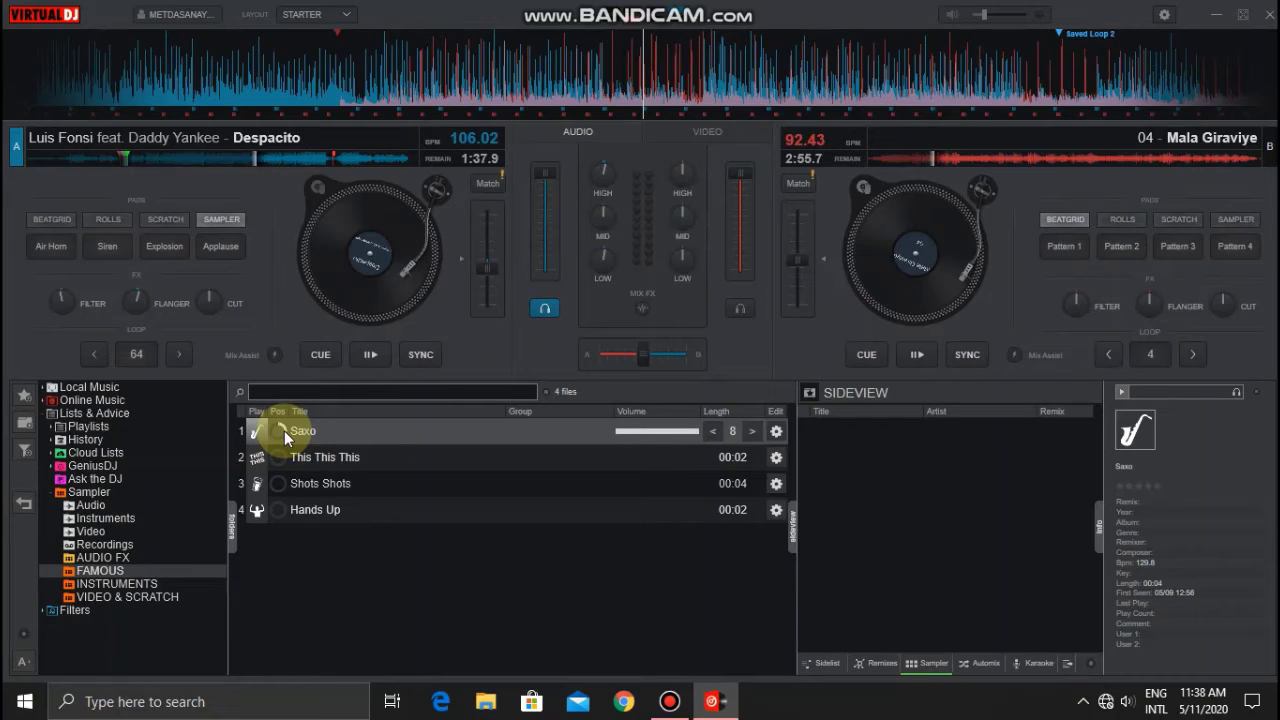
click(279, 409)
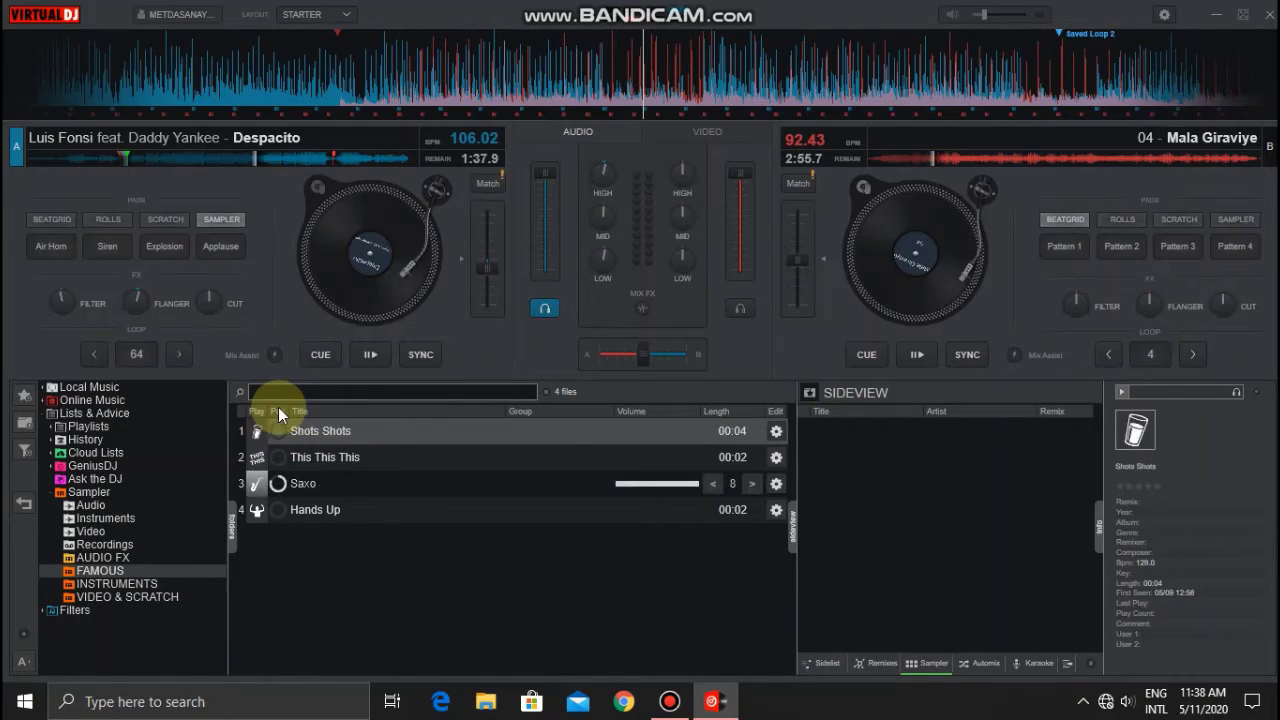
click(297, 409)
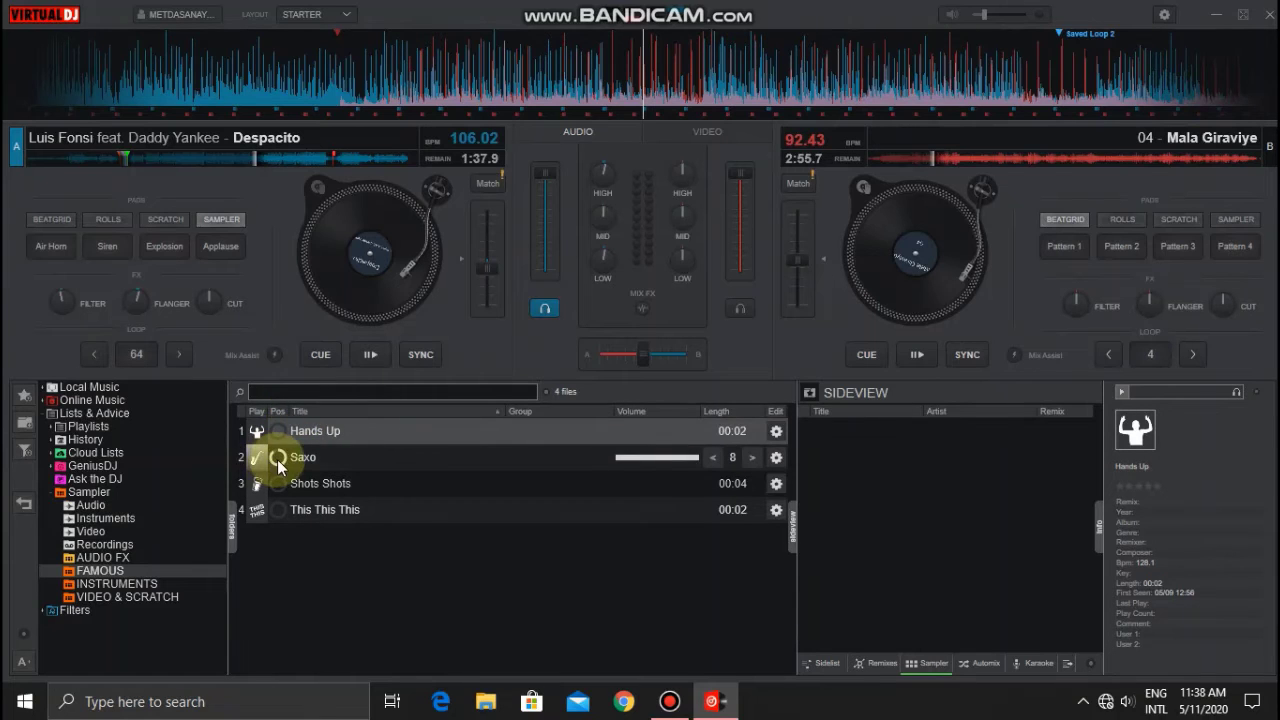
click(277, 458)
Step: Play the Hands Up sample repeatedly, followed by This This This and Shots Shots
click(281, 430)
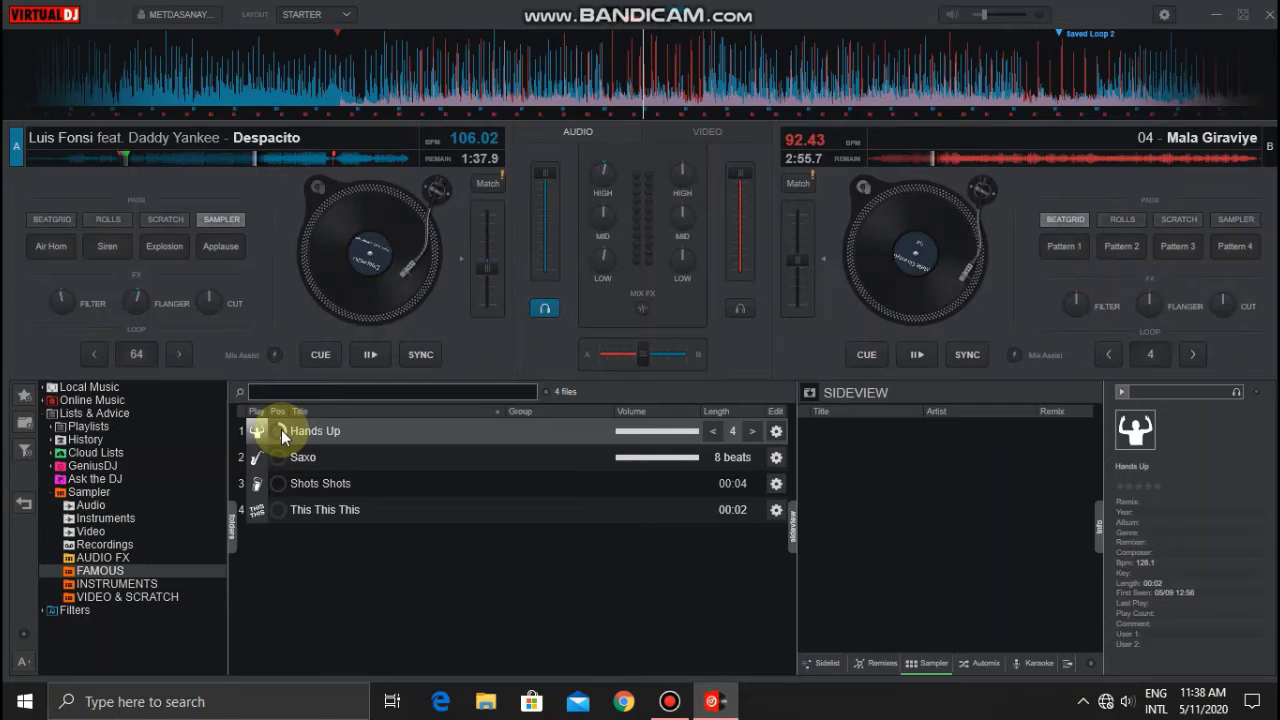
click(281, 429)
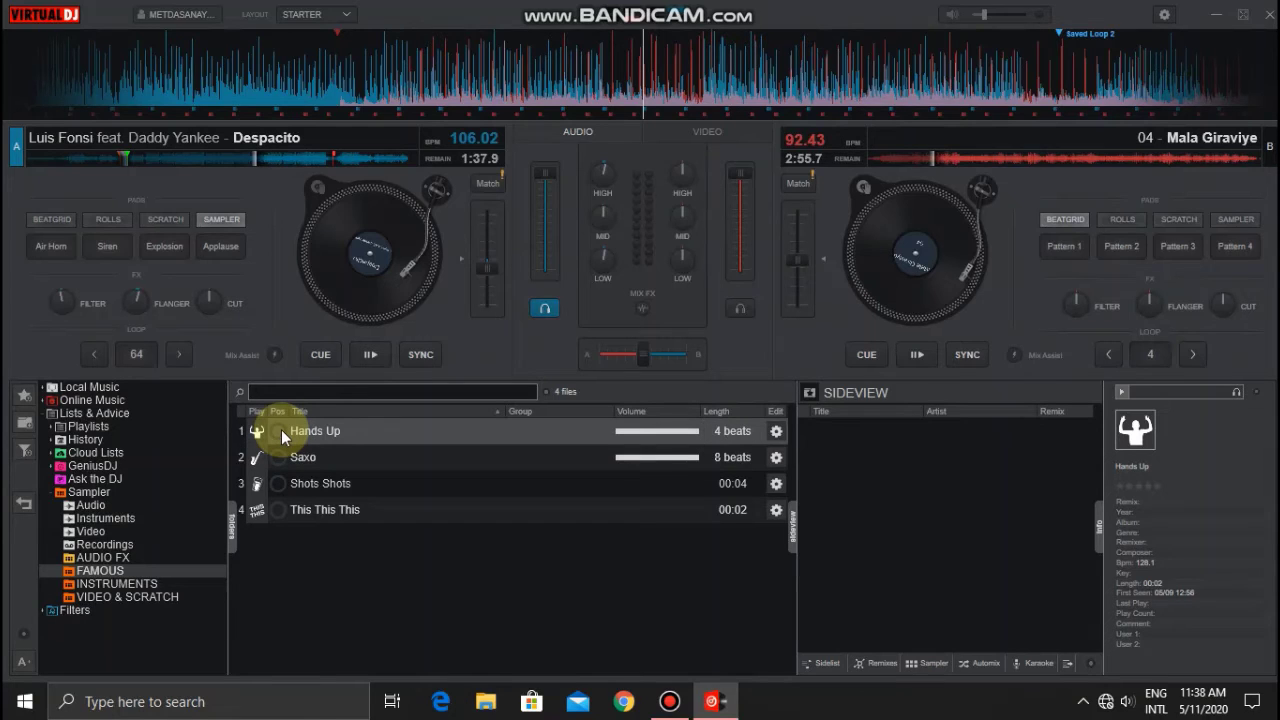
click(281, 429)
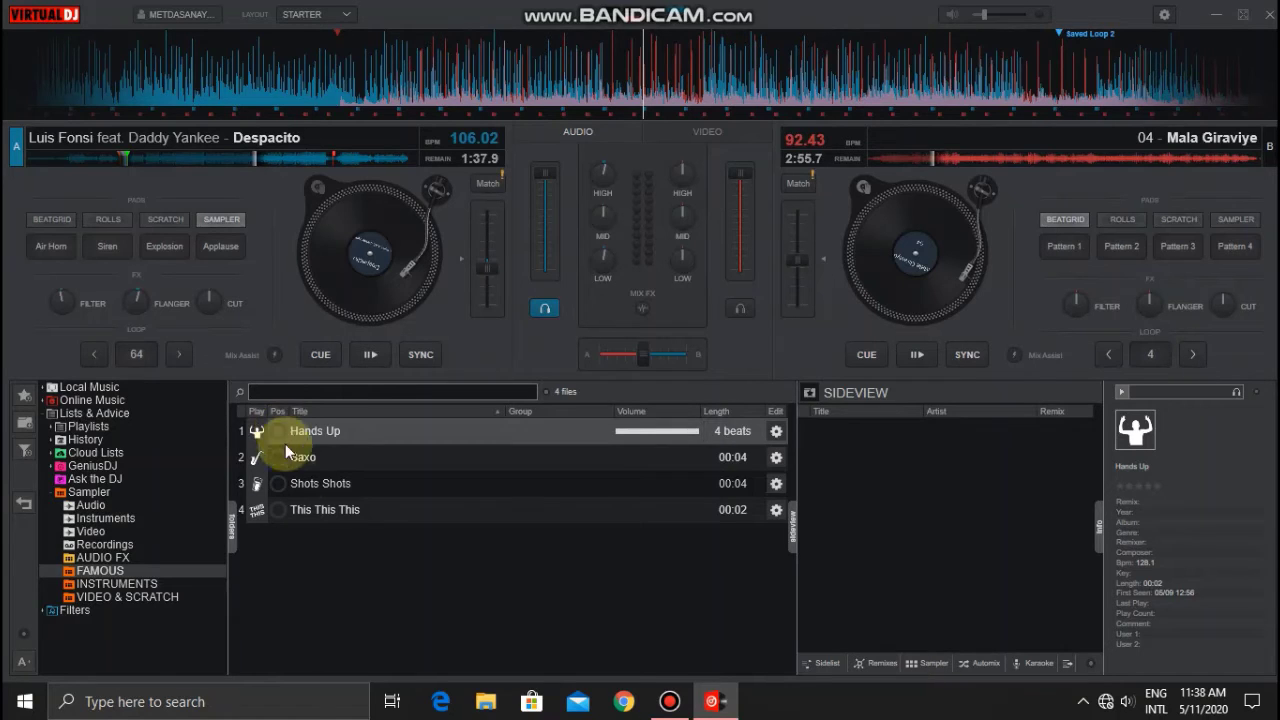
click(283, 512)
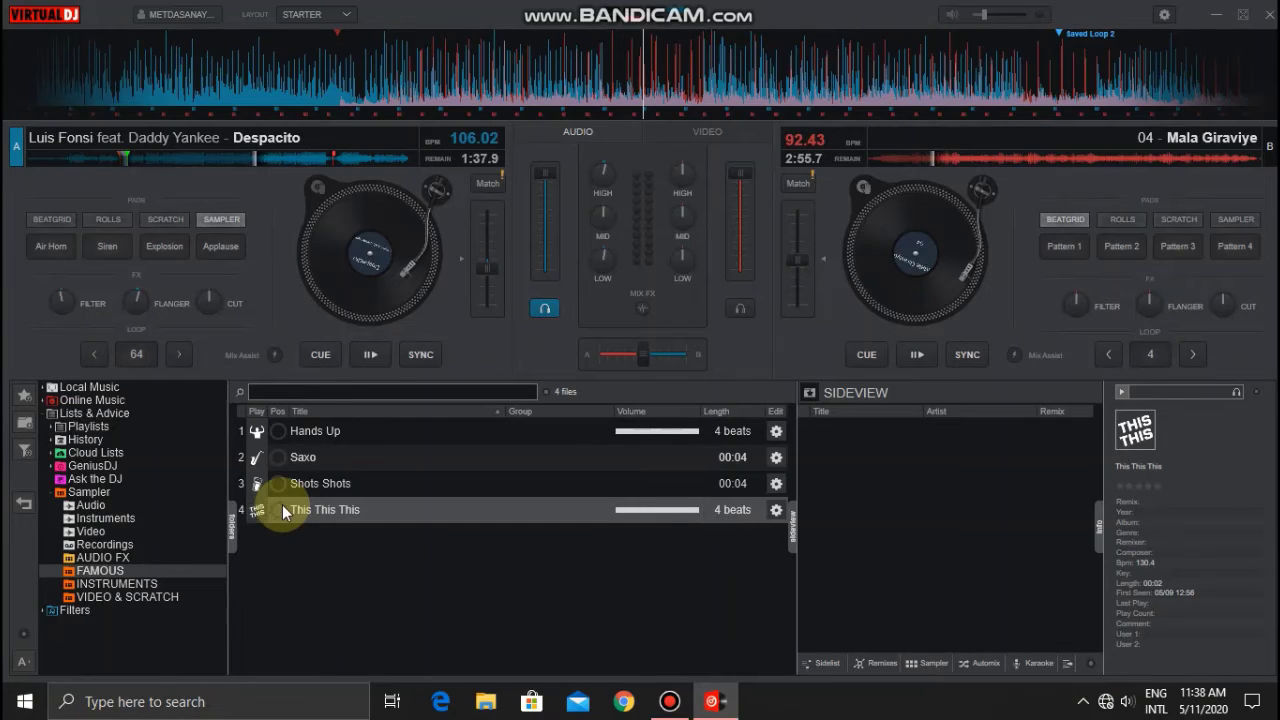
click(281, 485)
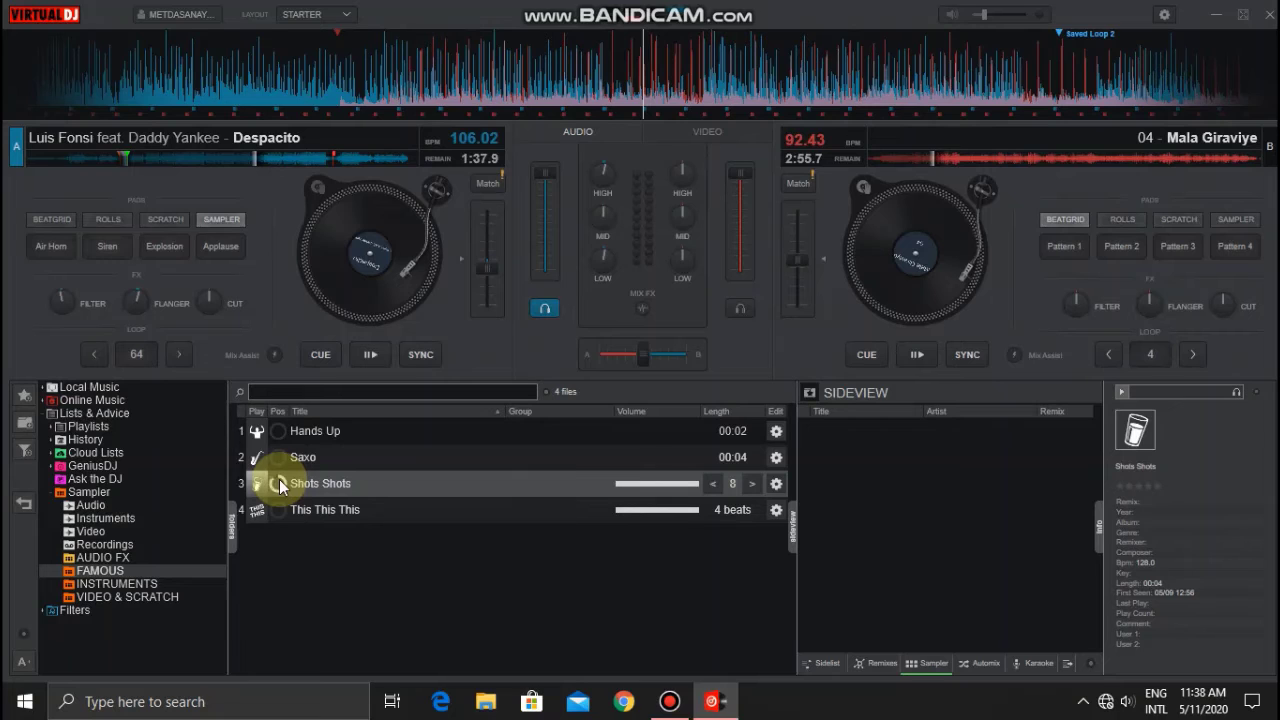
Step: Play Air Horn, Applause, Explosion, Laugh and Siren from the AUDIO FX sampler bank, stopping Applause and Explosion early
click(136, 559)
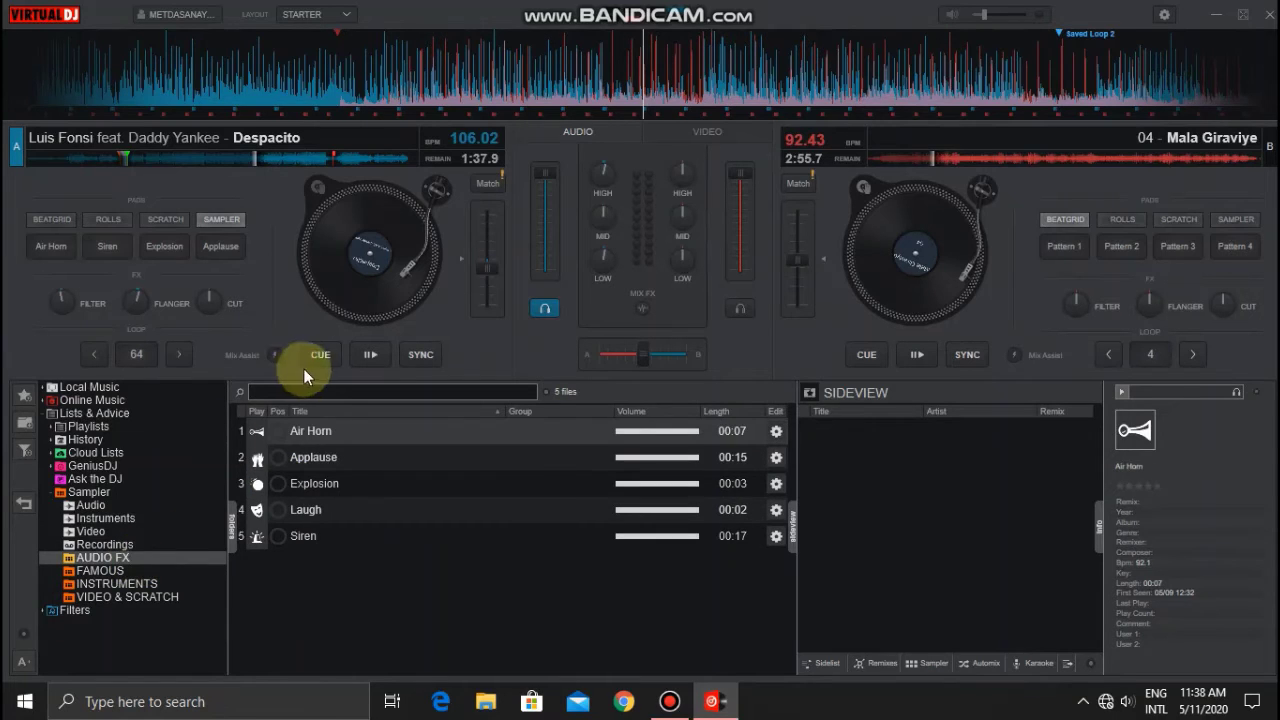
click(282, 431)
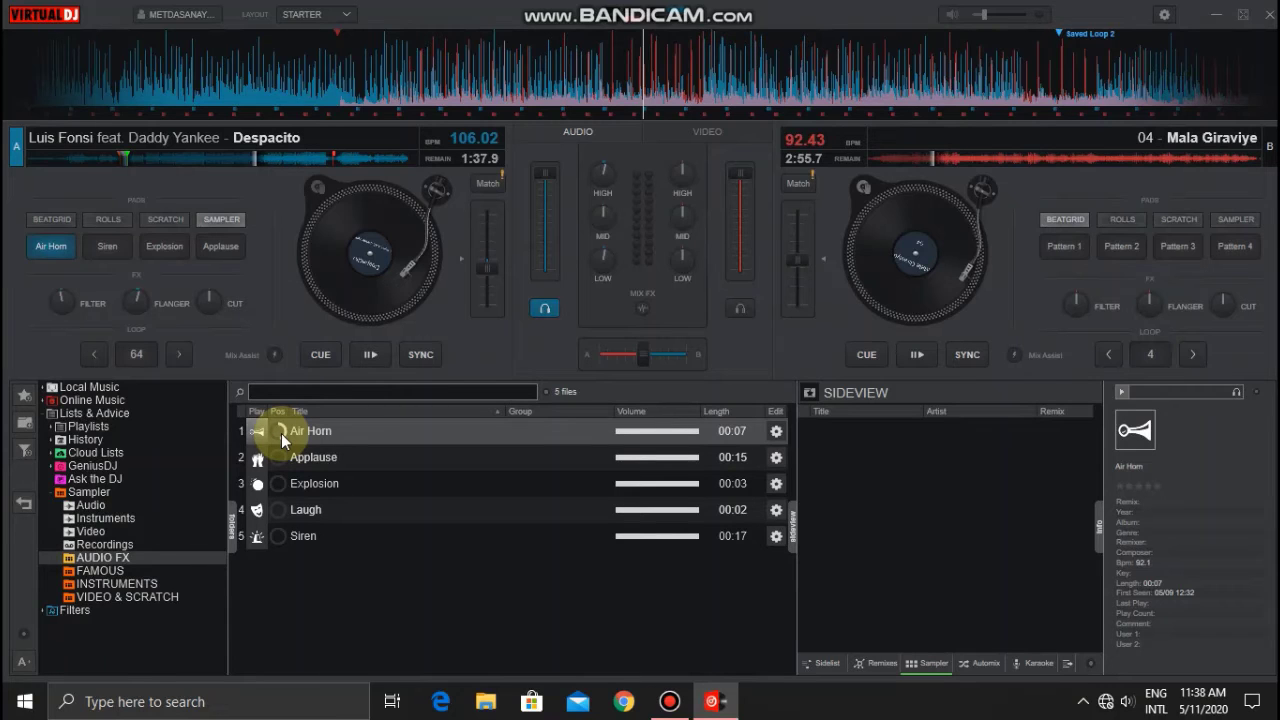
click(280, 459)
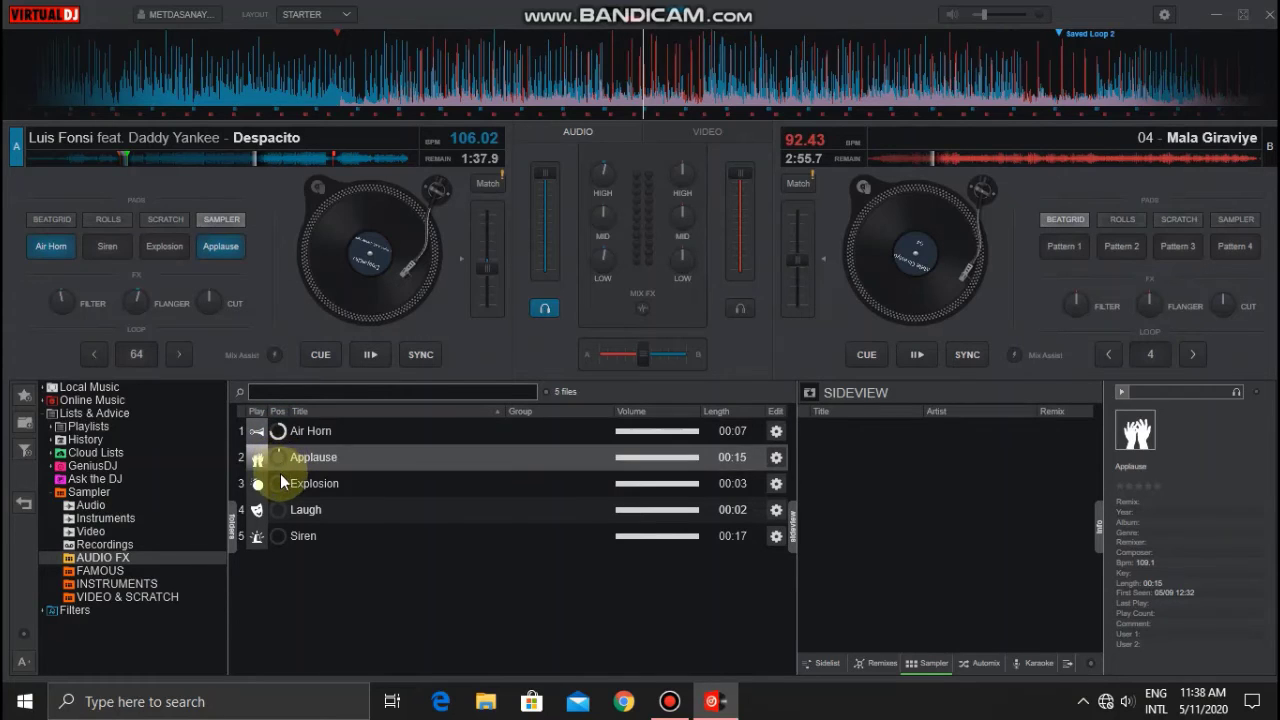
click(279, 478)
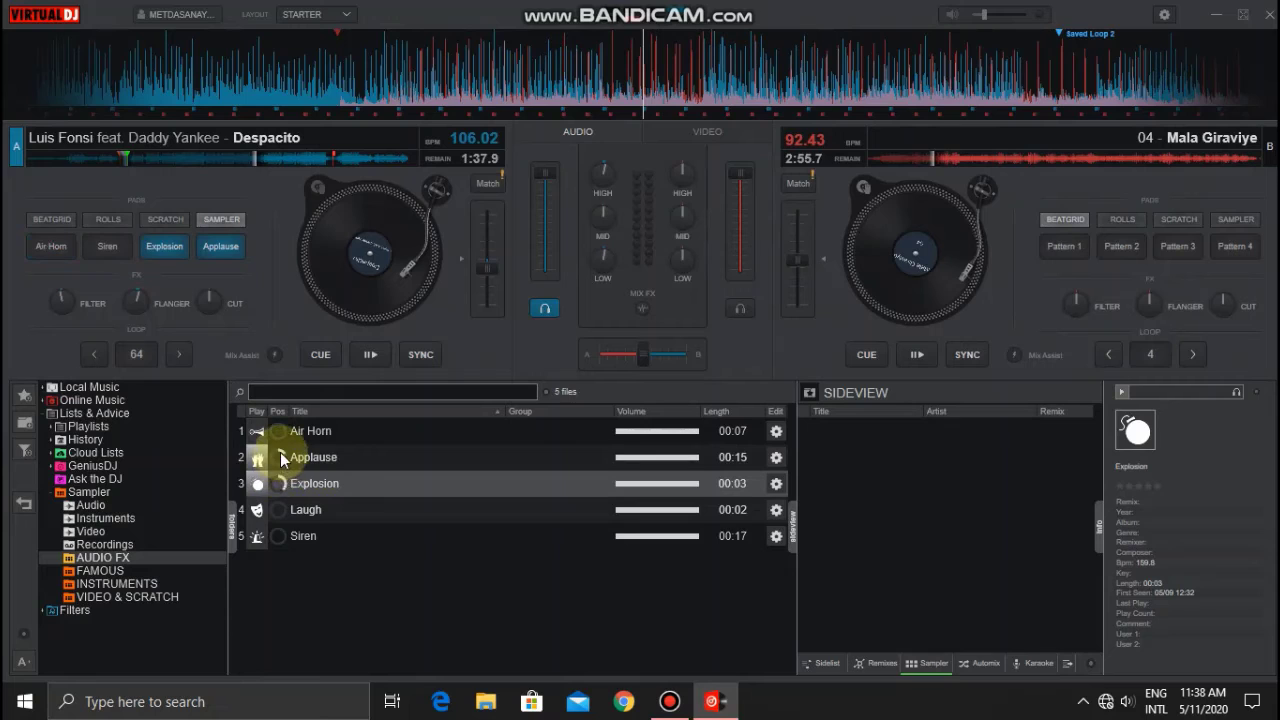
click(280, 452)
click(275, 482)
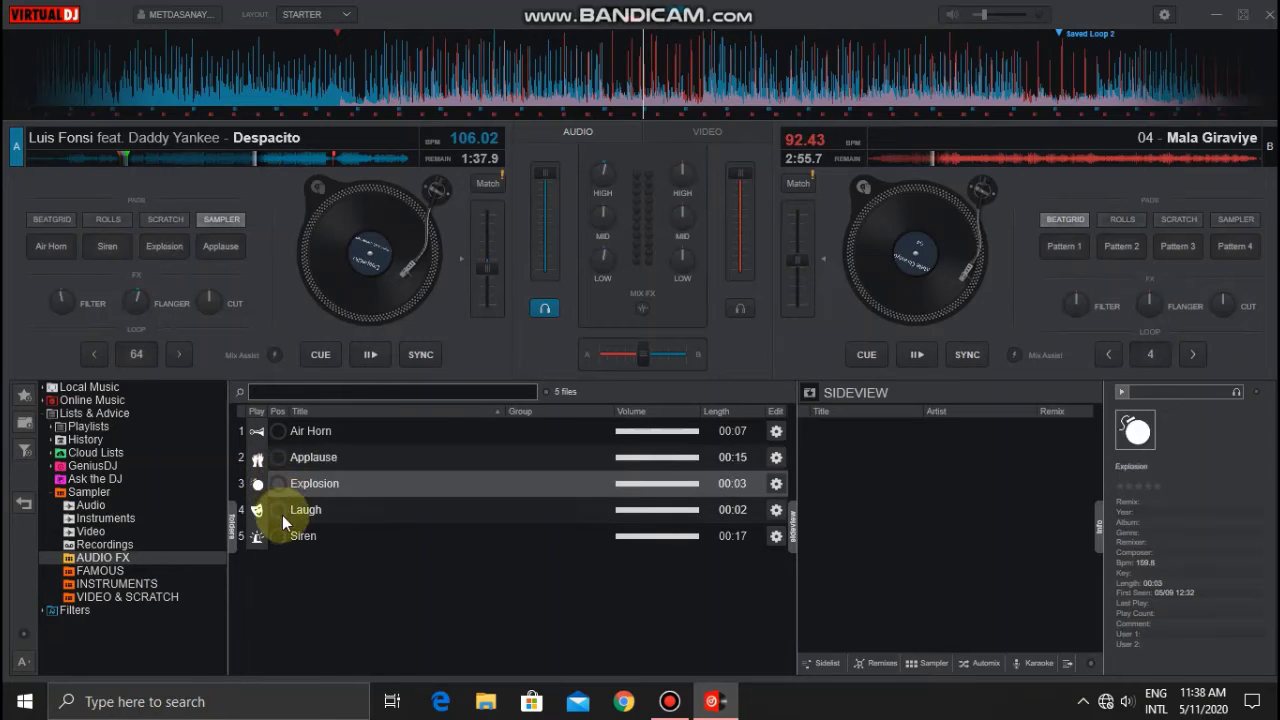
click(282, 515)
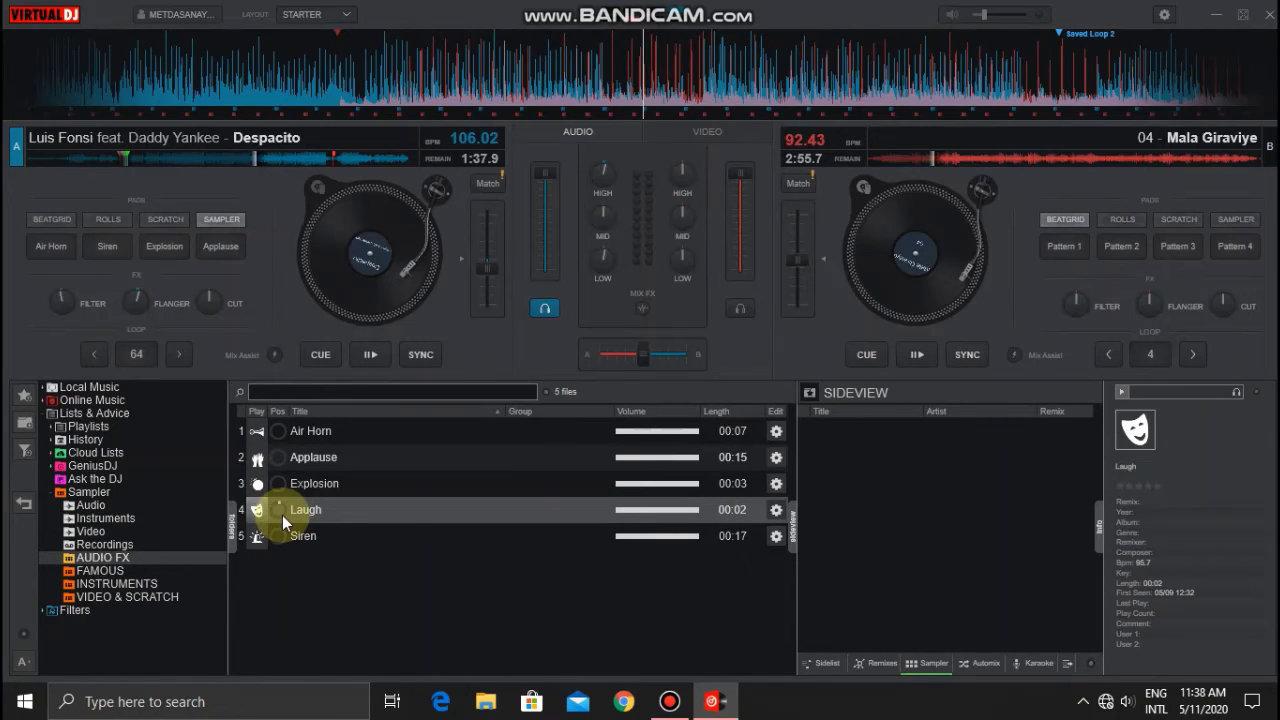
click(282, 537)
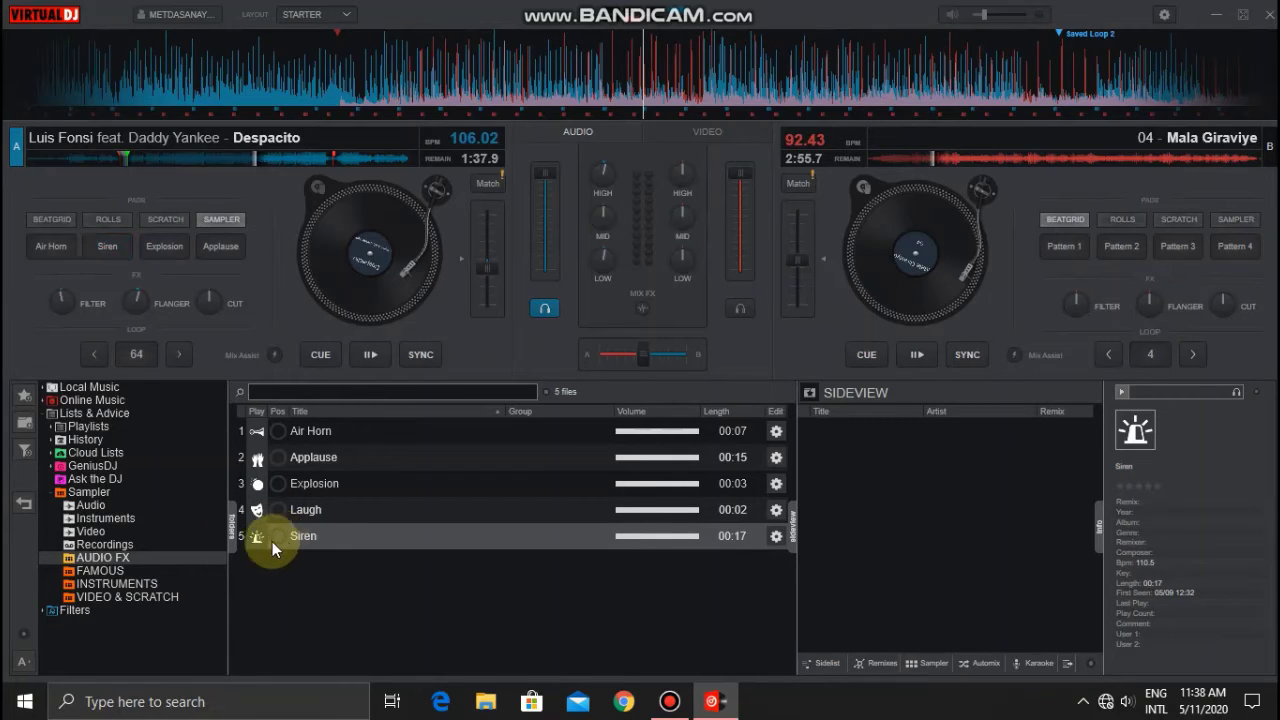
Step: Show the sampler's Recordings folder and play Scratch and 321 from its Video folder
click(153, 540)
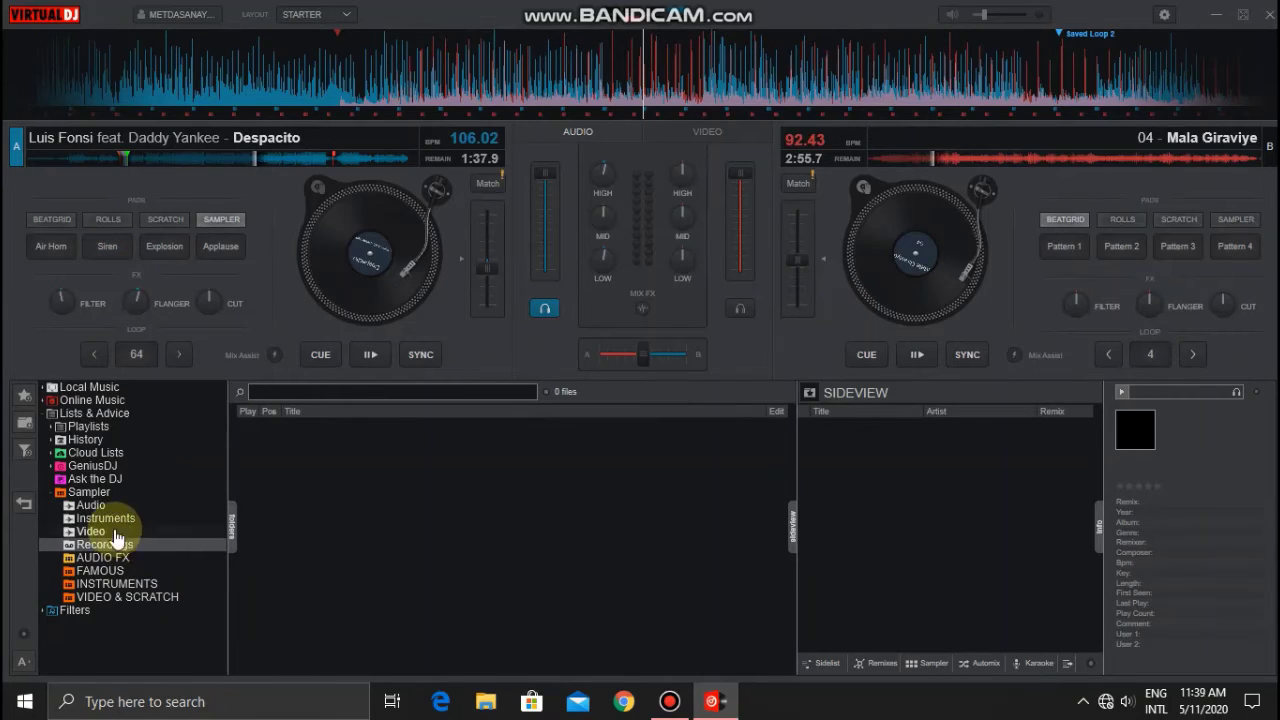
click(114, 531)
click(276, 428)
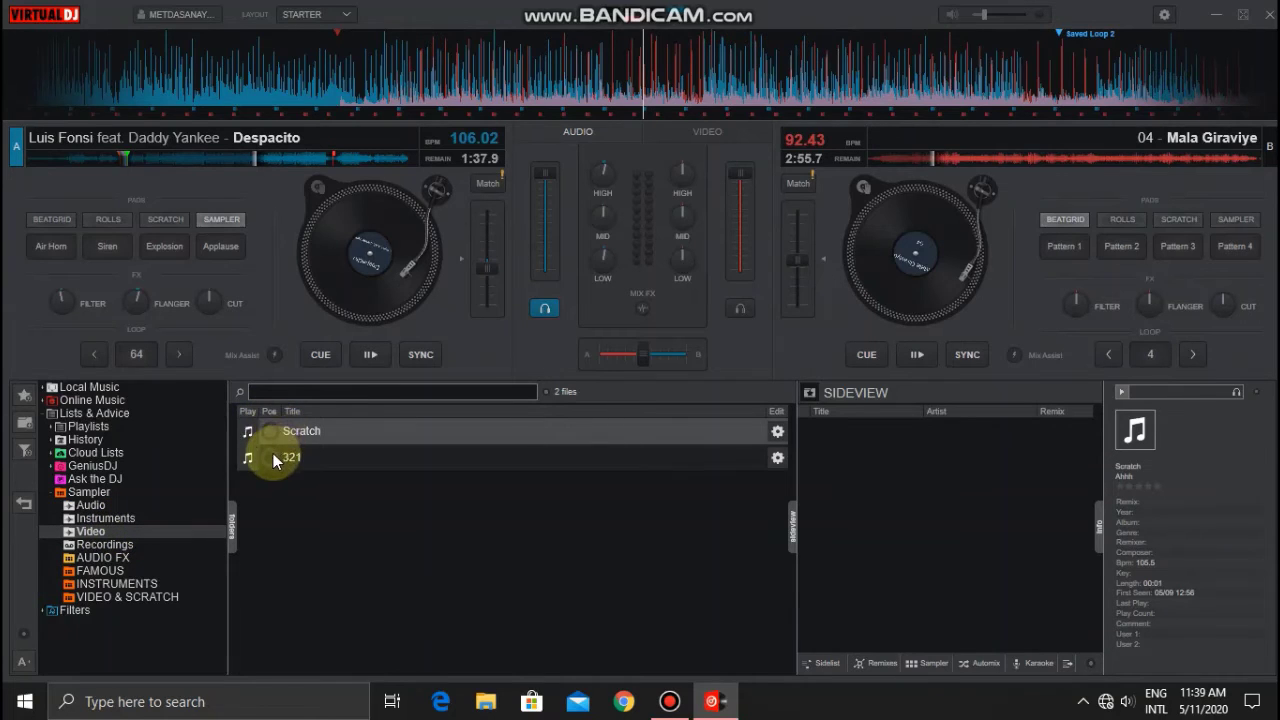
click(273, 458)
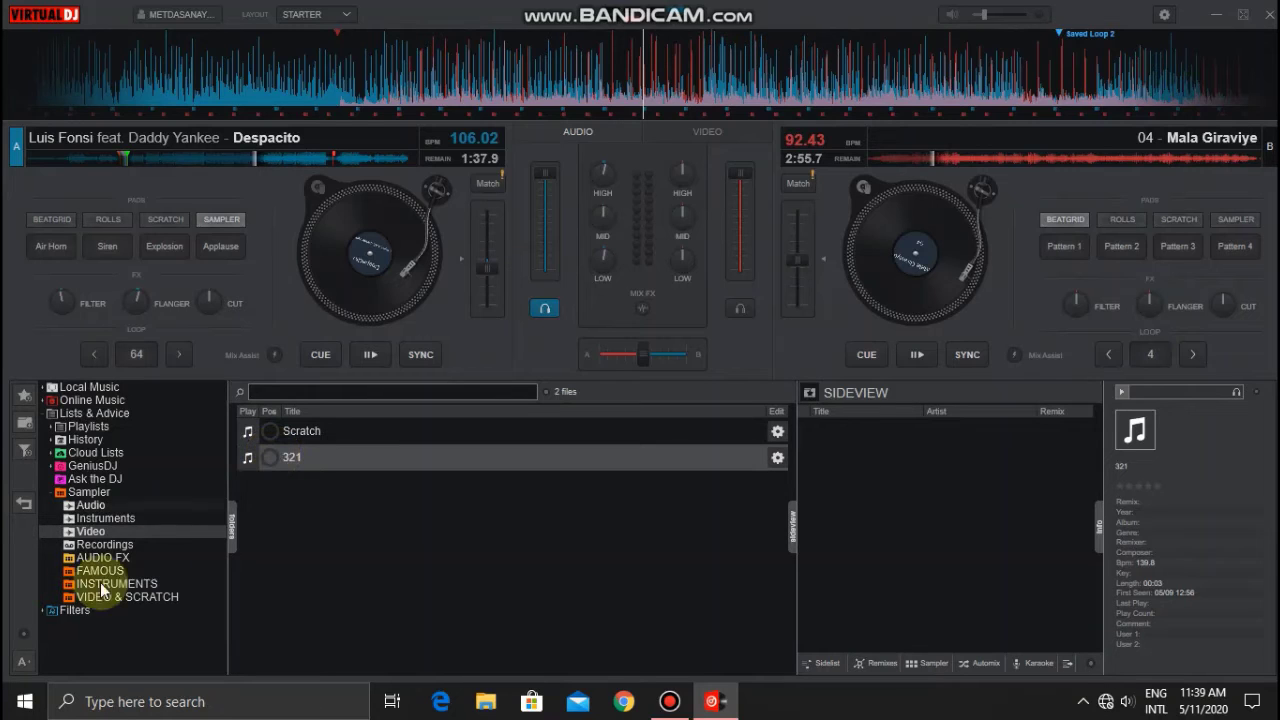
Step: Open the sampler's Instruments folder, play HiHat 2 and sort the samples by title
click(95, 519)
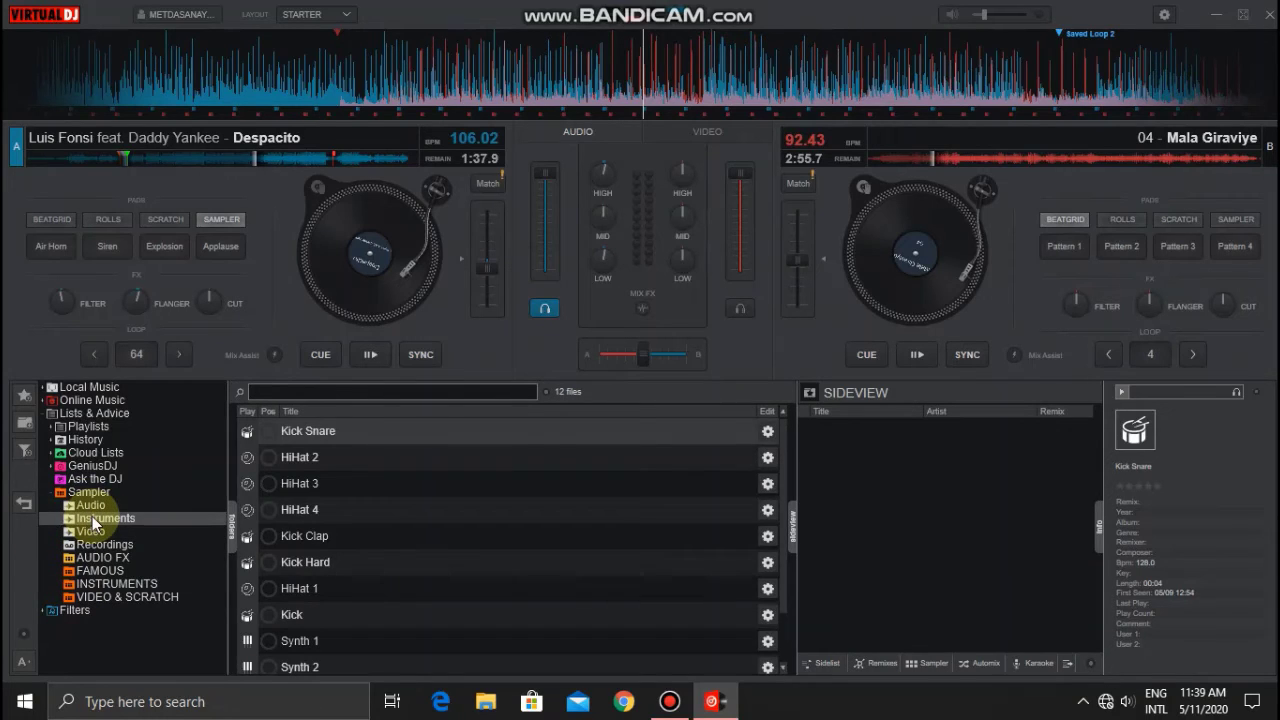
click(272, 456)
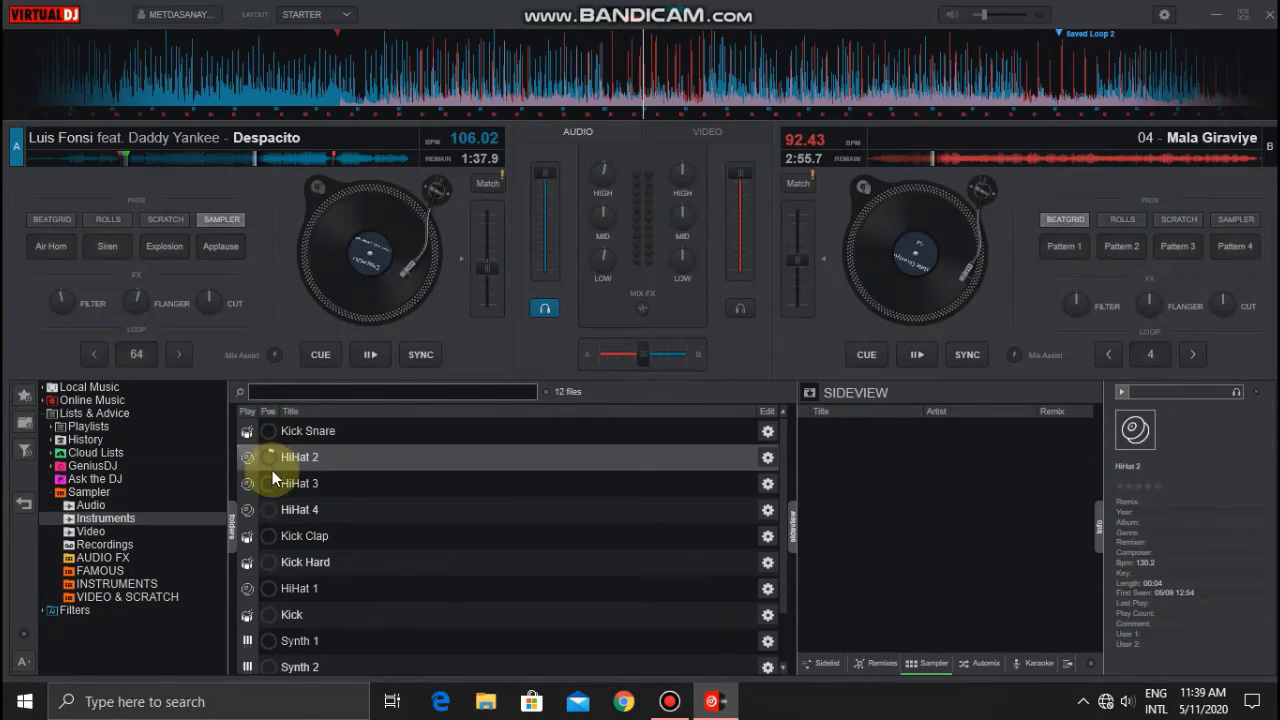
click(268, 410)
click(287, 413)
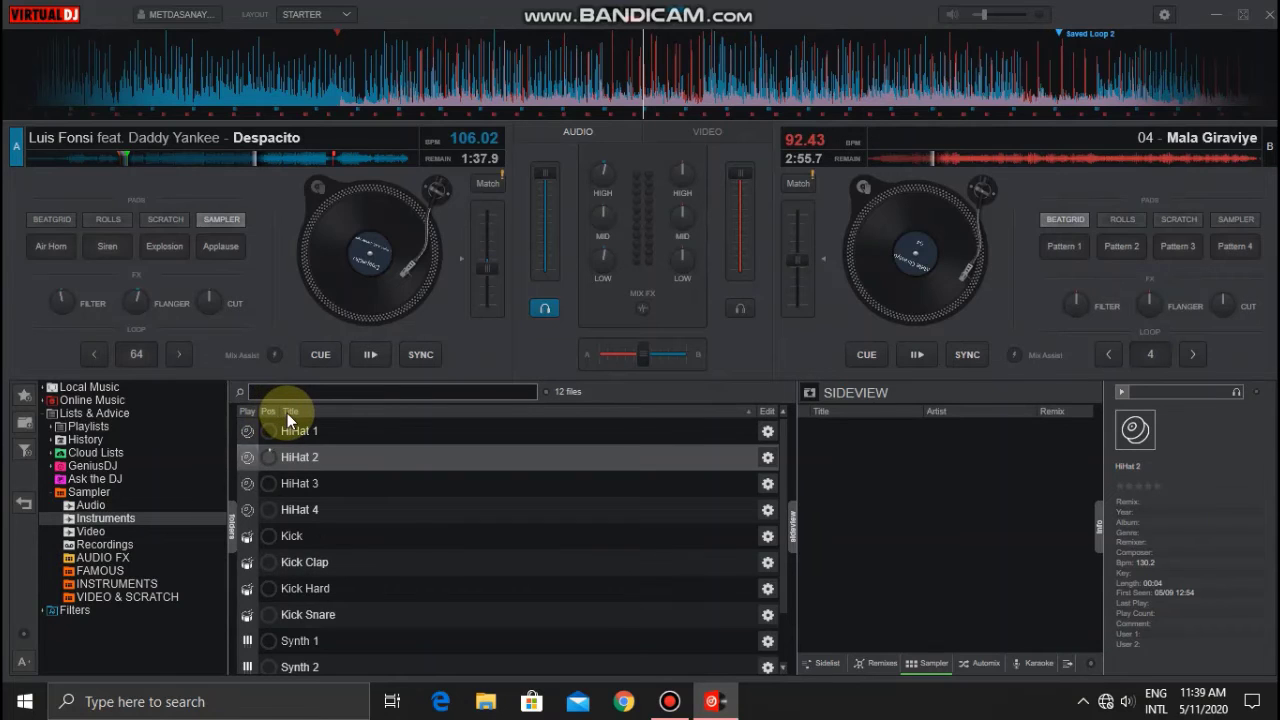
Step: Play the Kick Clap, Kick, Kick Hard and Kick Snare samples
click(272, 563)
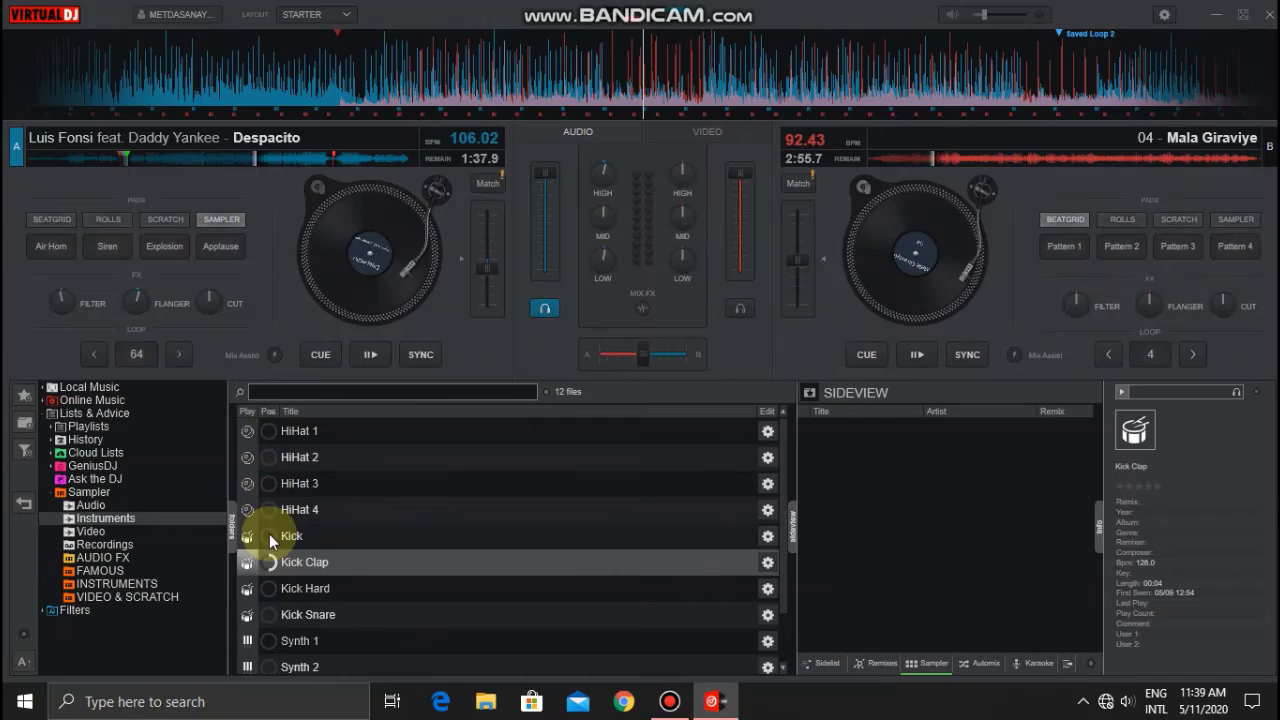
click(269, 536)
click(272, 588)
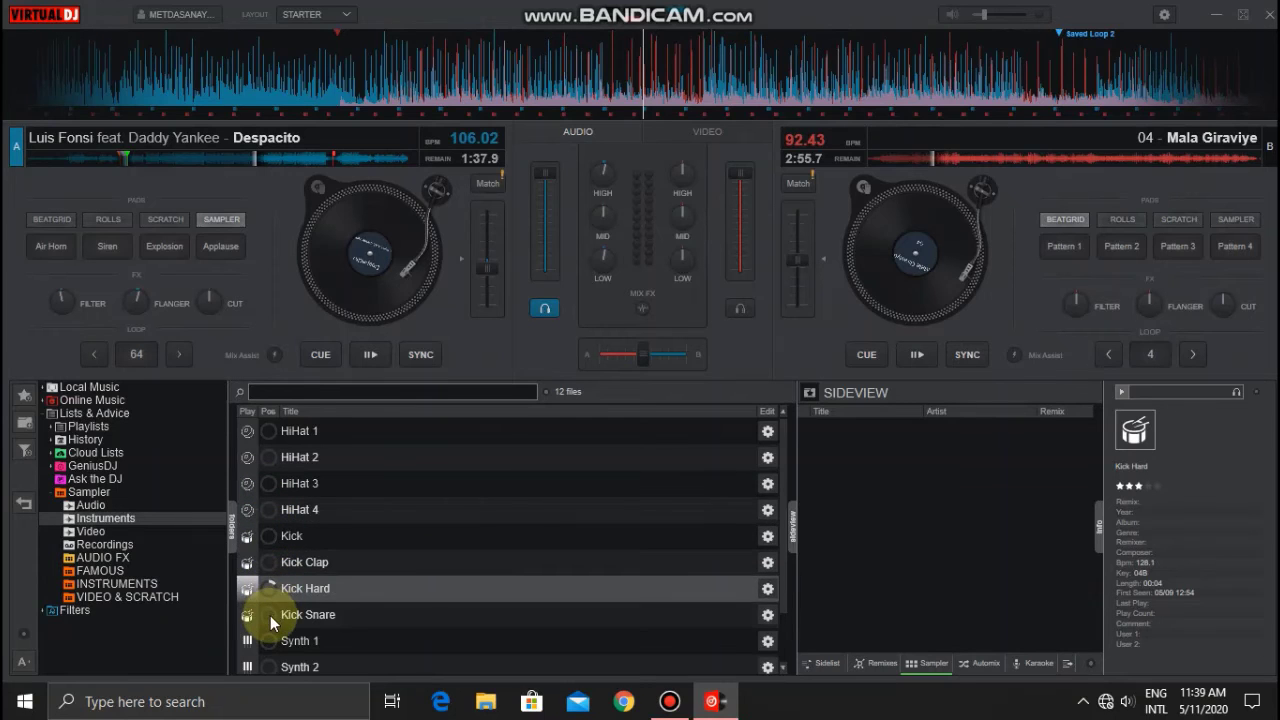
click(270, 615)
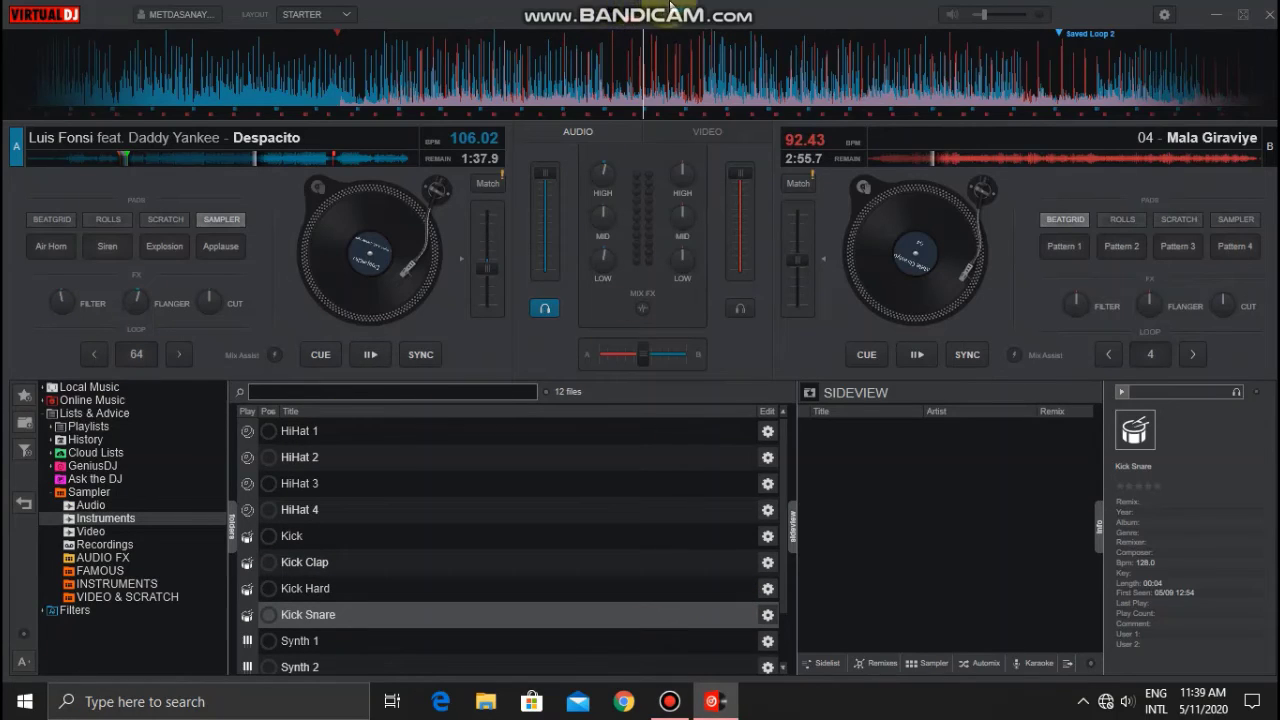
Step: Switch to File Explorer and open the yooooooooooooooooo music folder on drive F:
mouse_move(692, 8)
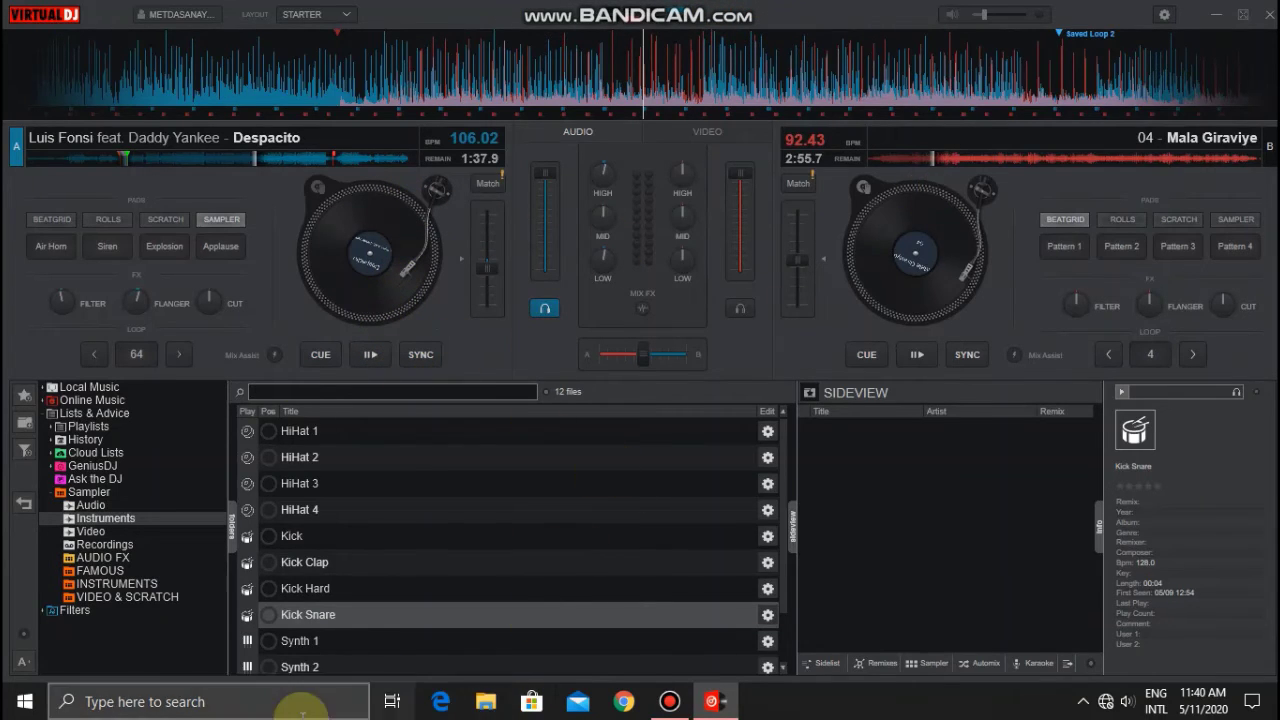
key(super+e)
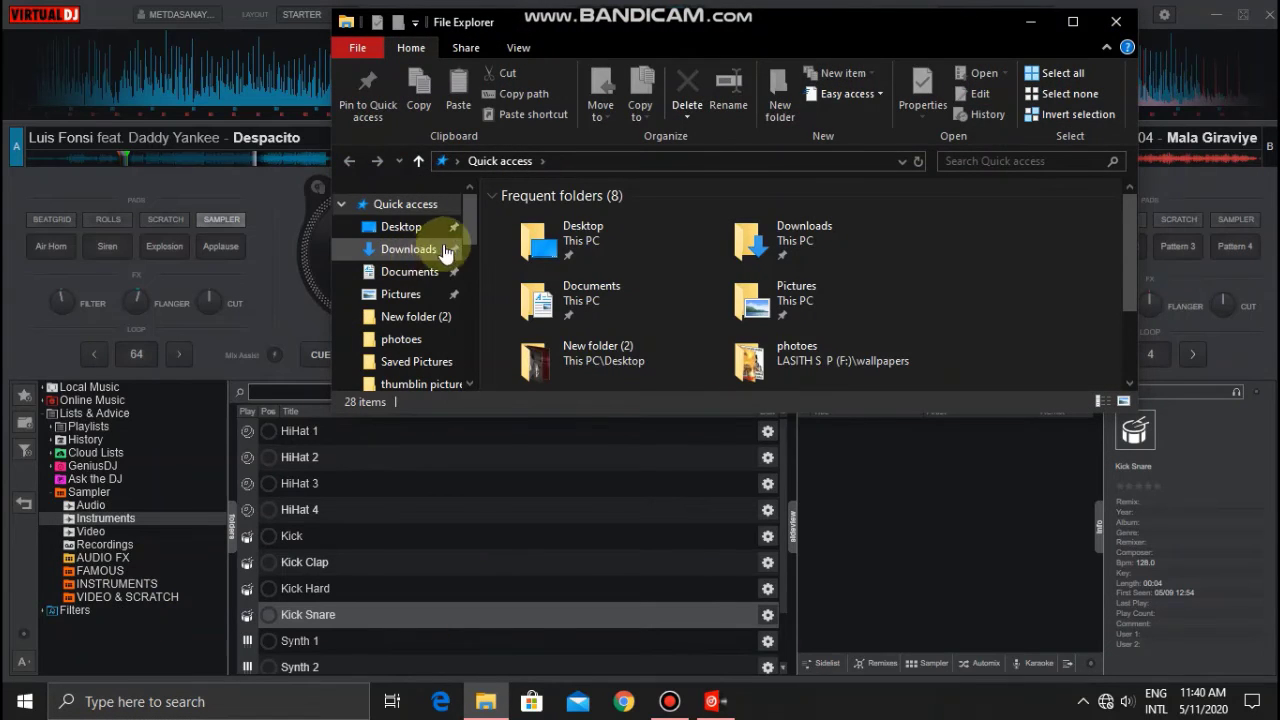
drag(474, 228, 476, 294)
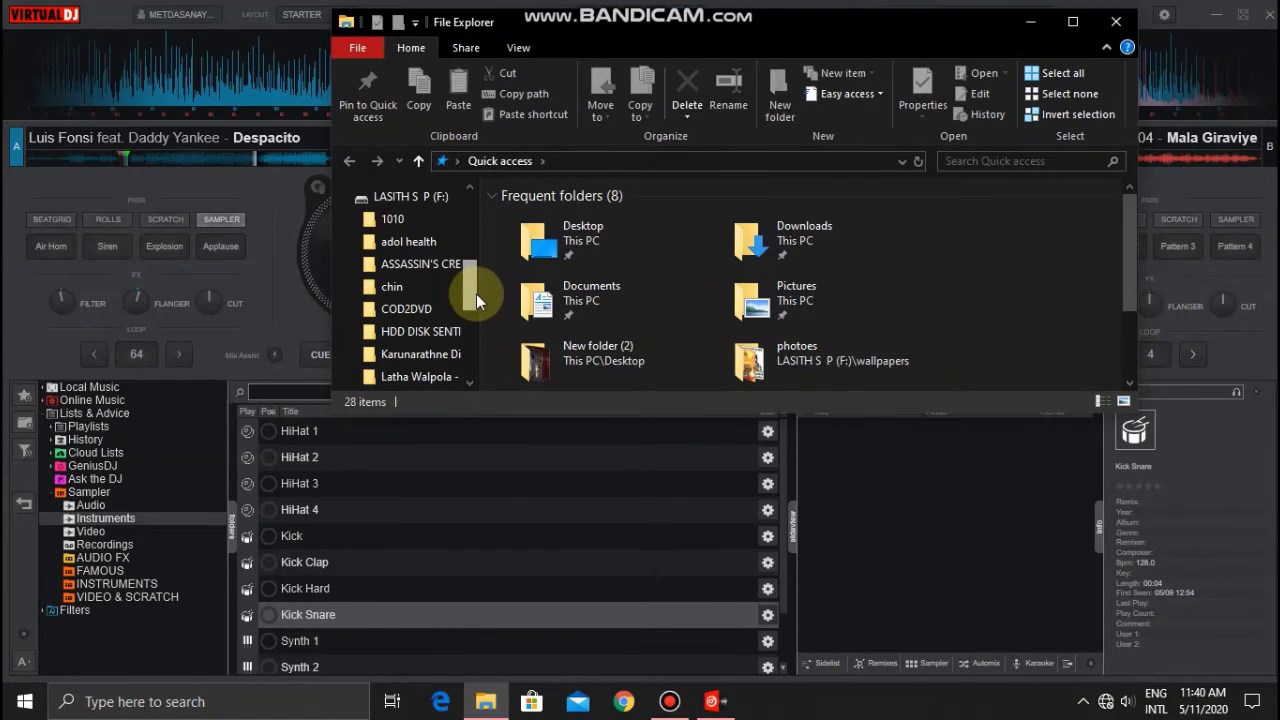
click(441, 197)
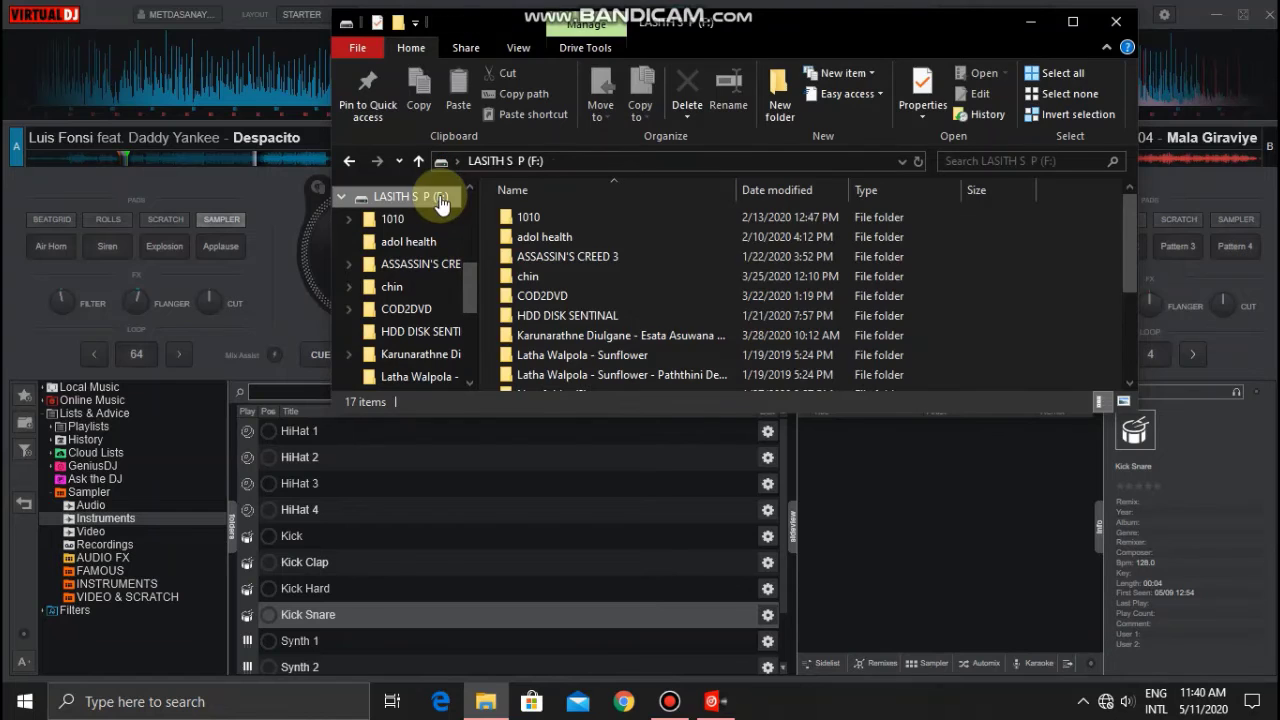
scroll(1000, 278, down, 3)
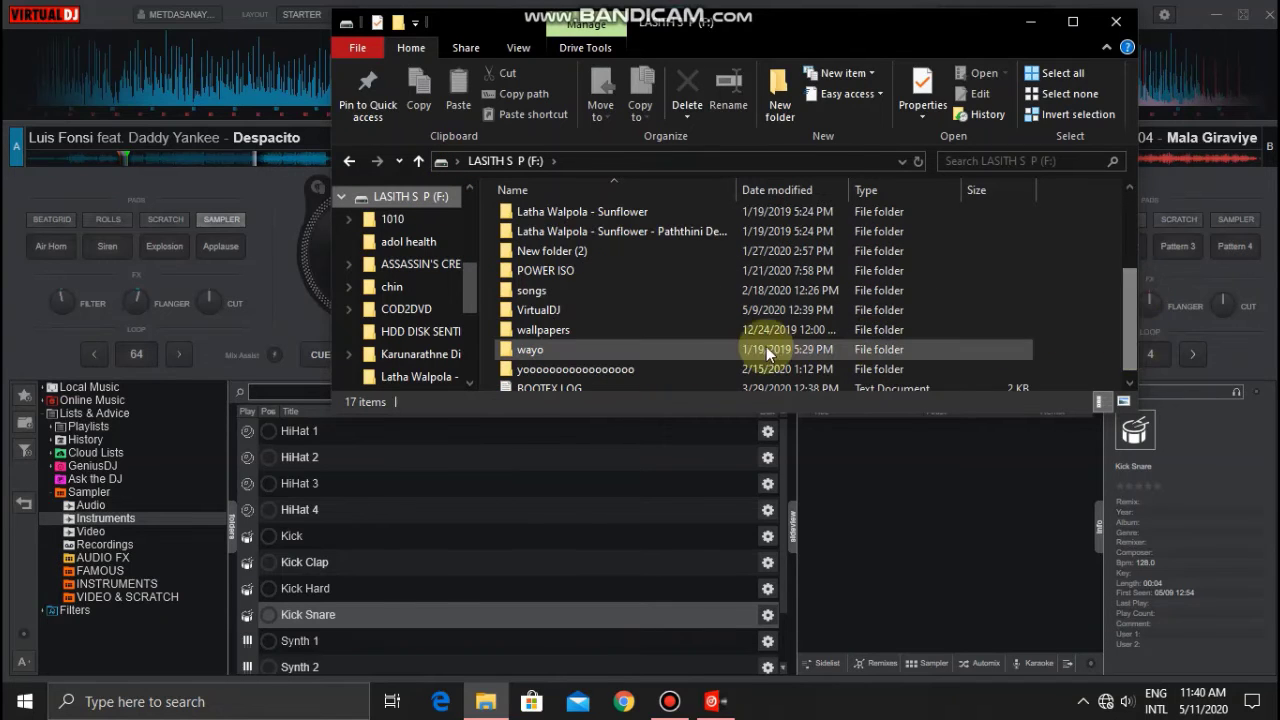
double_click(750, 366)
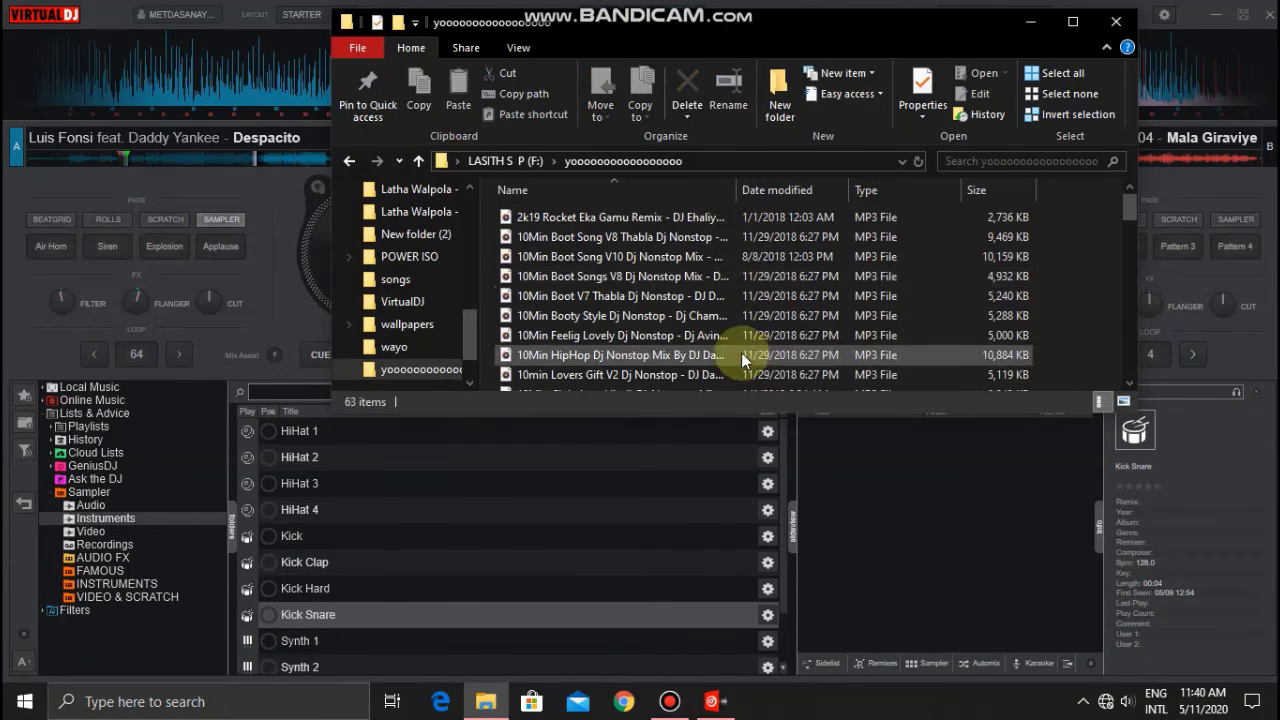
Step: Load the I Am a Rider Remix (Bass Boosted) MP3 from the folder onto deck B and close File Explorer
drag(1124, 202, 1131, 273)
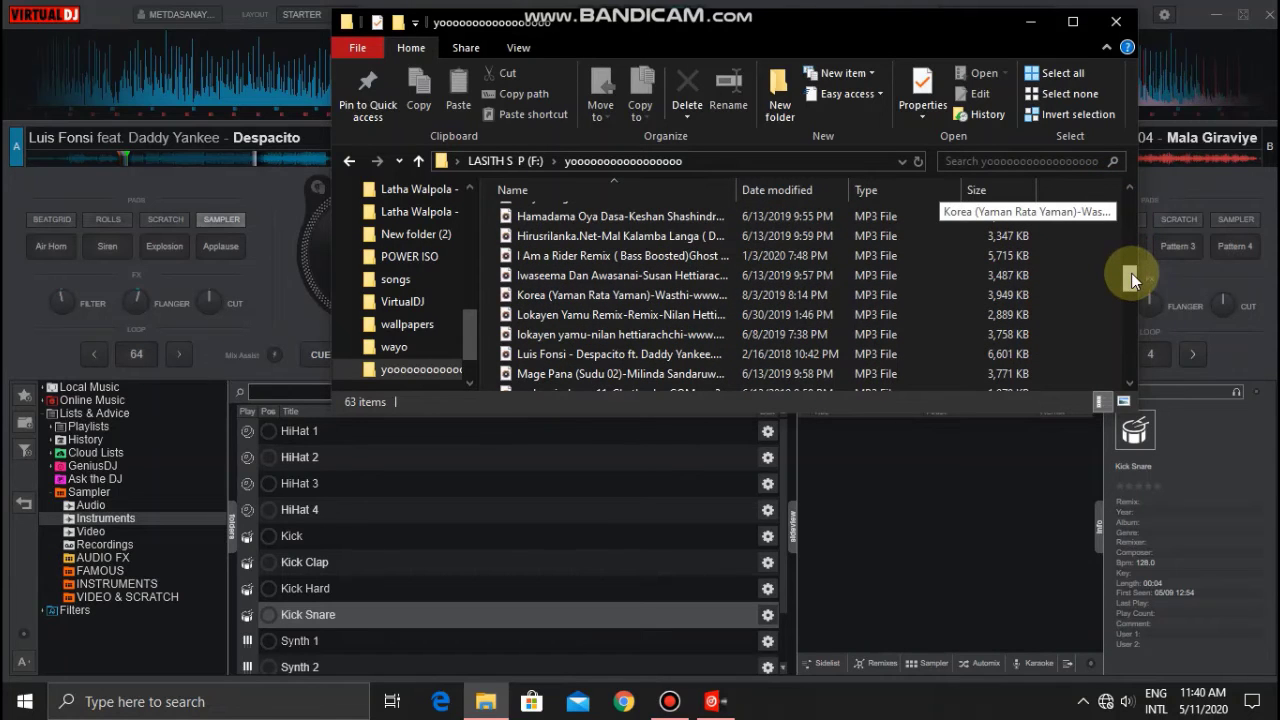
click(943, 256)
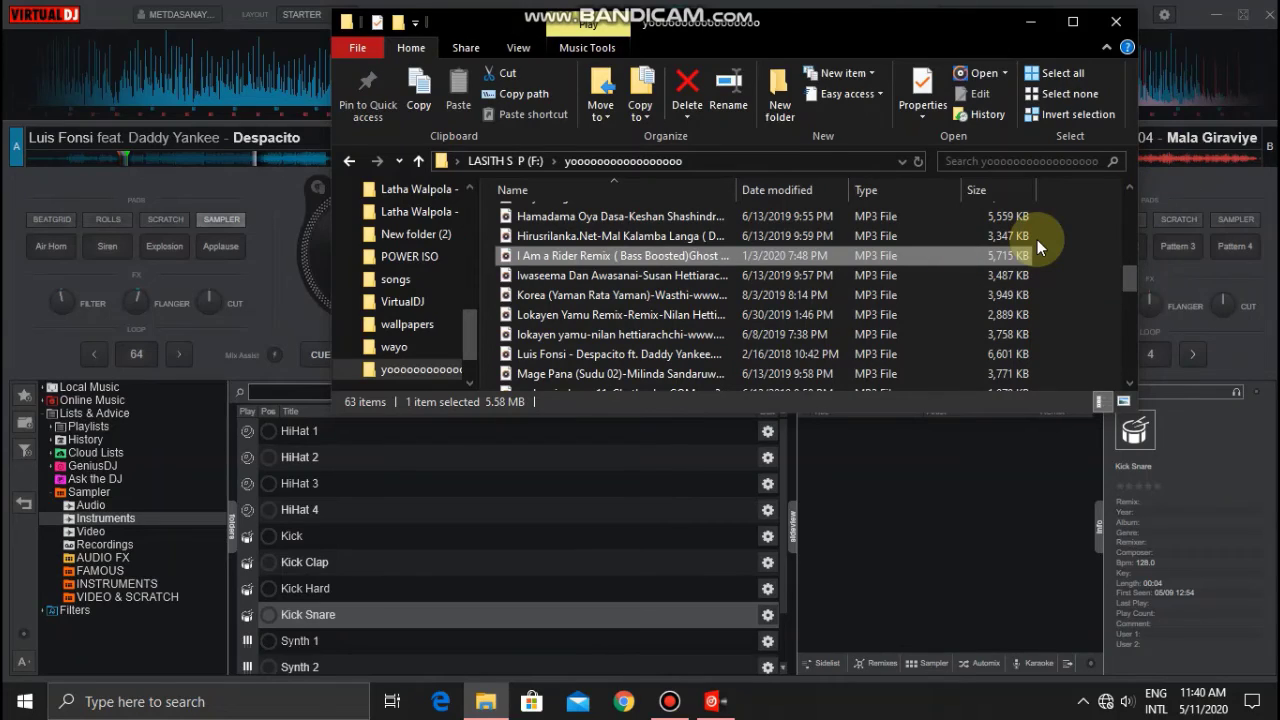
key(Return)
click(1252, 12)
drag(642, 255, 1181, 148)
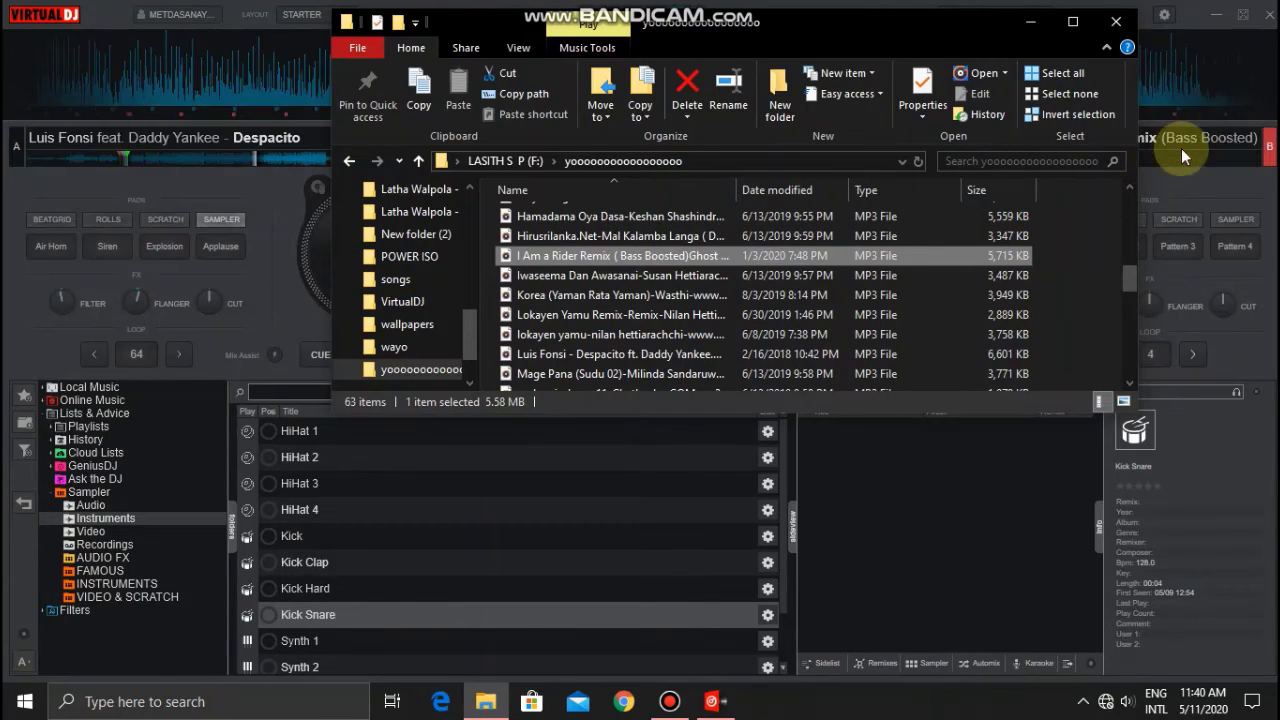
click(1112, 22)
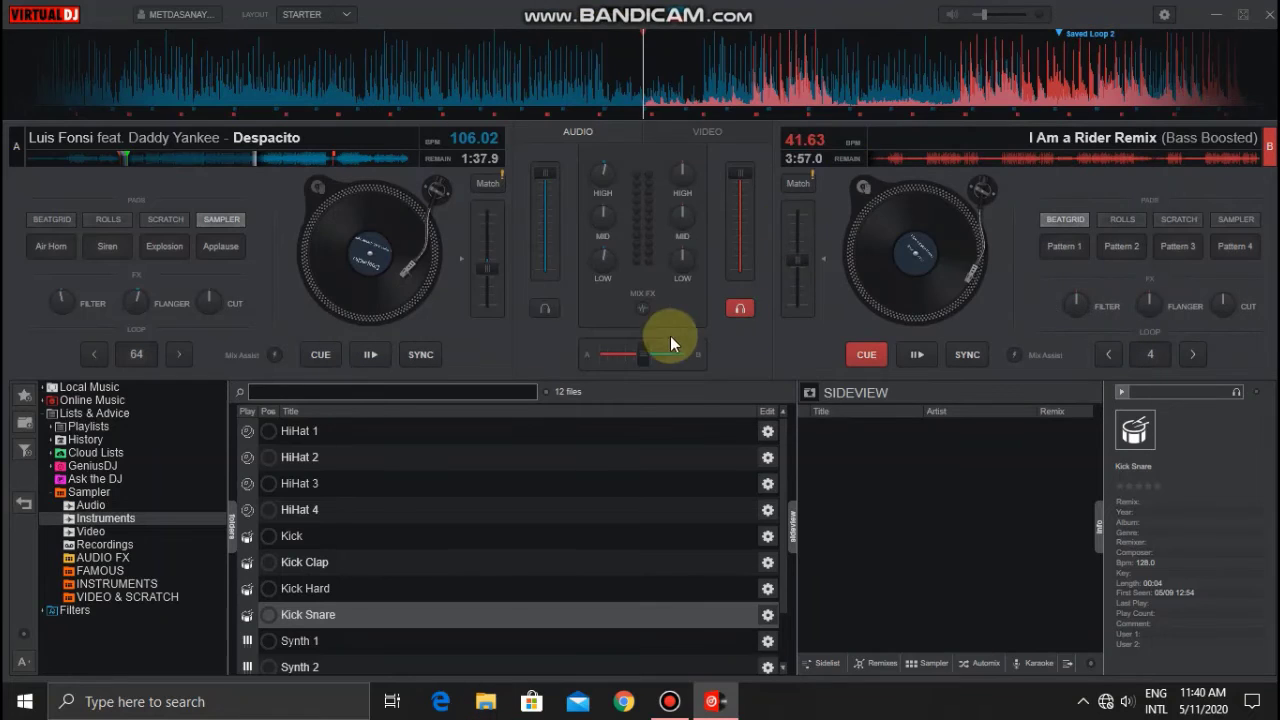
Step: Resume Despacito on deck A and pull deck B's waveform back to before the start of I Am a Rider Remix
click(372, 354)
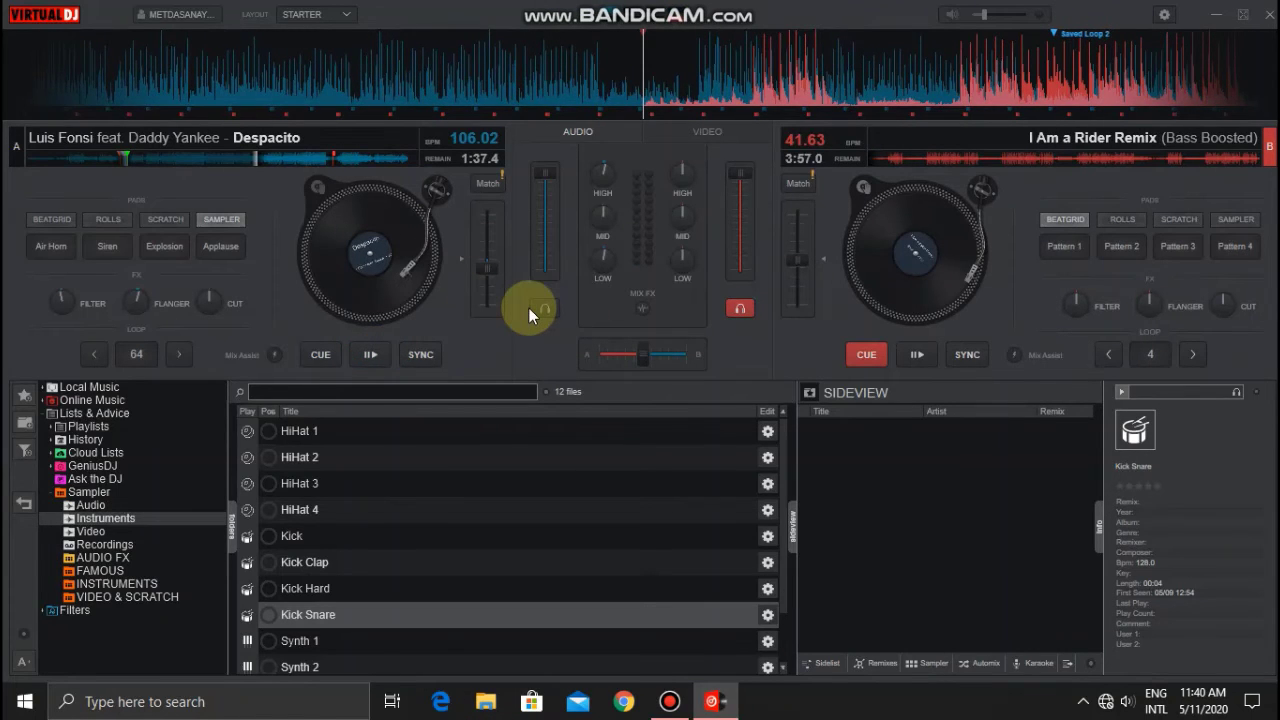
click(379, 363)
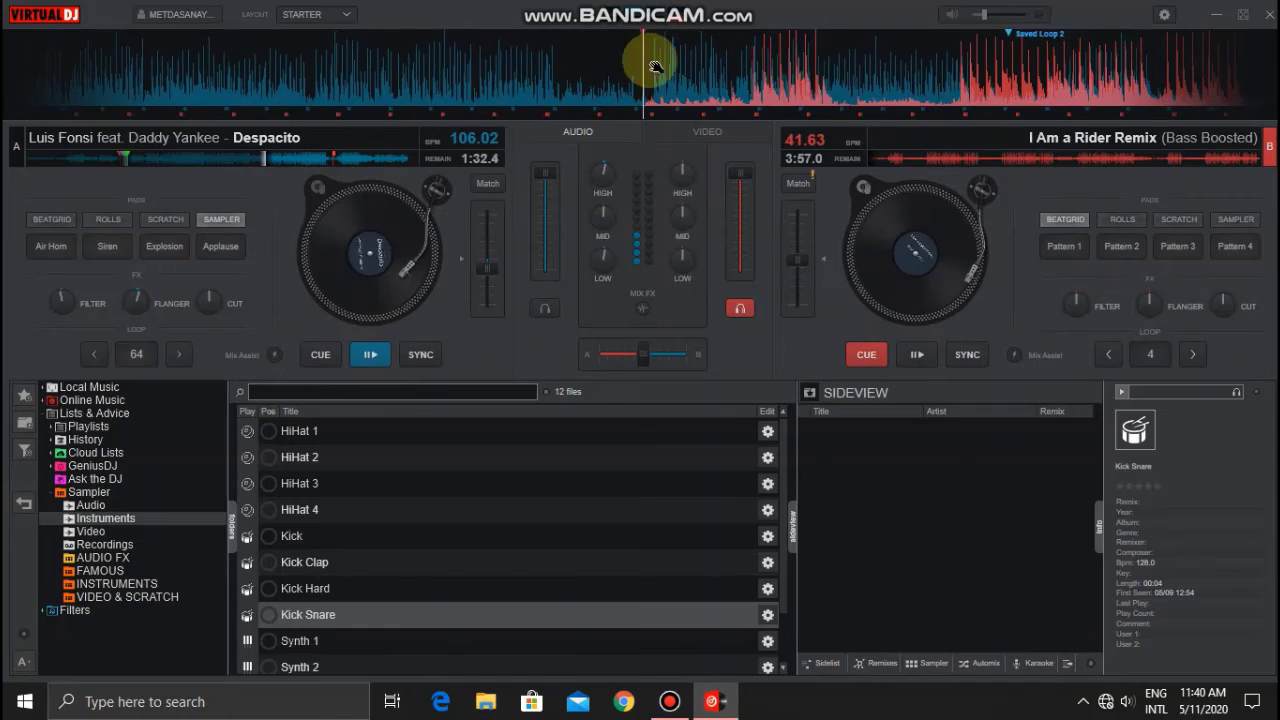
drag(673, 66, 820, 91)
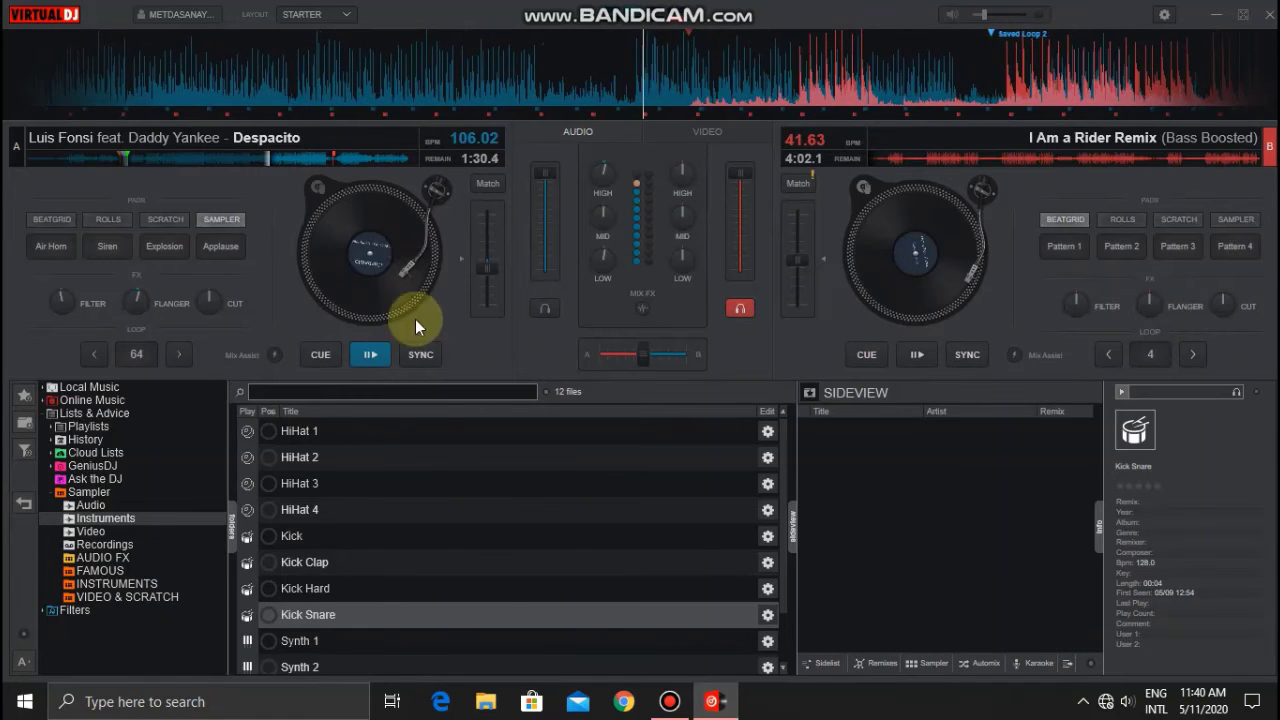
Step: Sync Despacito to deck B's tempo and rewind it to the very beginning
click(405, 350)
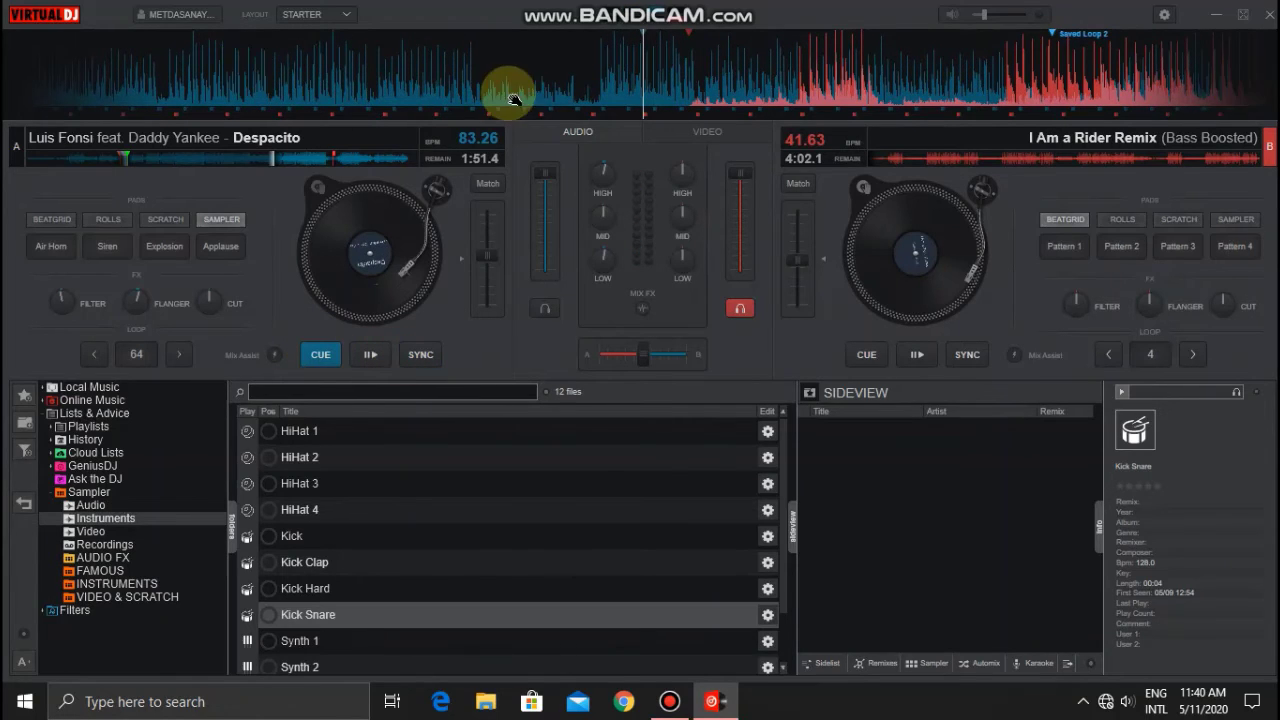
drag(274, 157, 22, 172)
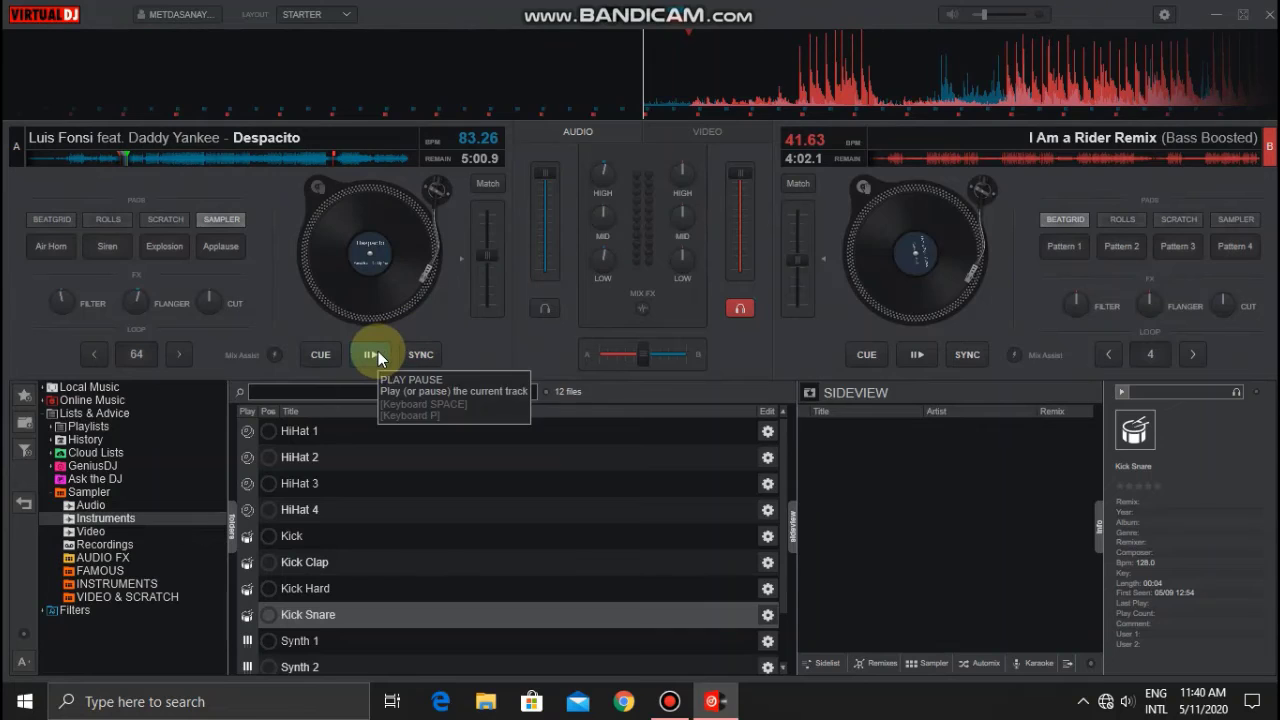
Step: Browse the sampler's Audio, Instruments and Video folders and play the 321 sample
click(90, 505)
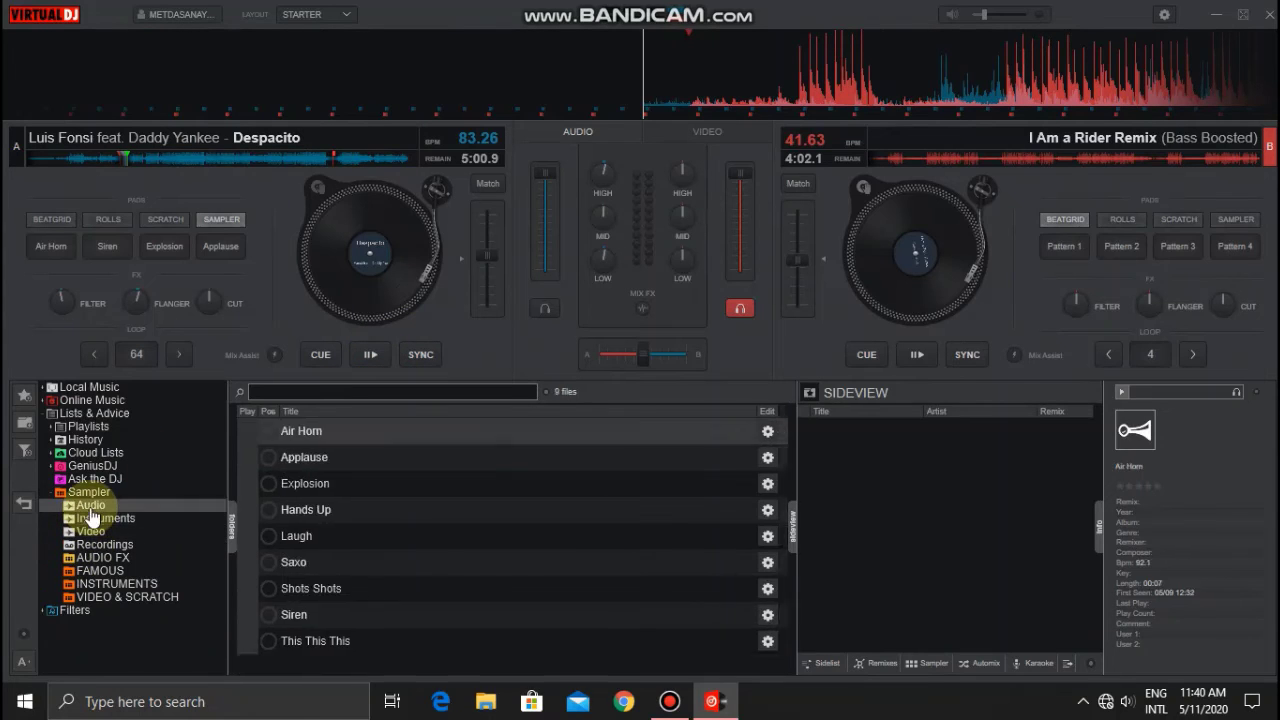
click(92, 519)
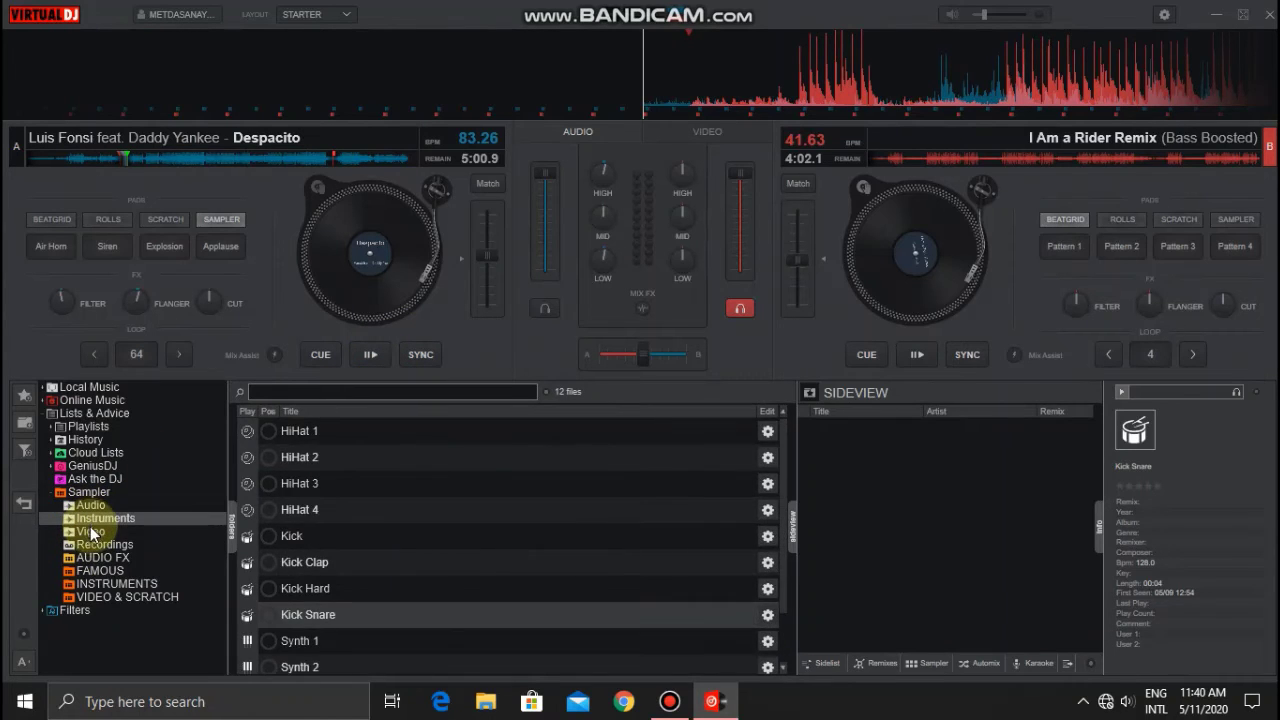
click(92, 532)
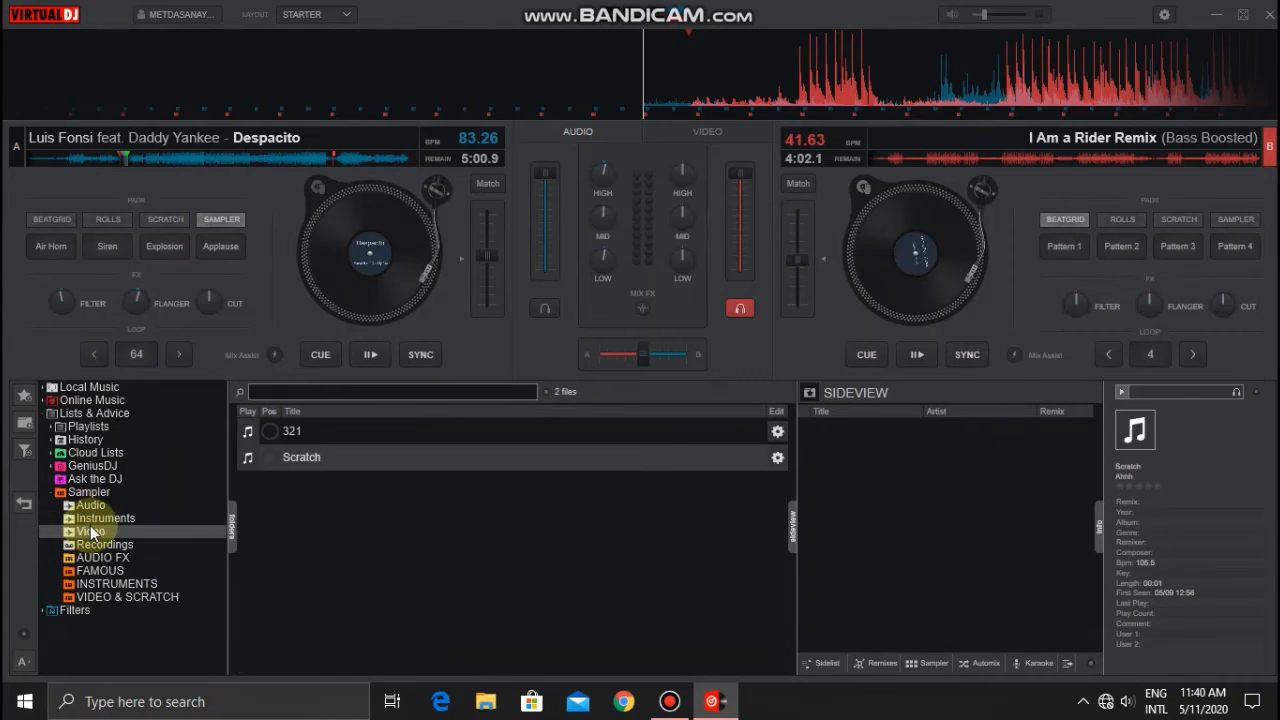
click(268, 430)
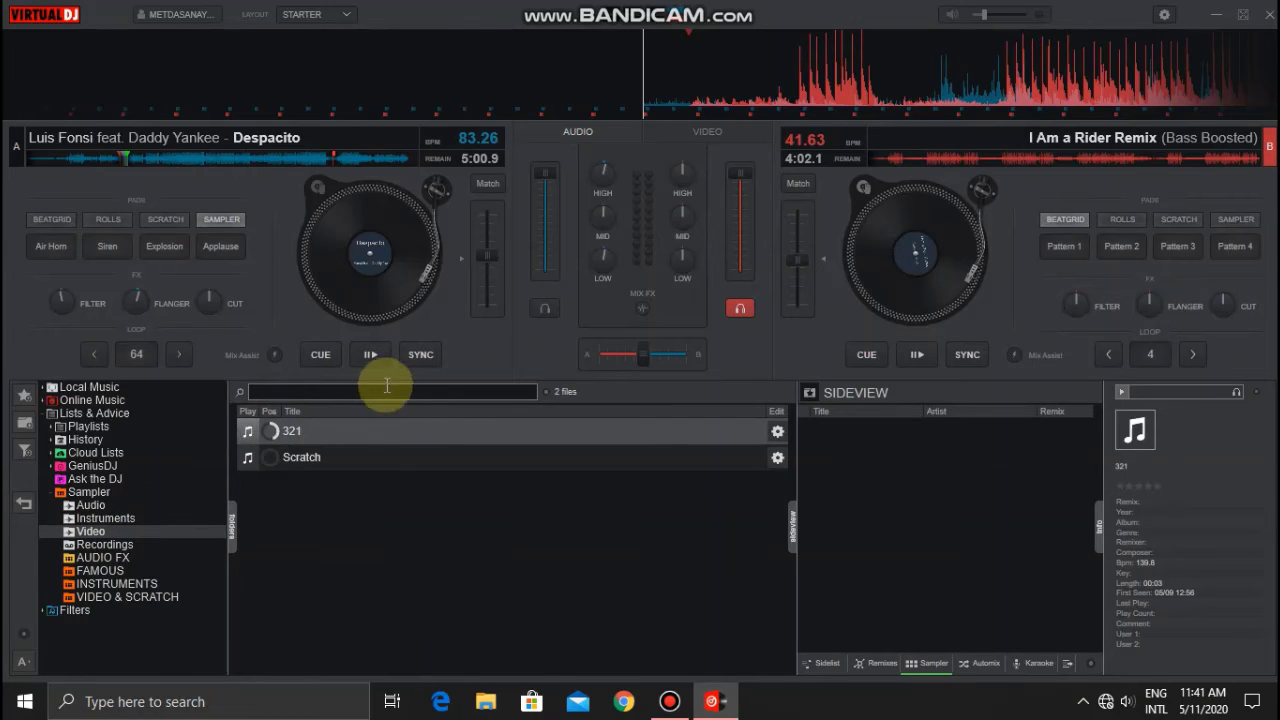
Step: Play Despacito from the start with its tempo raised to about 109 BPM, and show the sampler's Instruments folder
click(371, 355)
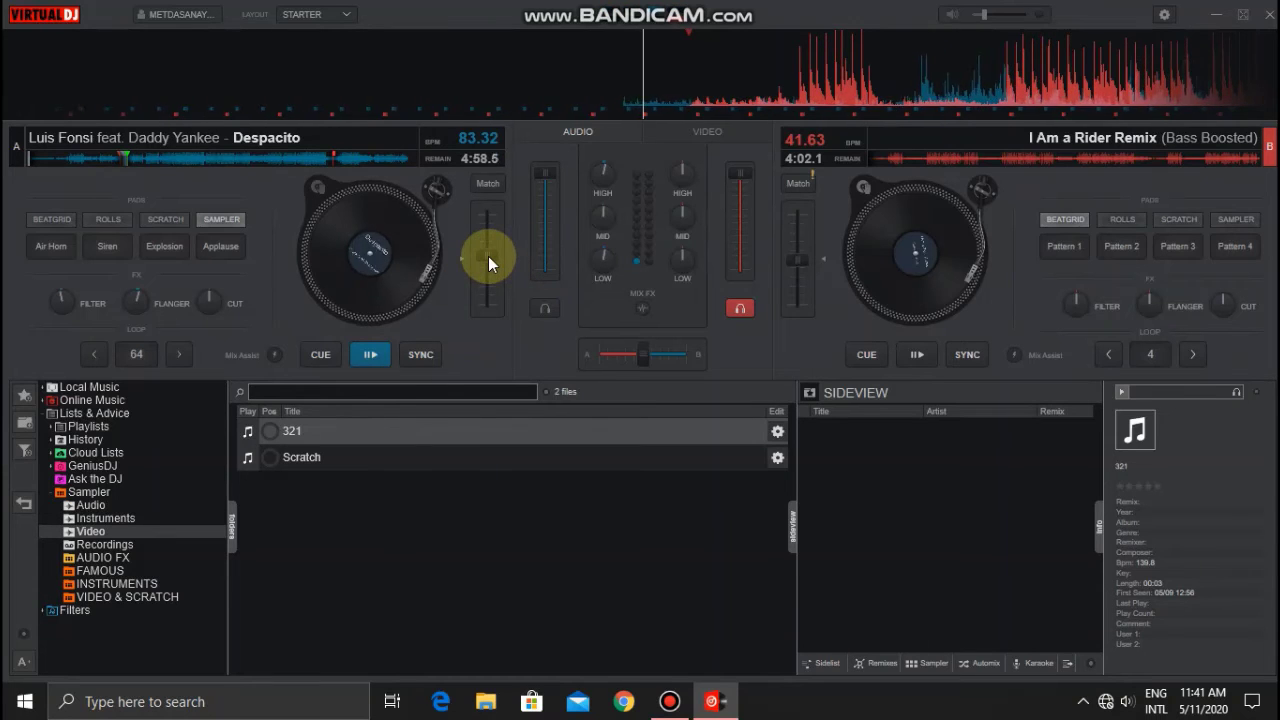
drag(488, 256, 489, 269)
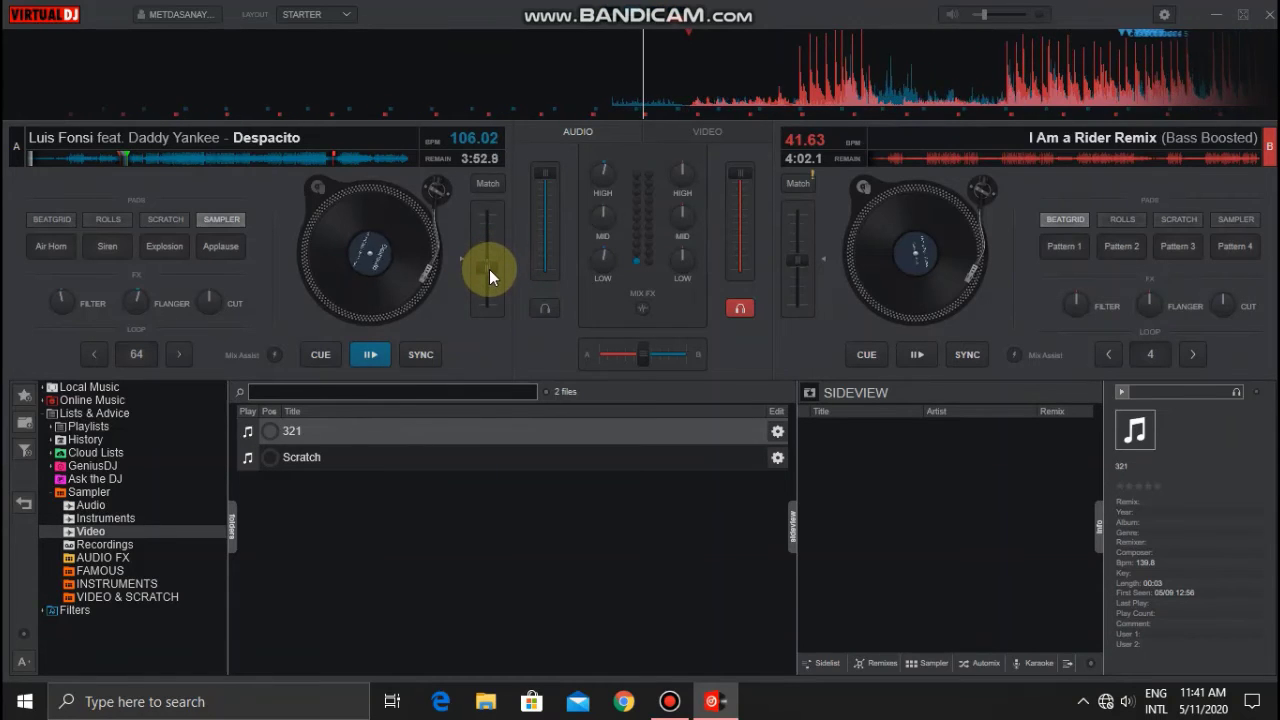
click(81, 519)
Step: Try the Flanger and Beatgrid Pattern 4 on deck A, ending with the deck's pads in Scratch mode
click(56, 221)
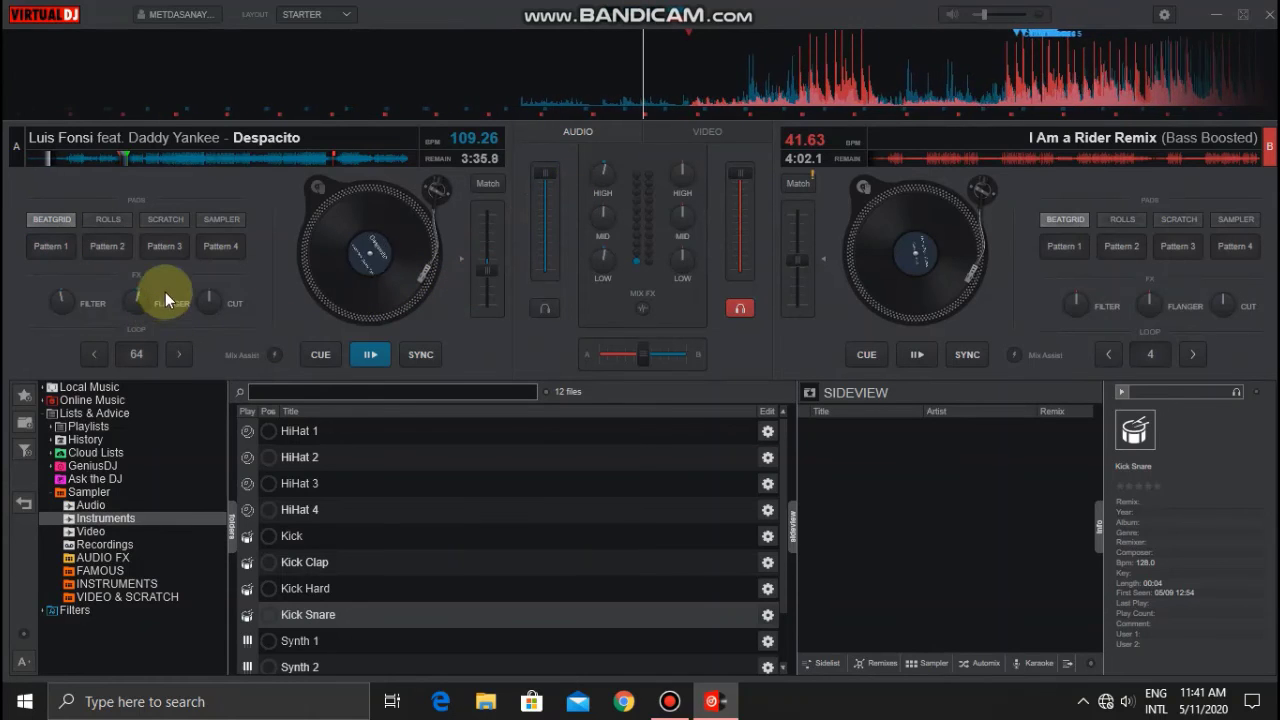
drag(123, 305, 87, 299)
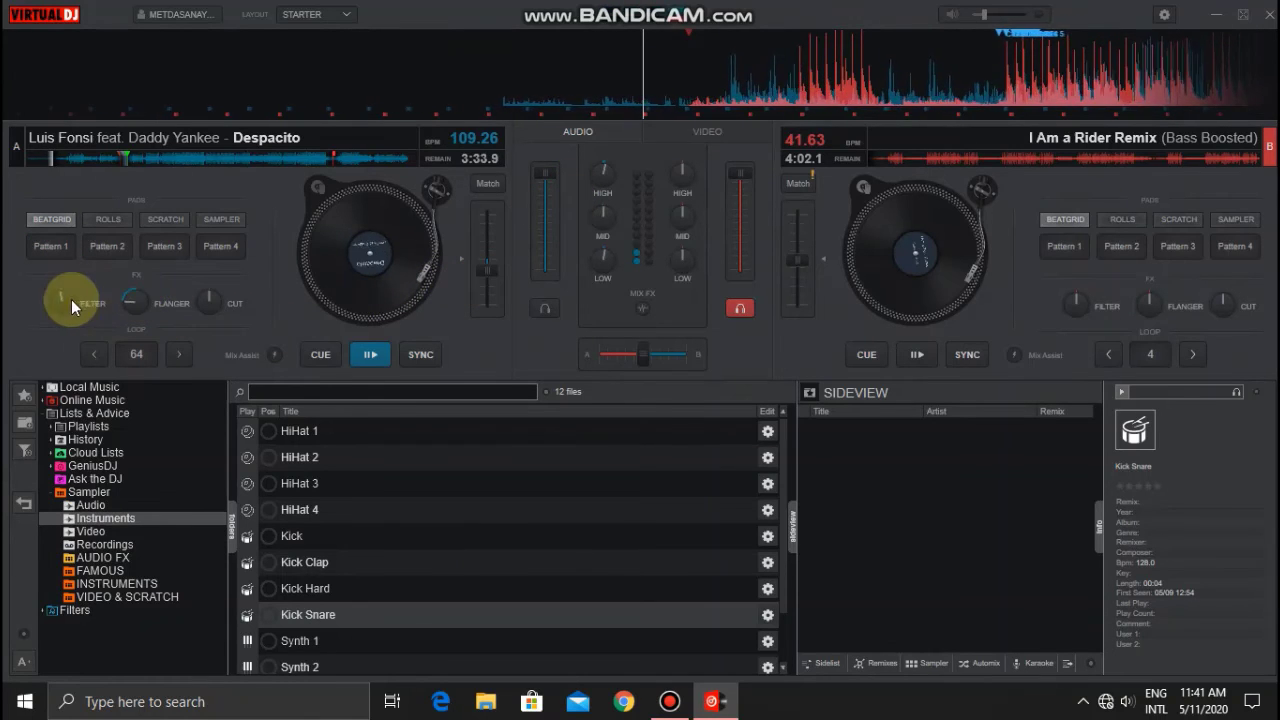
click(228, 243)
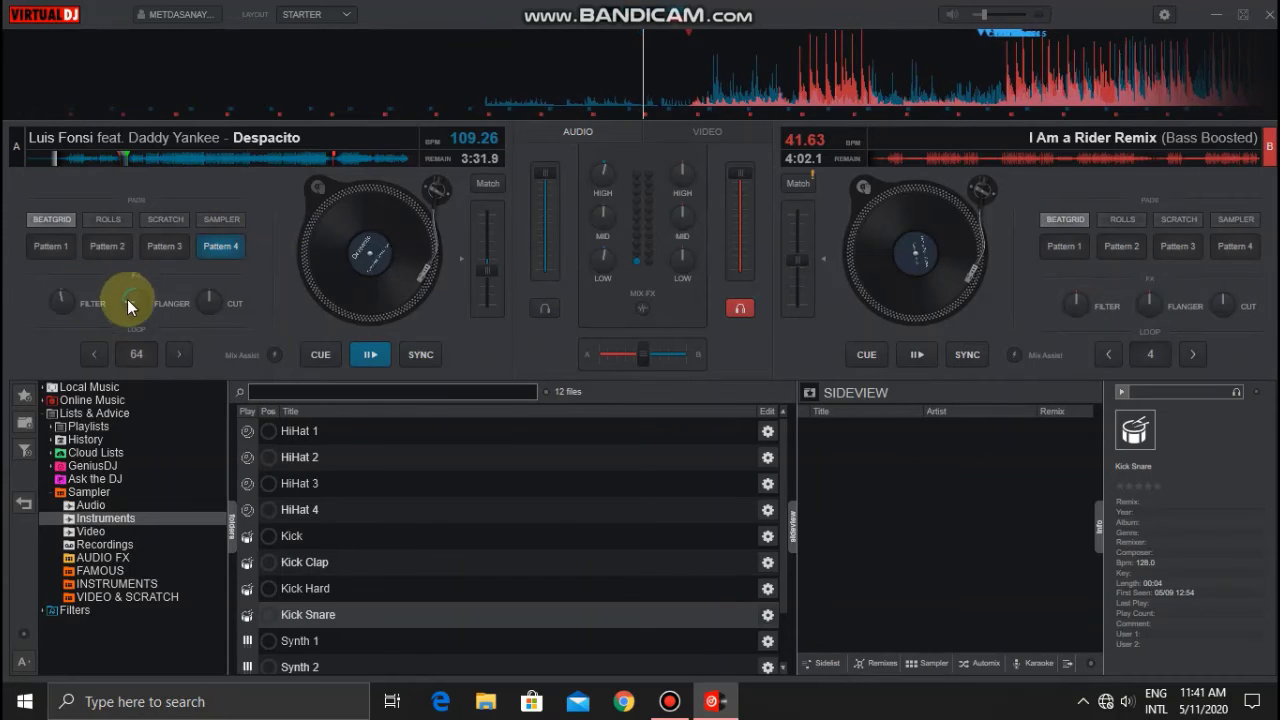
click(236, 246)
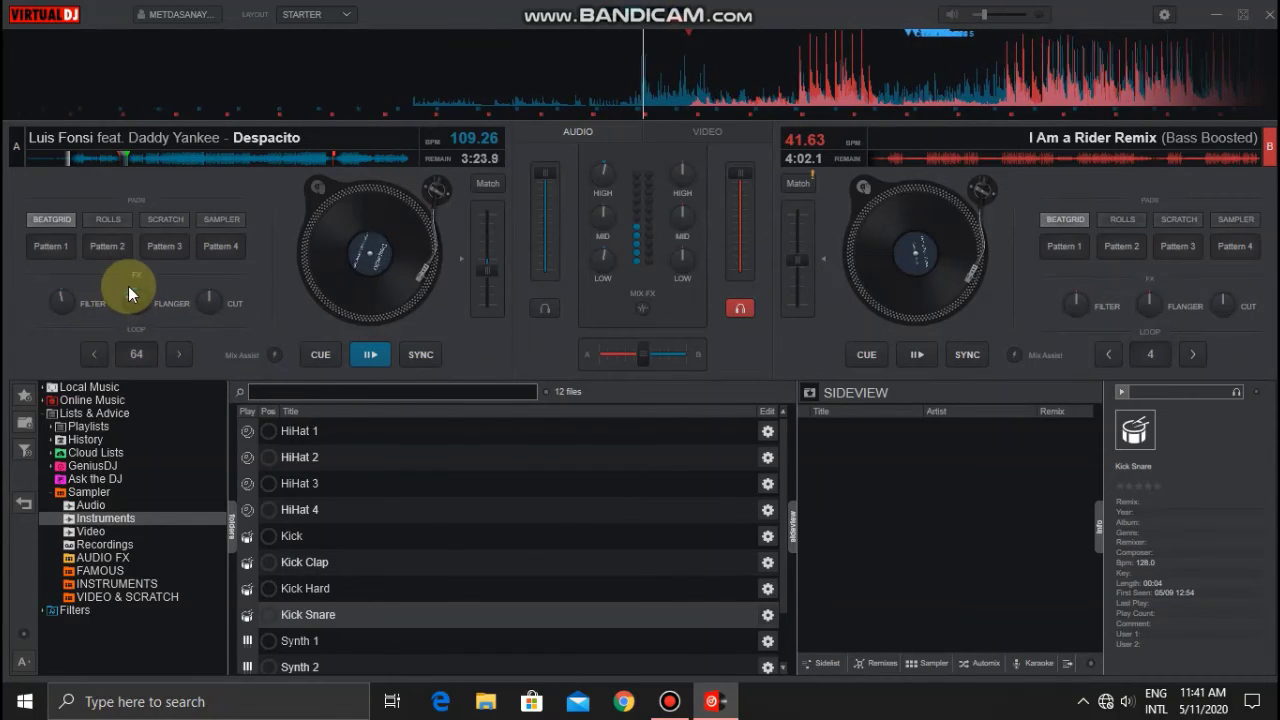
click(162, 220)
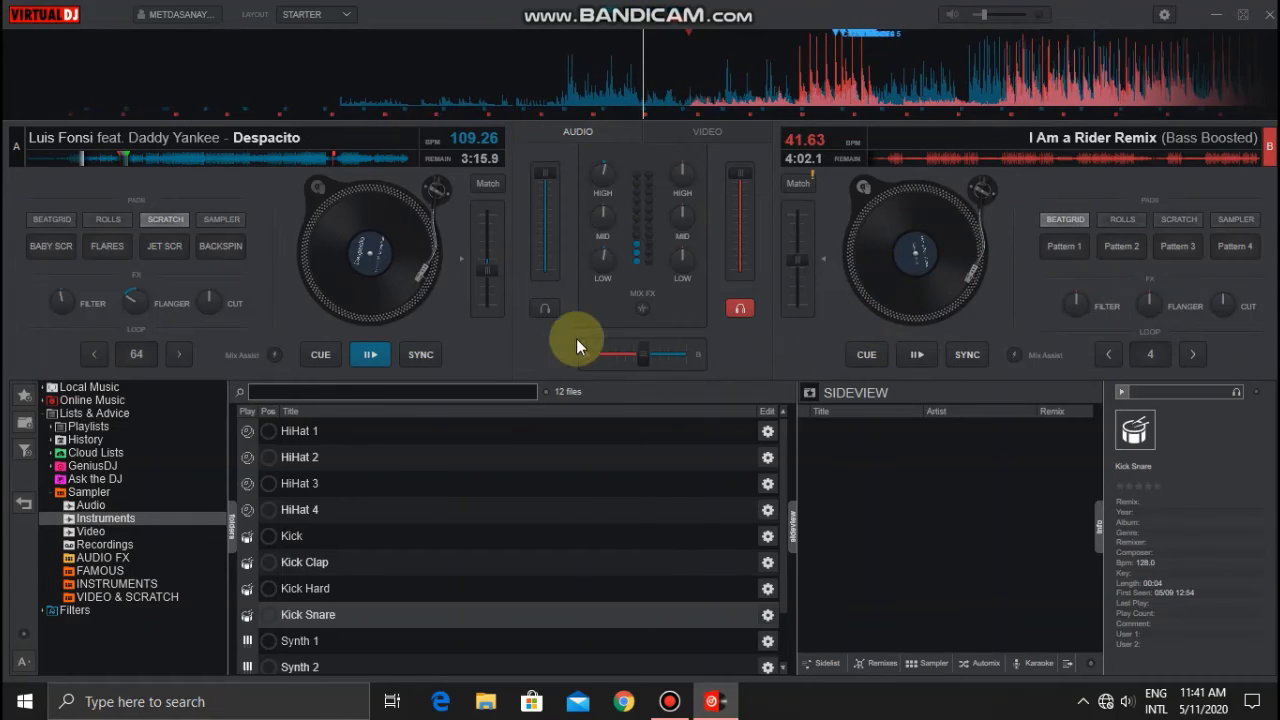
Step: Set the crossfader fully to deck A, start I Am a Rider Remix on deck B and crossfade fully to deck B
drag(648, 354, 514, 357)
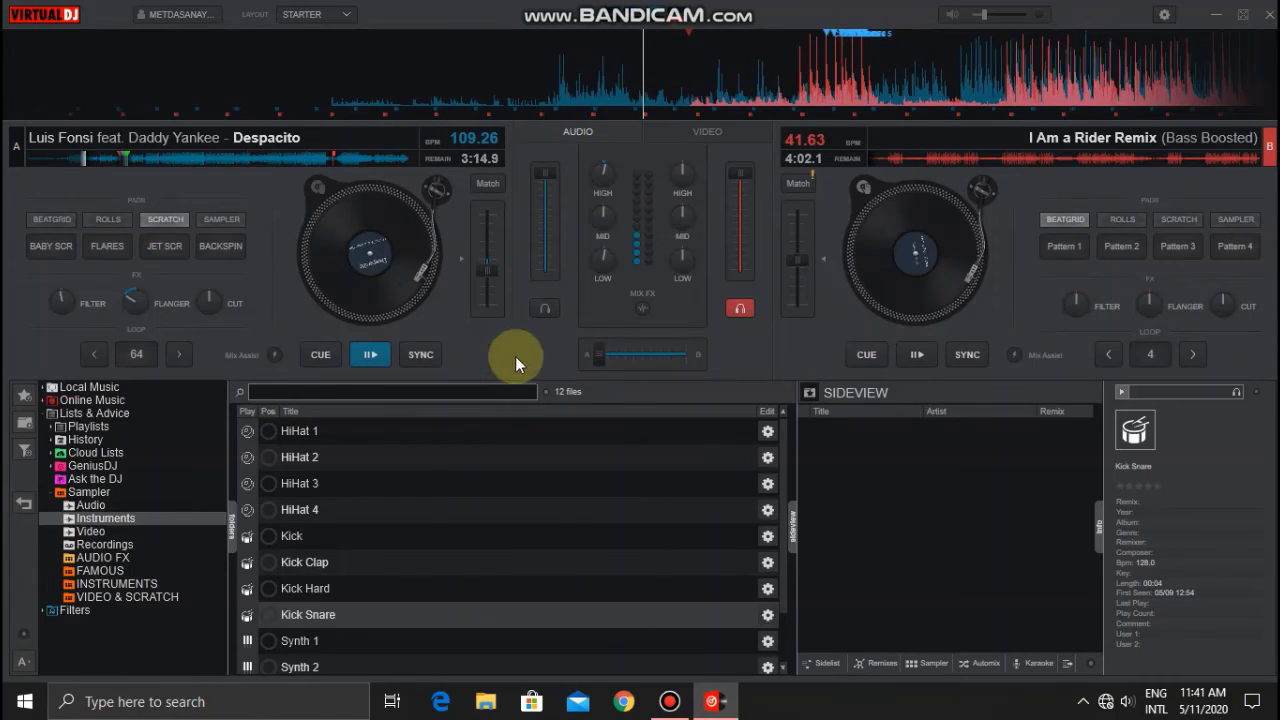
click(918, 354)
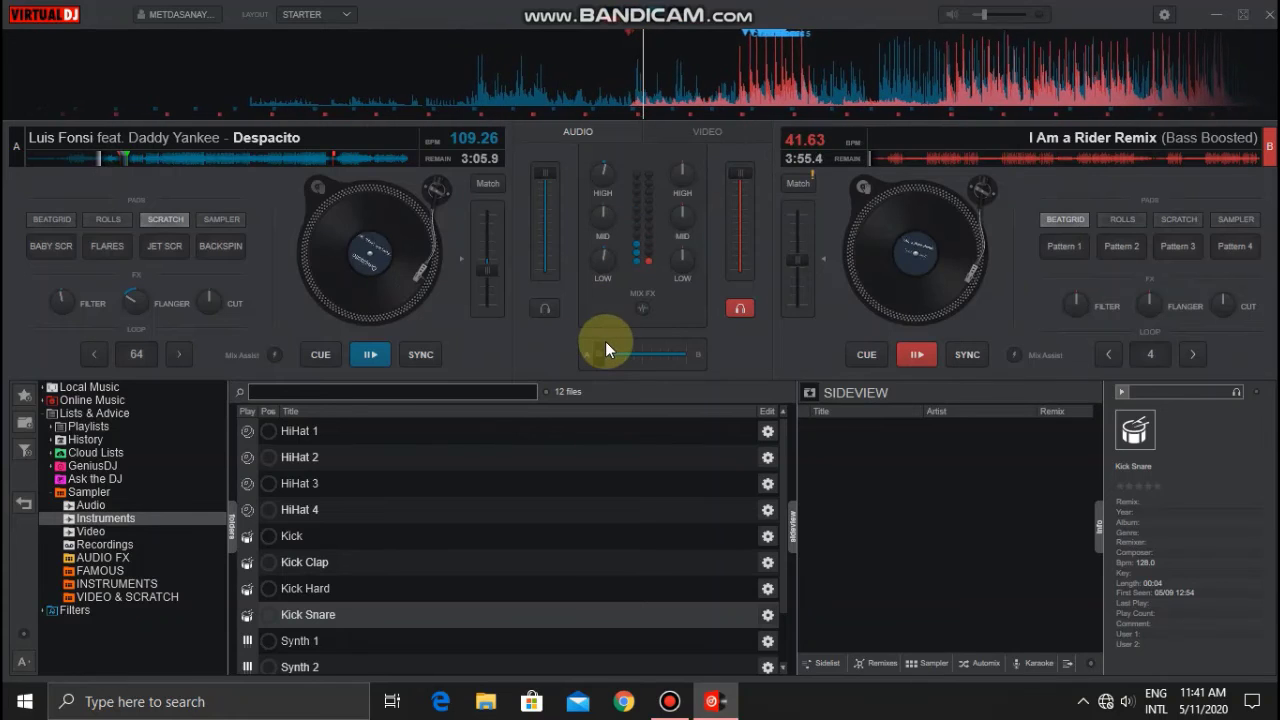
drag(601, 345, 721, 352)
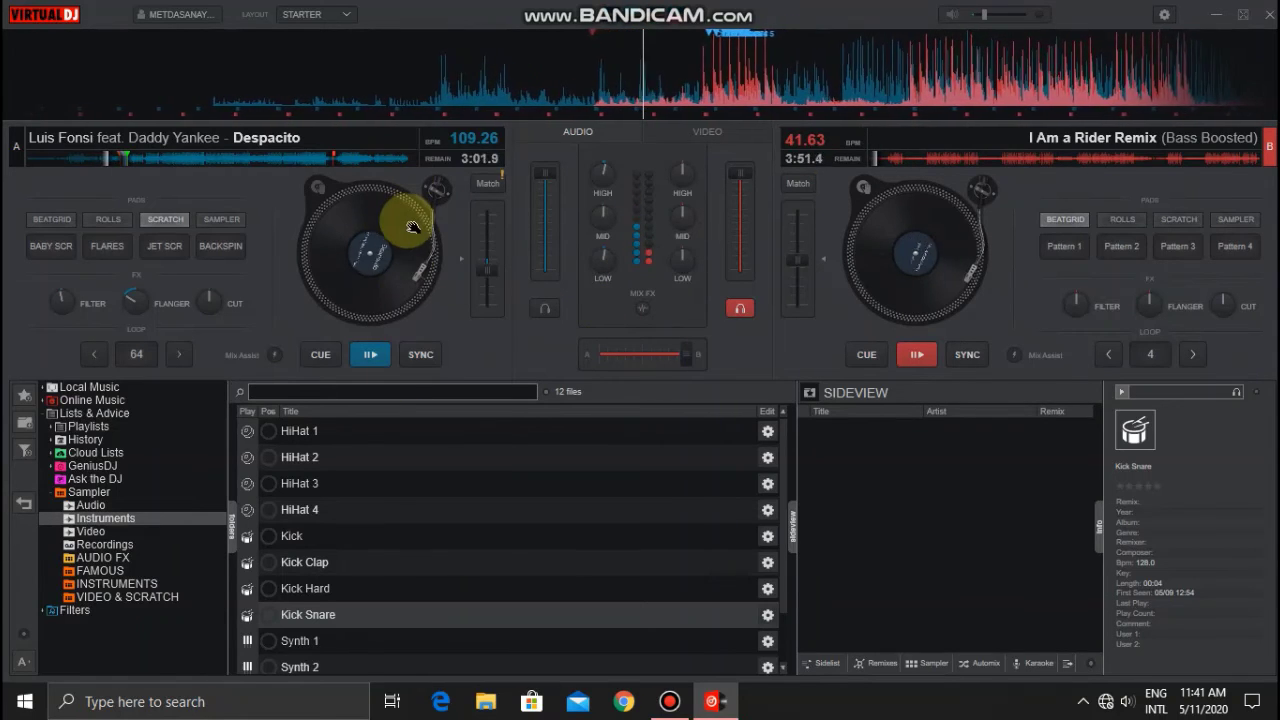
Step: With Despacito paused, raise I Am a Rider Remix to about 54.92 BPM and play the HiHat 2 and HiHat 1 samples
click(371, 354)
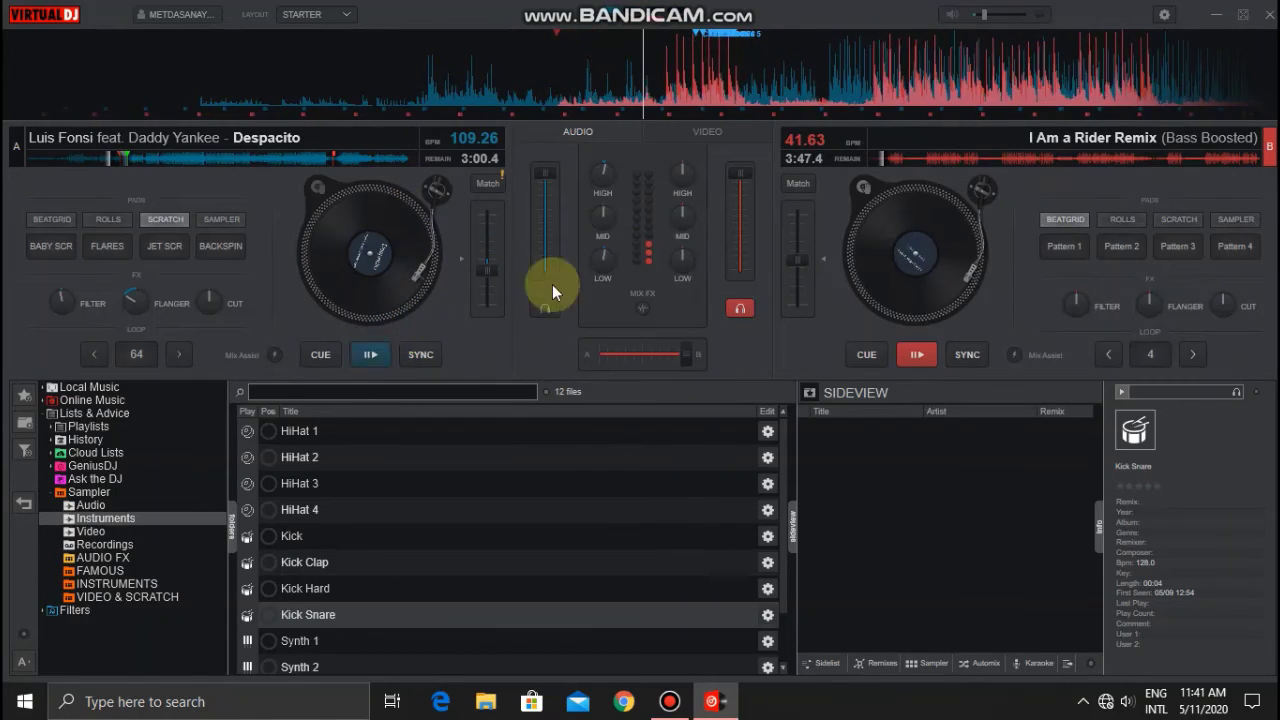
drag(791, 249, 801, 272)
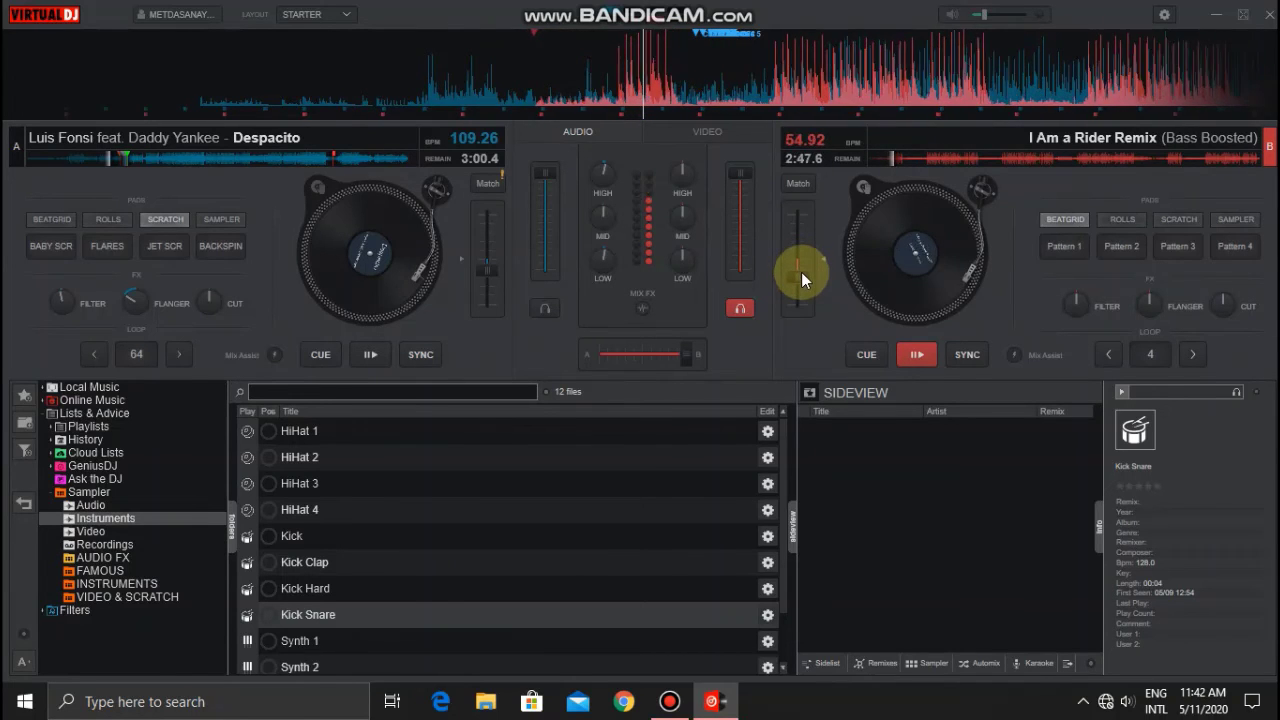
click(269, 460)
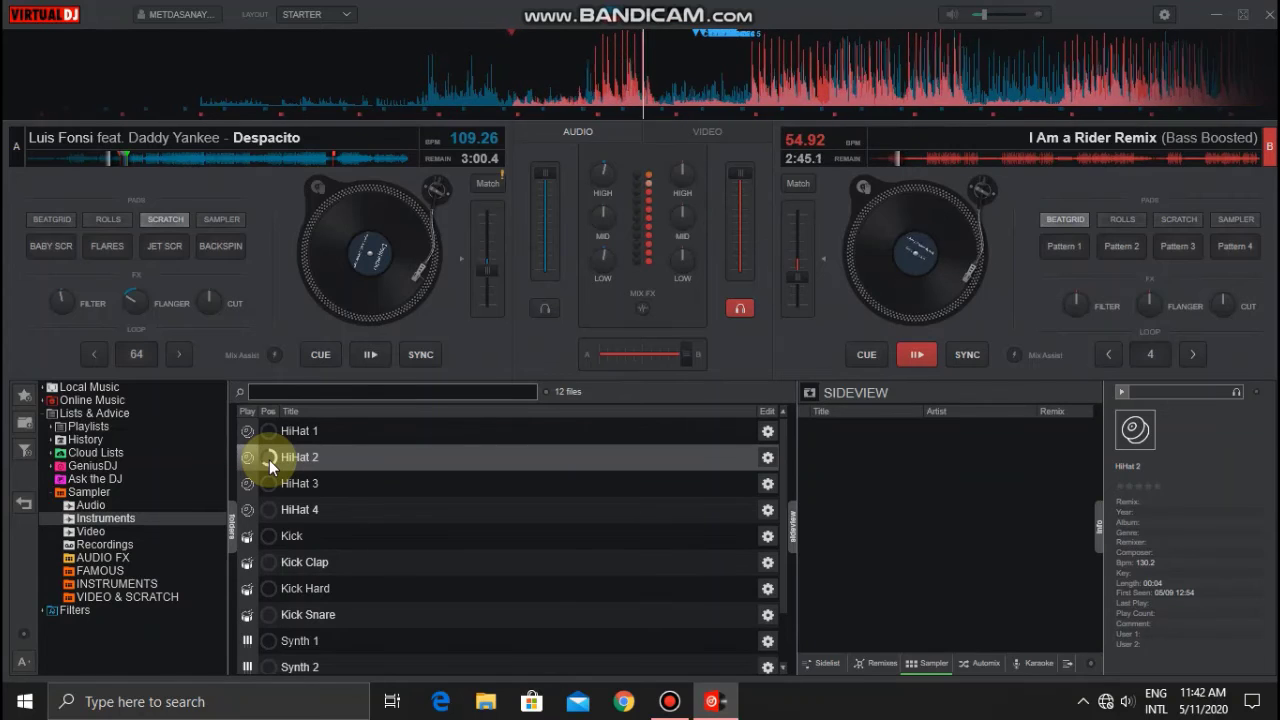
click(268, 430)
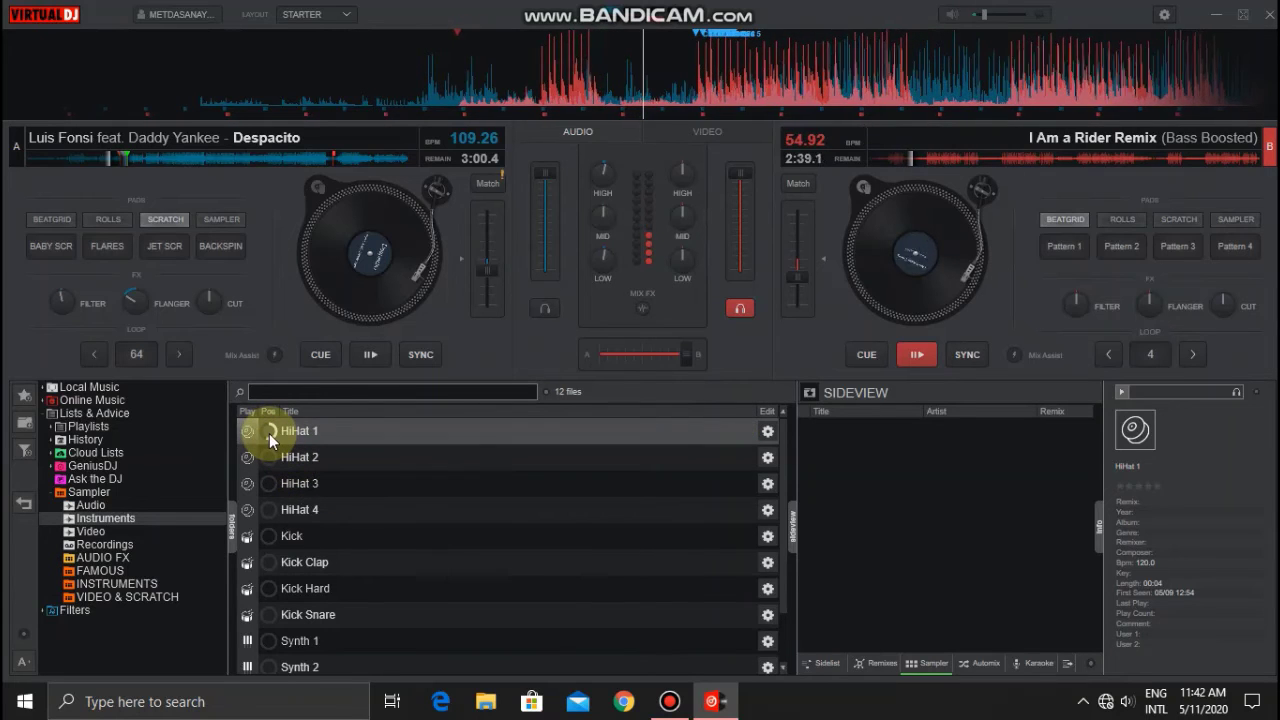
Step: Try deck B's Beatgrid Pattern 2, Rolls and Scratch pads, and set its EQ with High lowered and Mid and Low raised
click(1120, 250)
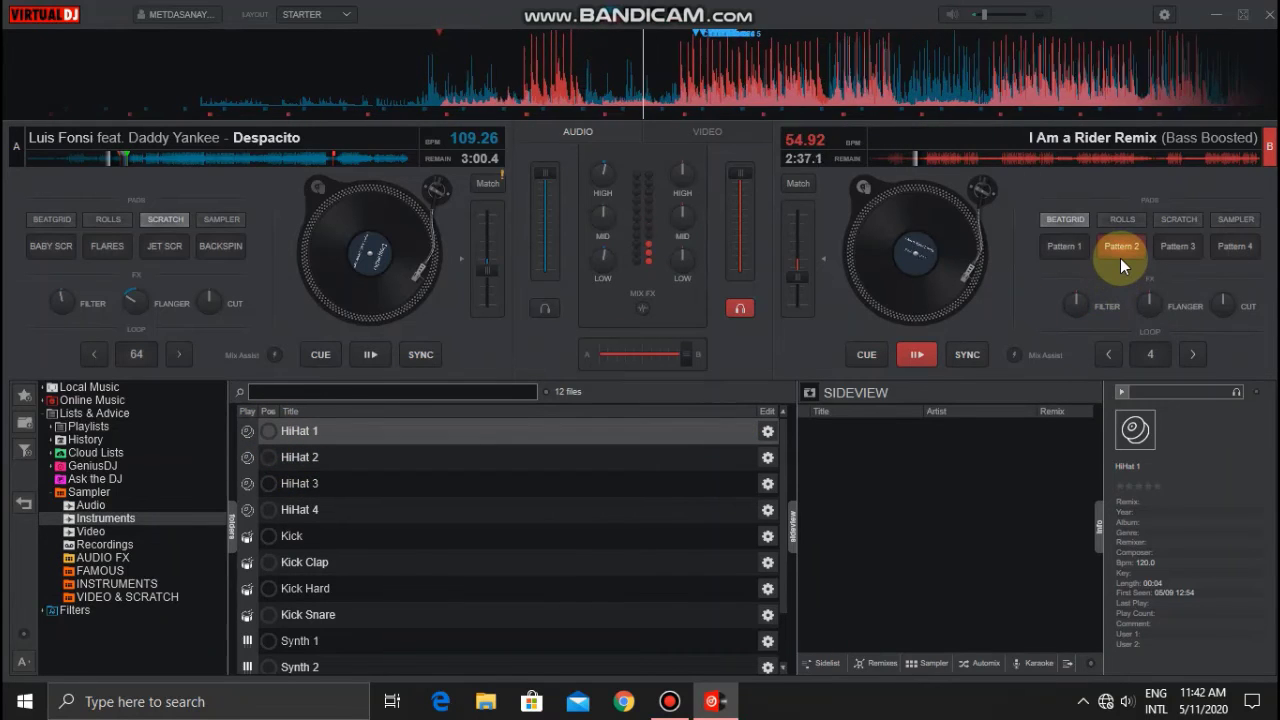
click(1070, 250)
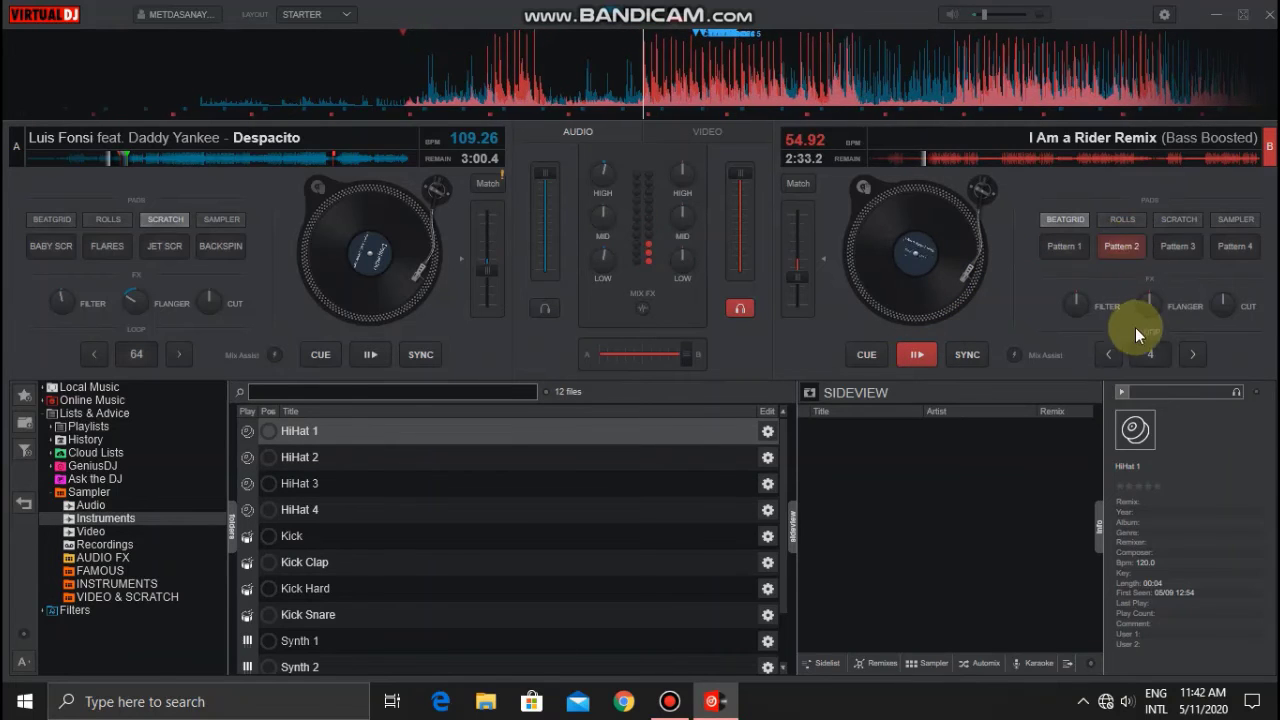
click(1124, 218)
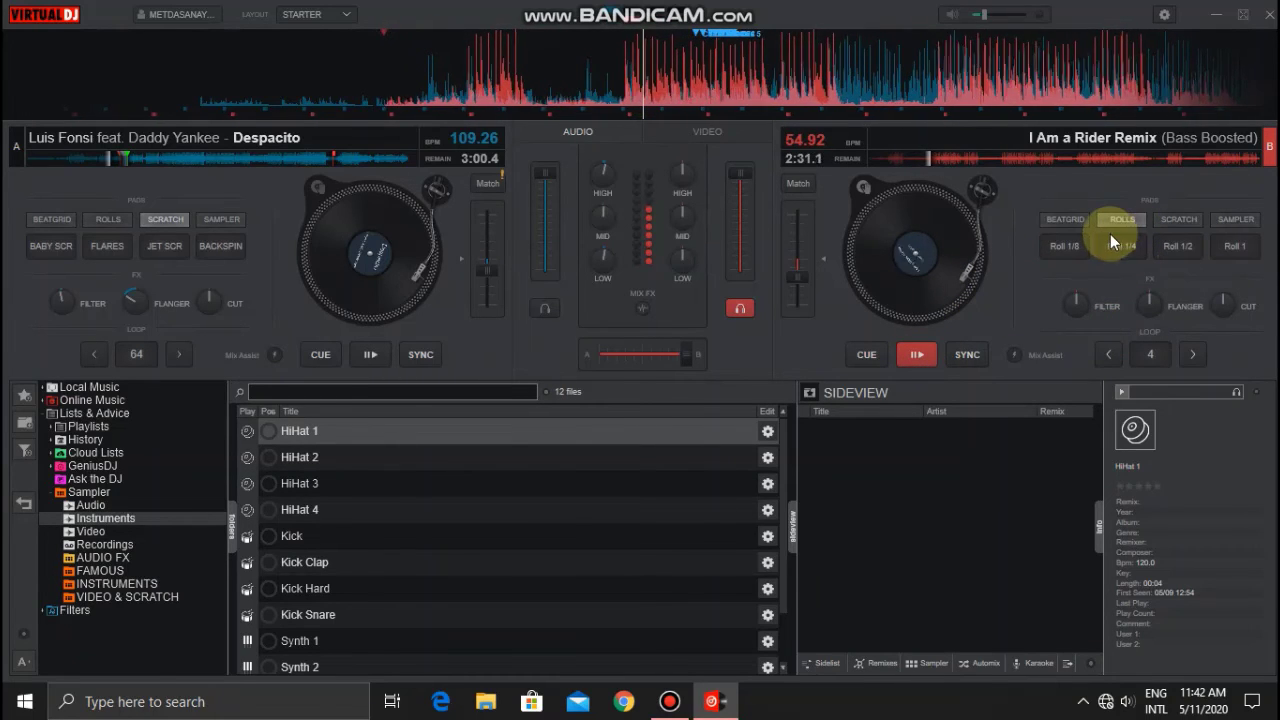
click(1187, 219)
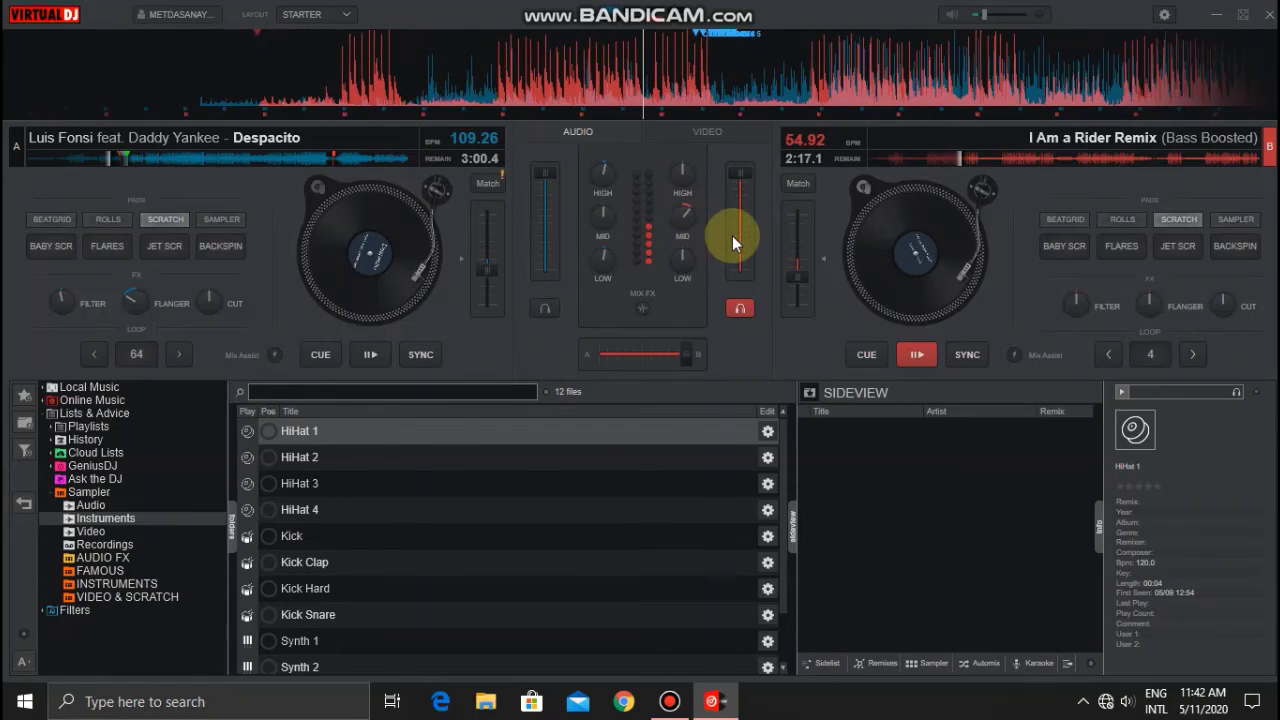
drag(683, 212, 669, 252)
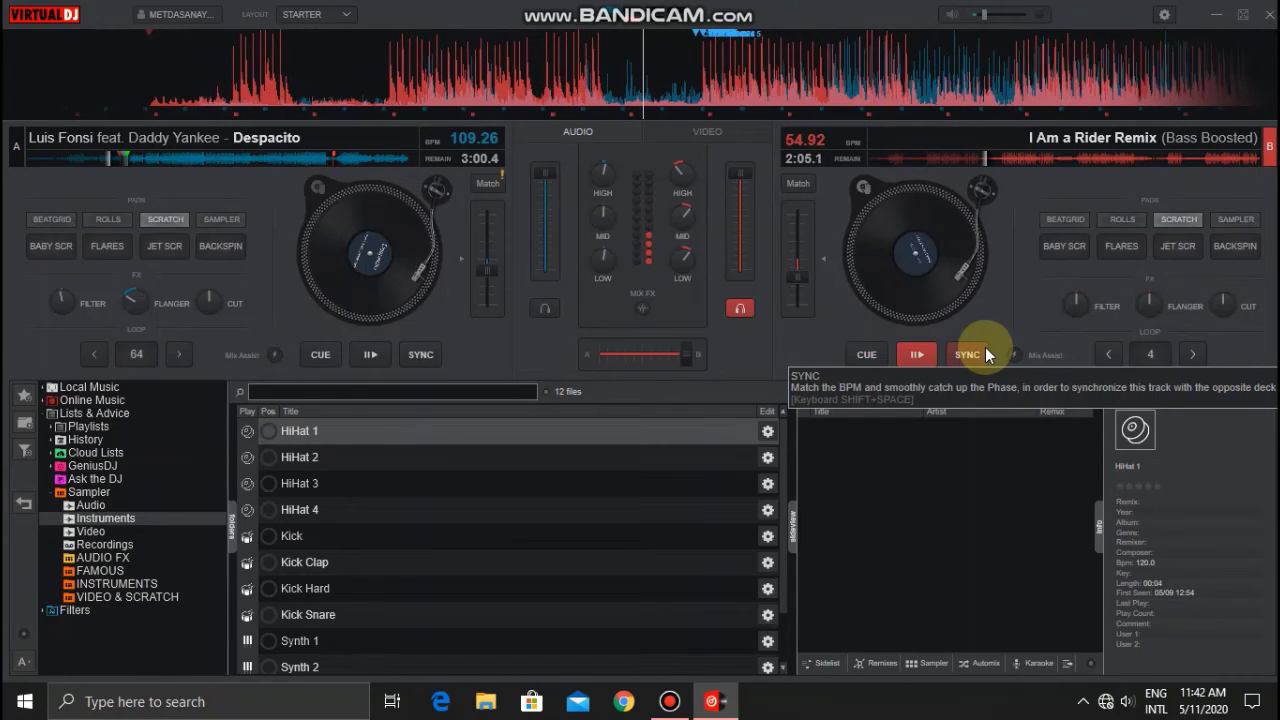
Step: Start Despacito on deck A, crossfade fully to it and pause I Am a Rider Remix, moved back a few seconds
click(406, 232)
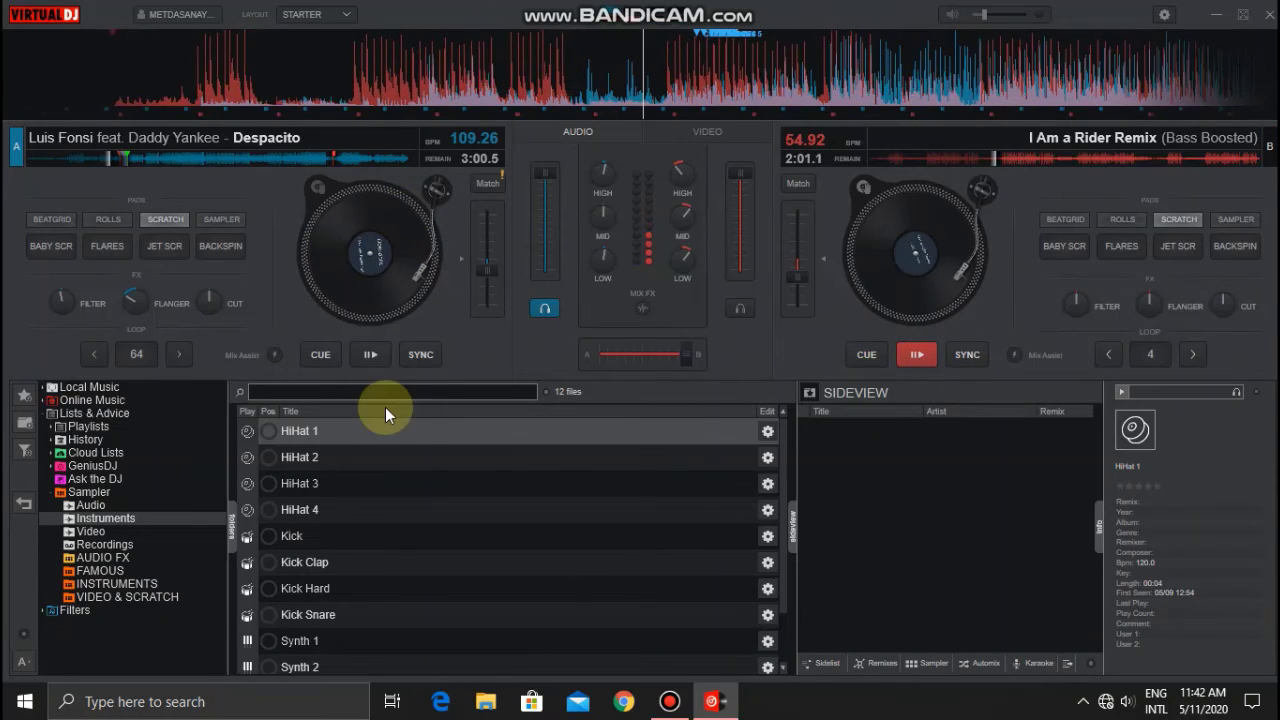
click(370, 354)
drag(676, 354, 371, 368)
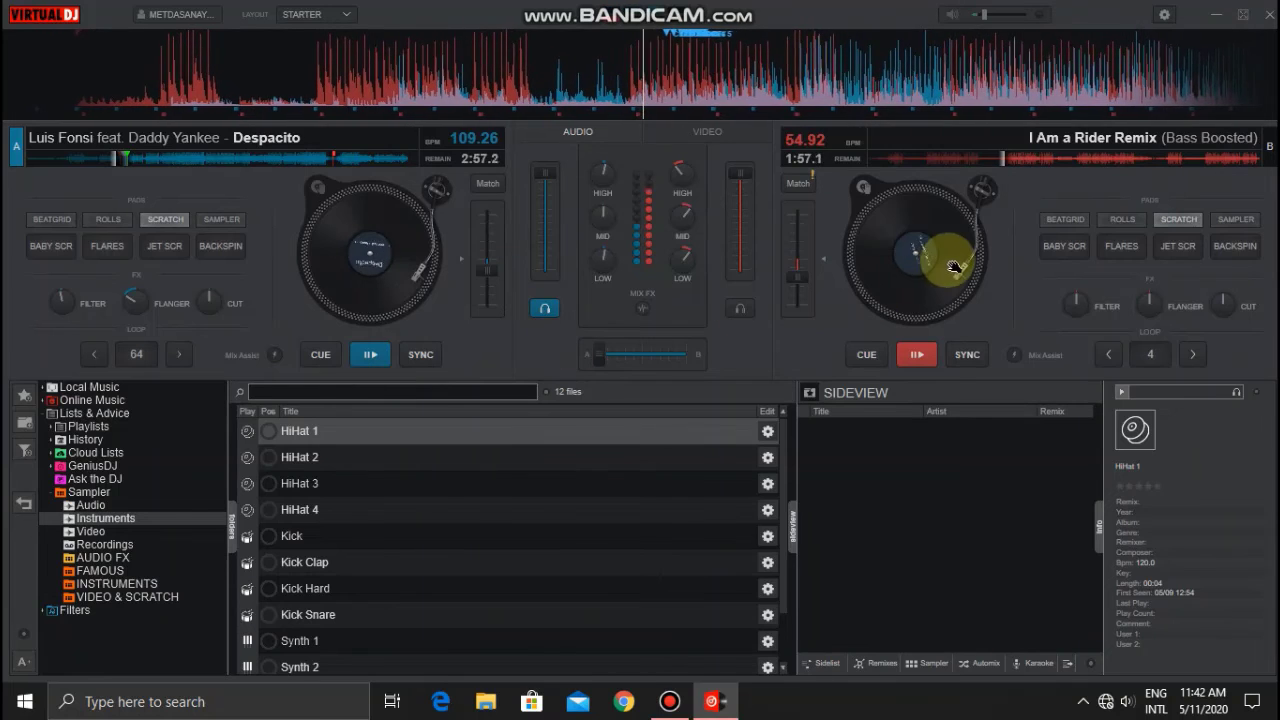
click(910, 354)
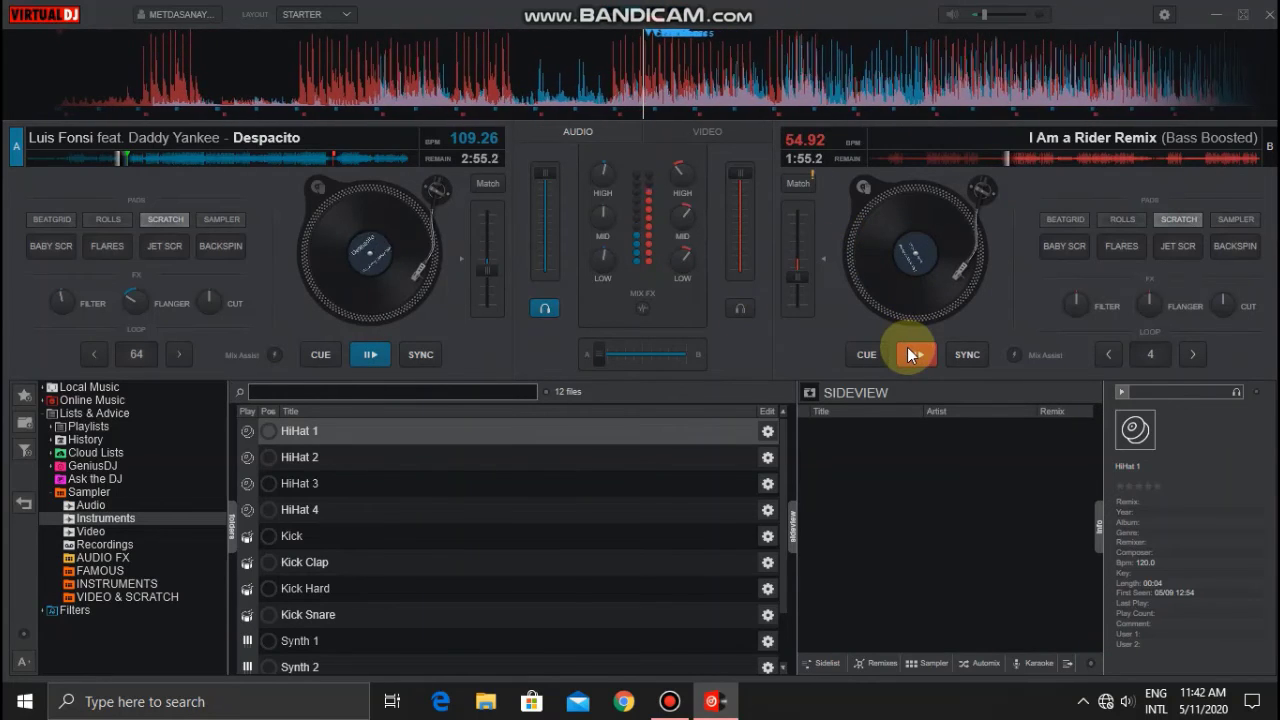
mouse_move(987, 165)
mouse_down()
mouse_move(1018, 161)
mouse_move(999, 161)
mouse_up()
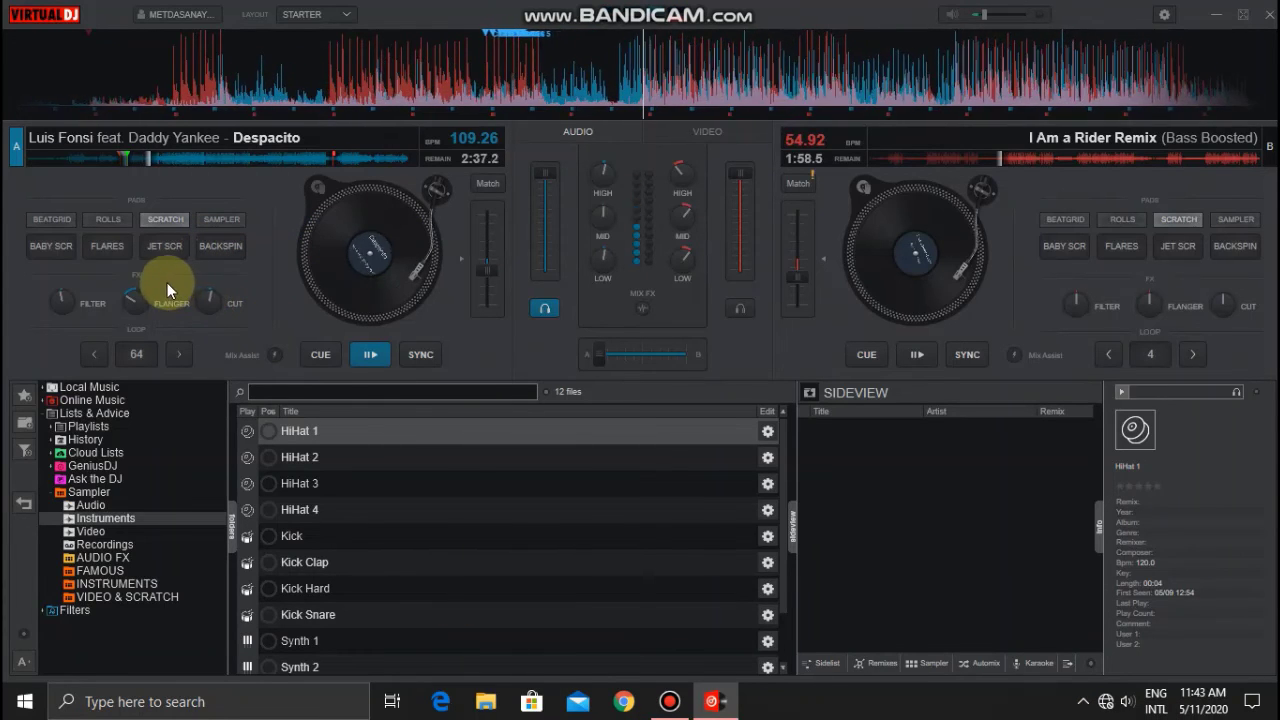
Step: Show deck A's Sampler pads, set its pads to Rolls mode and open the sampler's Video folder
click(238, 218)
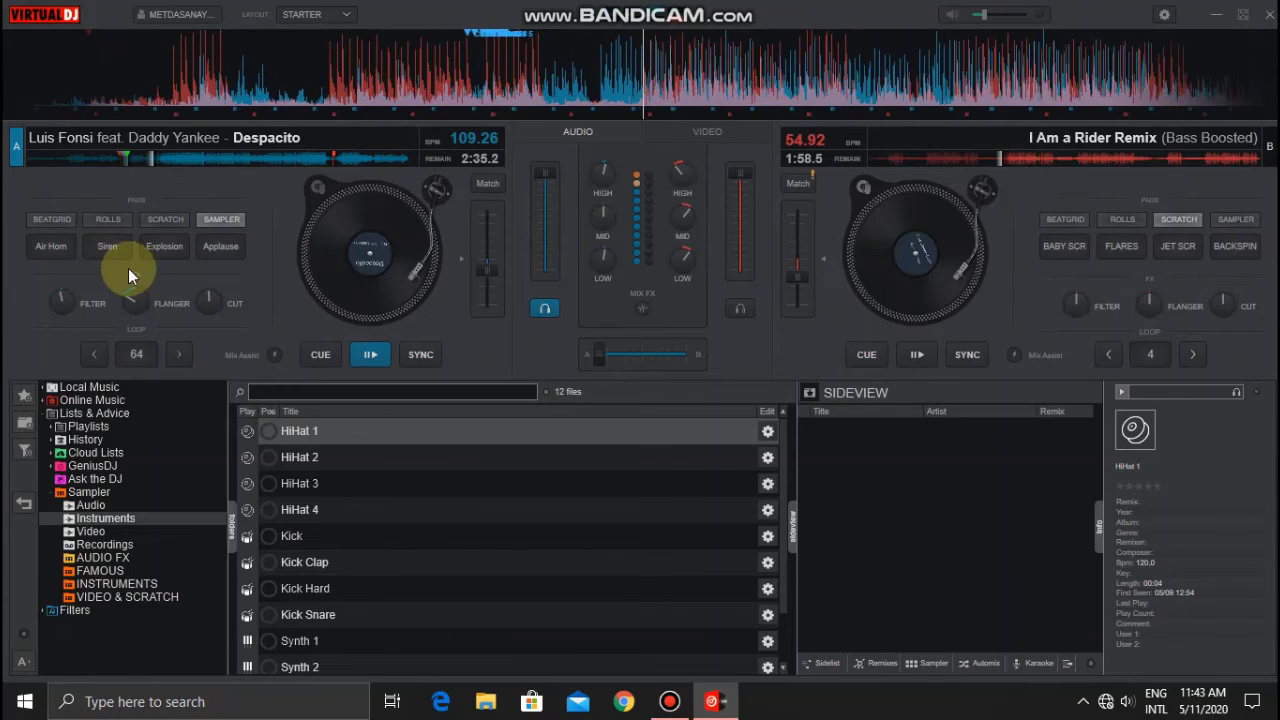
click(101, 224)
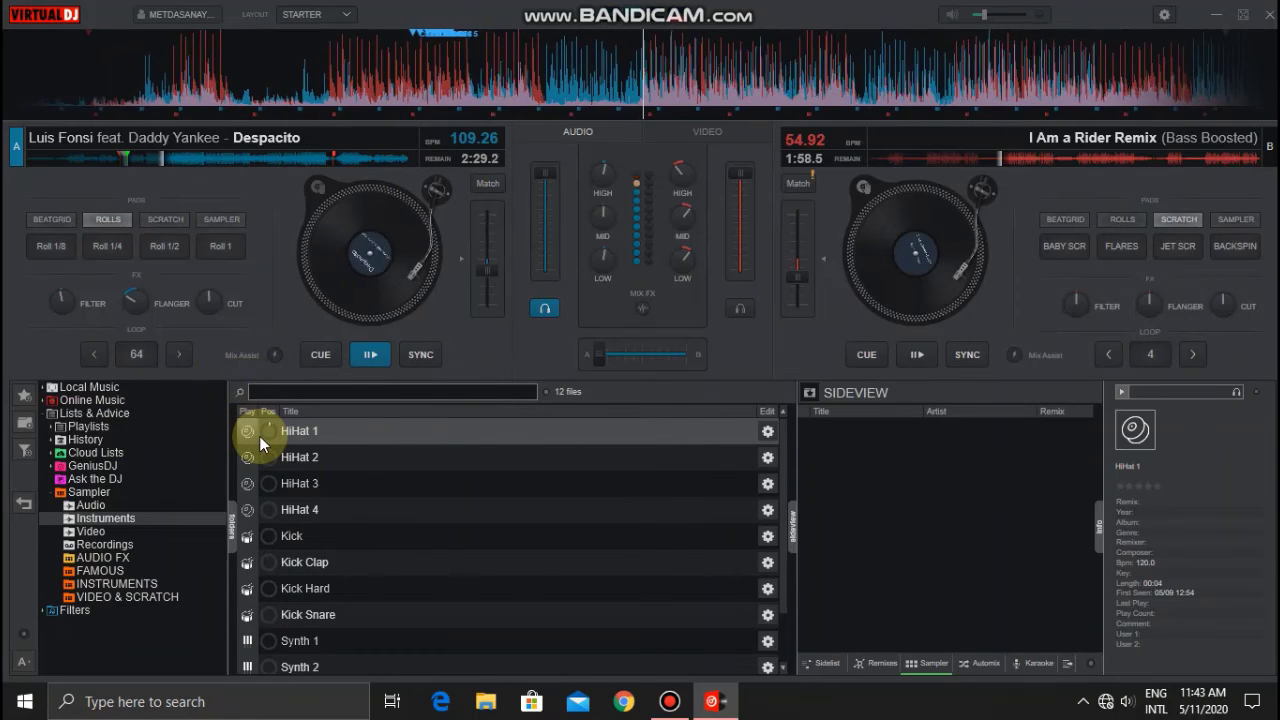
click(124, 534)
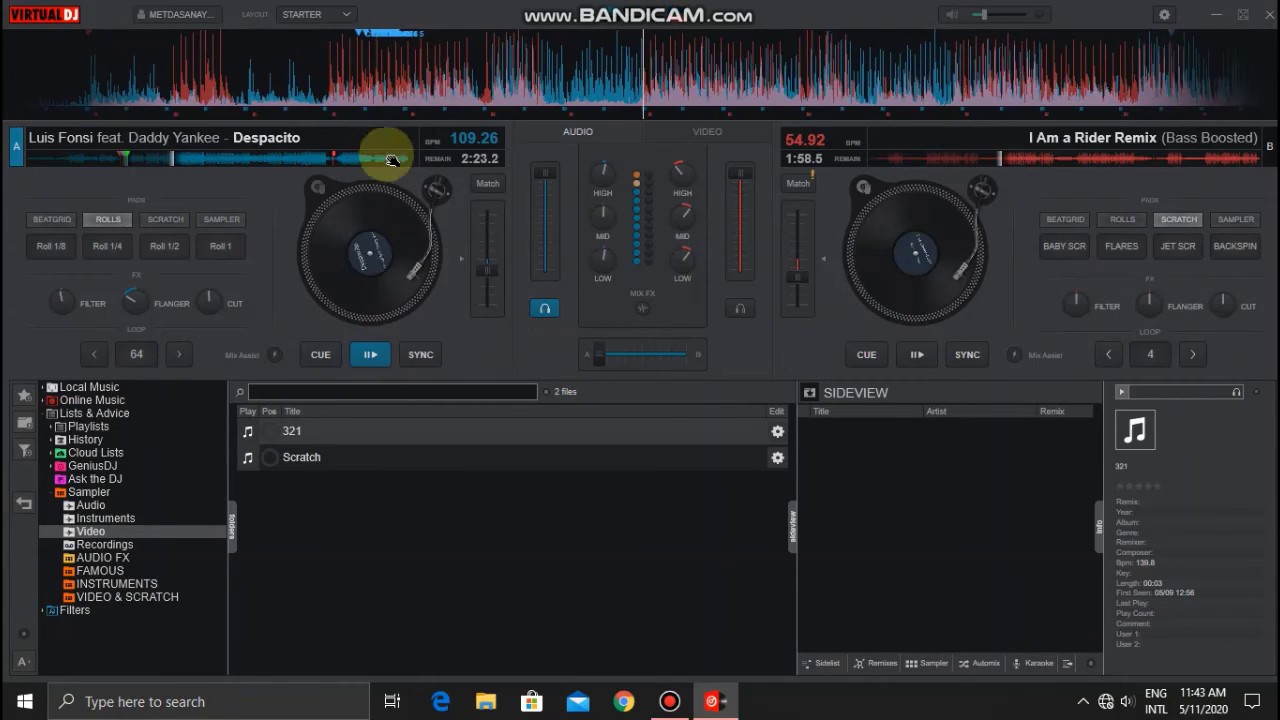
Step: Start I Am a Rider Remix on deck B, crossfade fully to it and pause Despacito
click(924, 351)
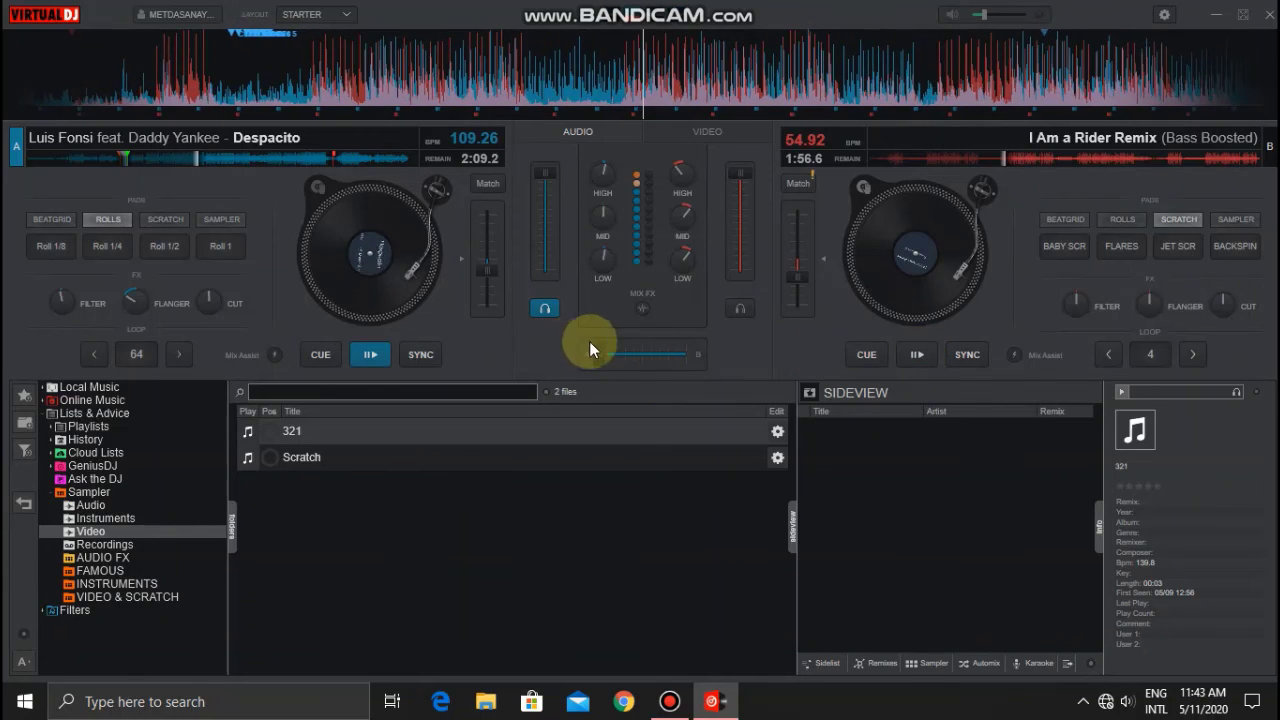
click(910, 353)
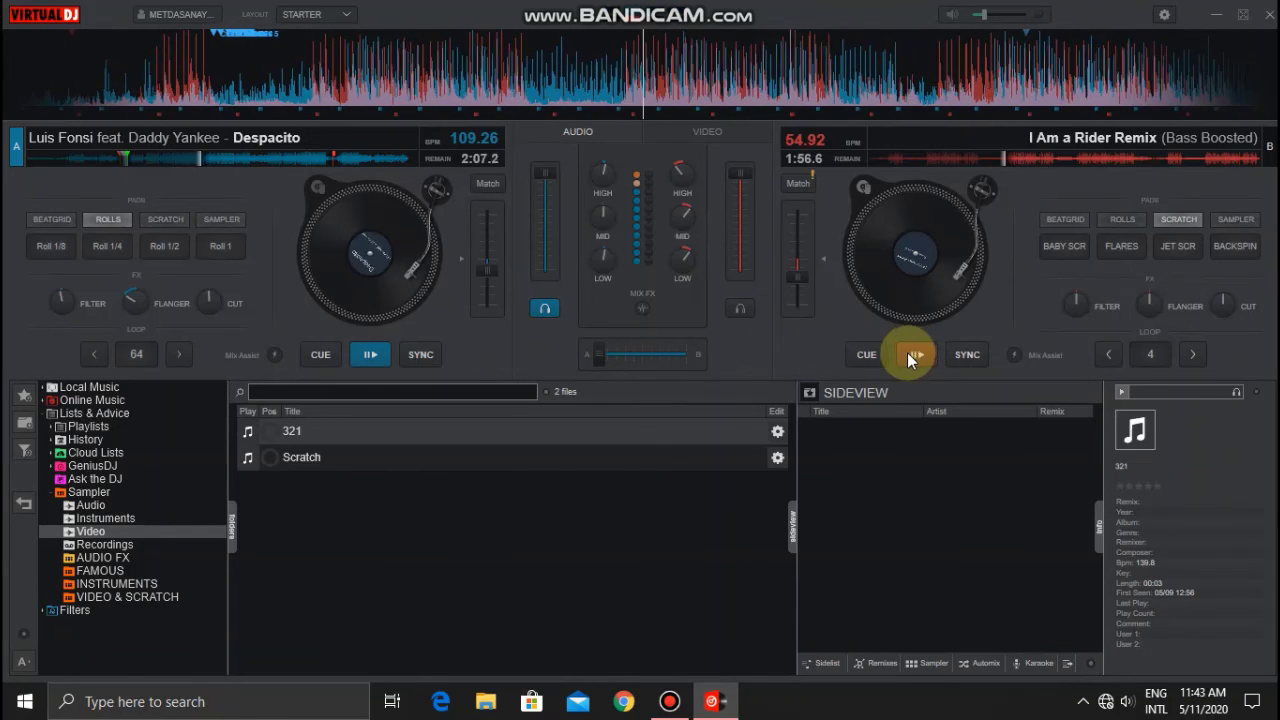
drag(606, 358, 686, 355)
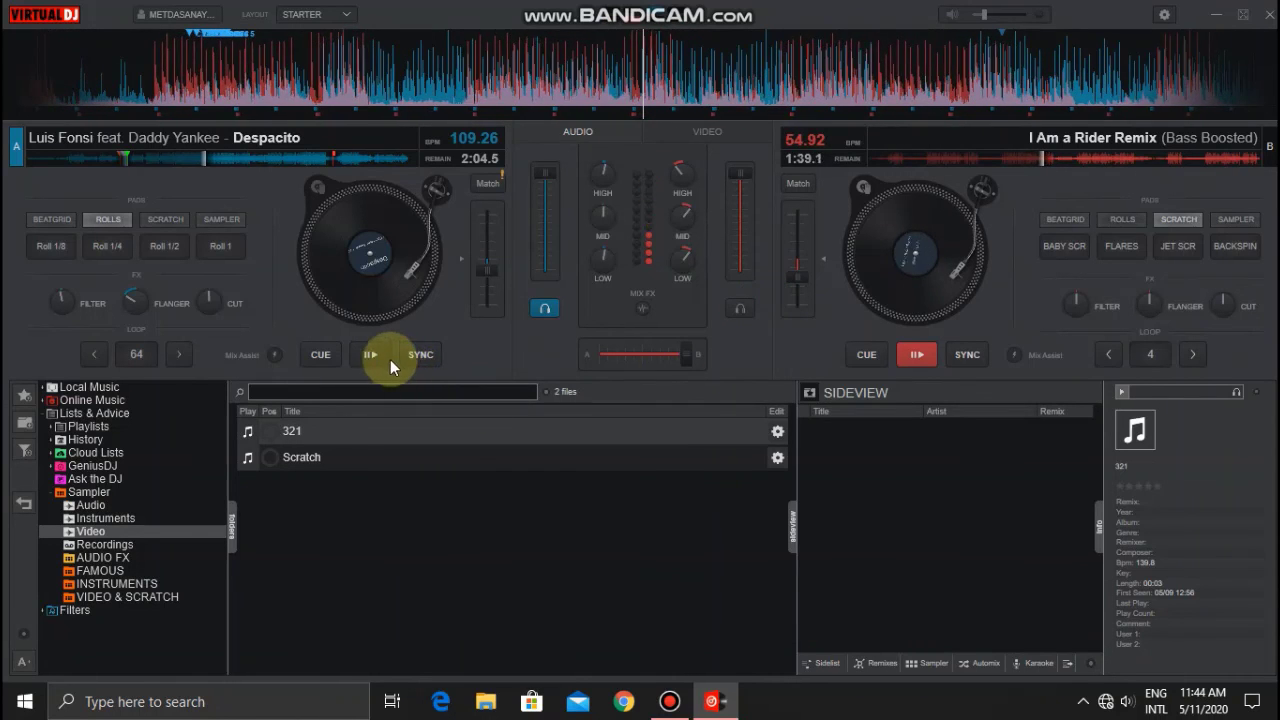
Step: Jump Despacito ahead to about 0:54 remaining and pause I Am a Rider Remix on deck B
drag(336, 155, 325, 156)
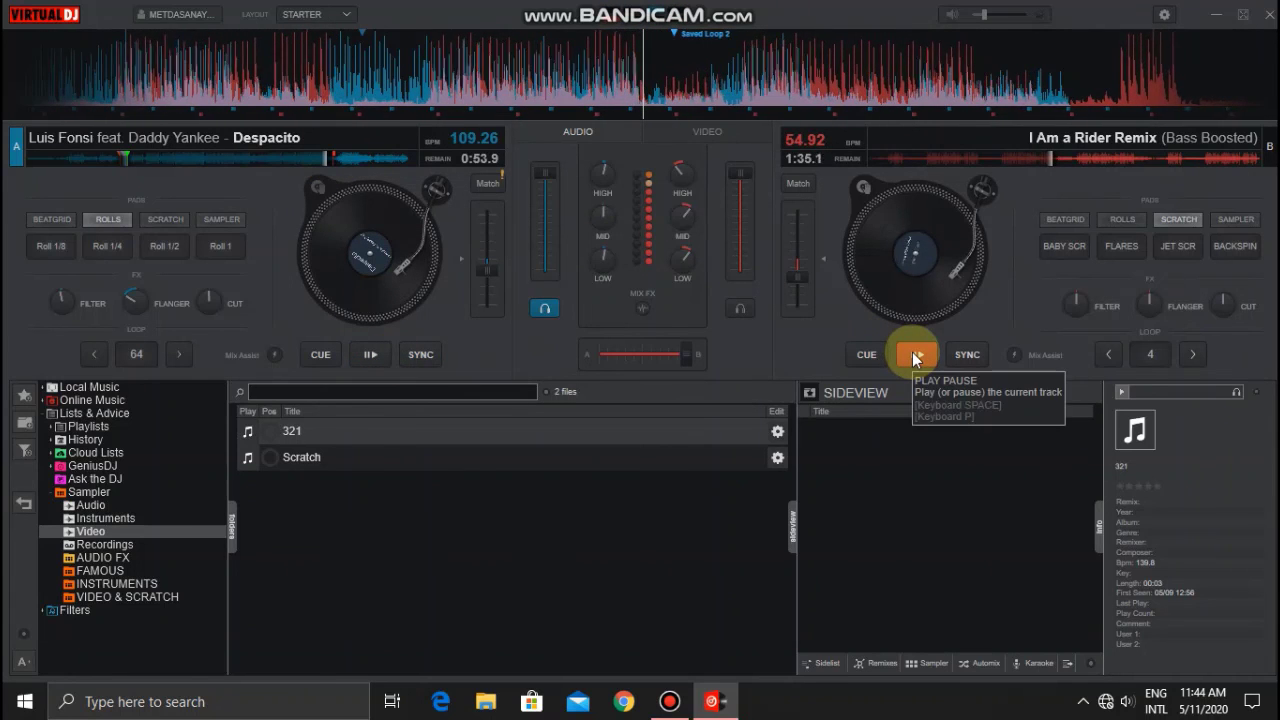
click(912, 354)
click(757, 300)
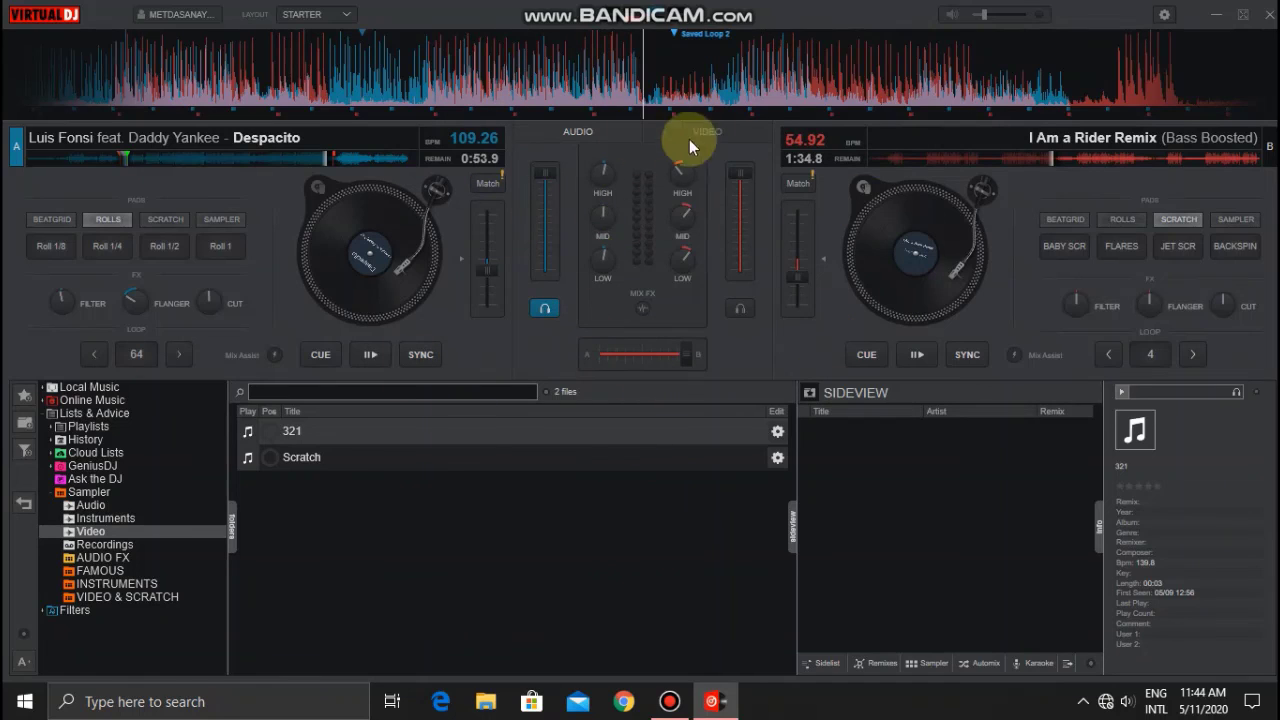
Step: Show the list of available interface layouts and close it with Starter still selected
mouse_move(727, 170)
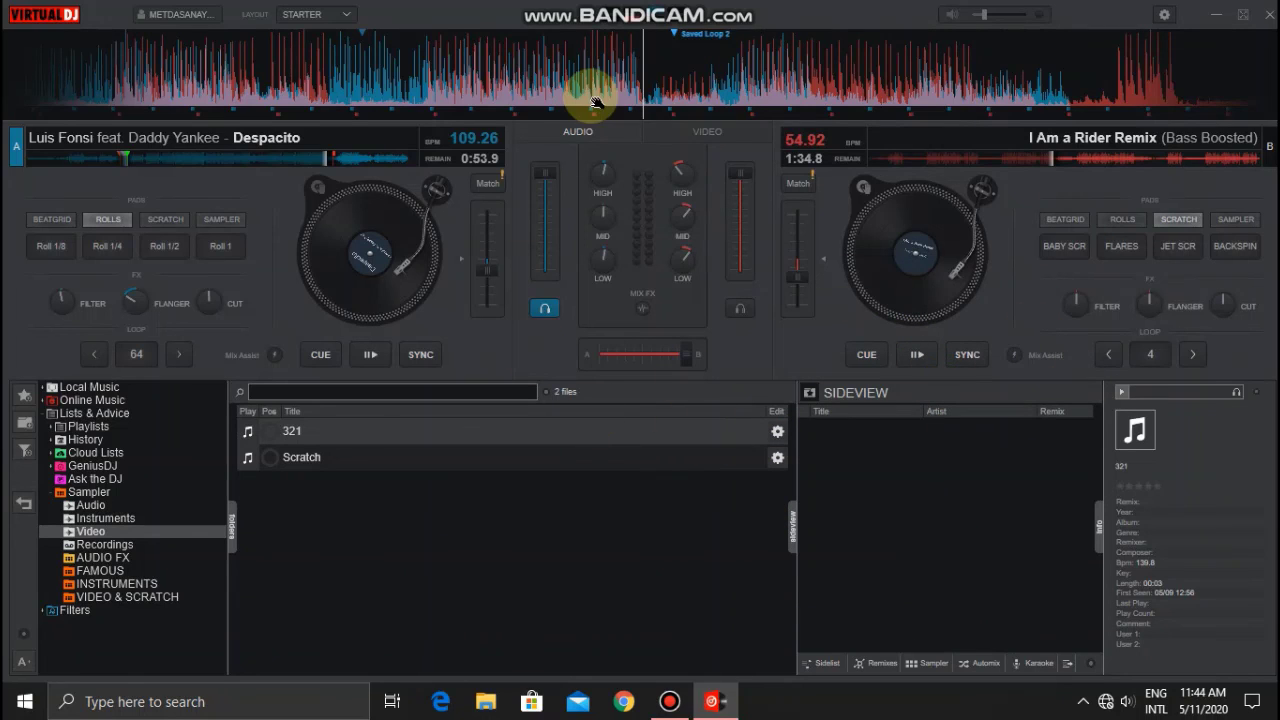
click(350, 14)
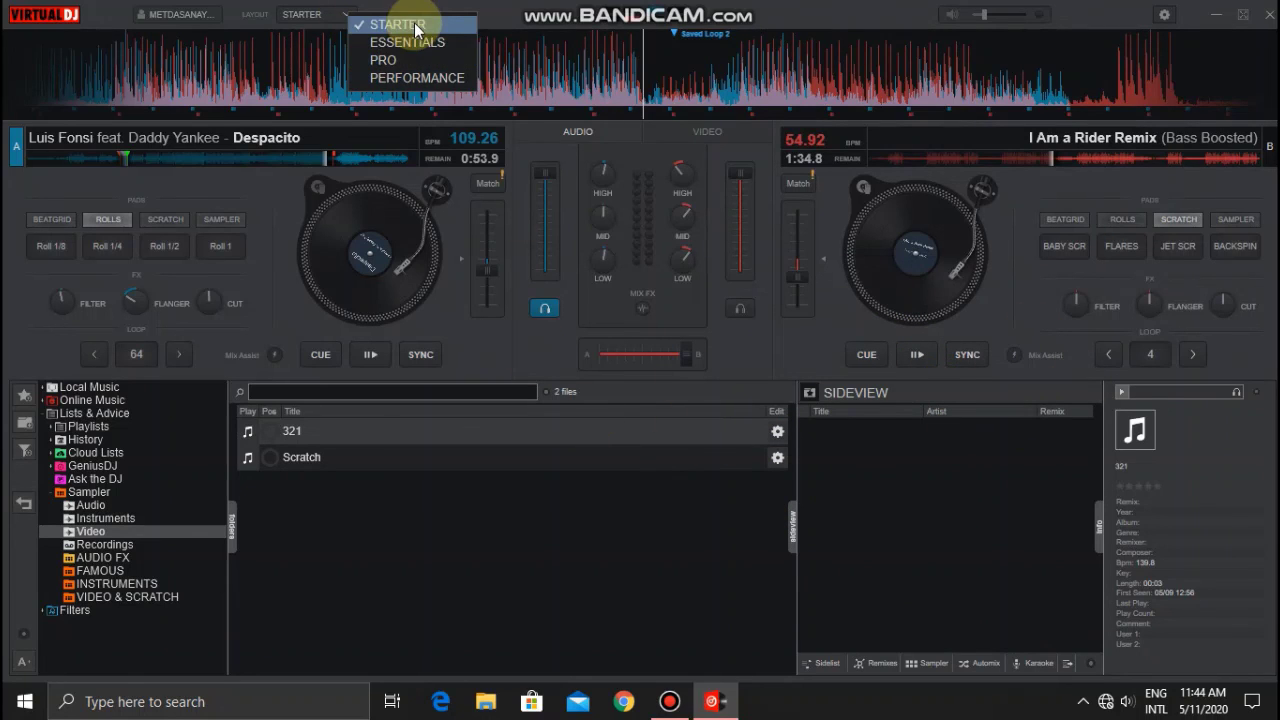
click(680, 610)
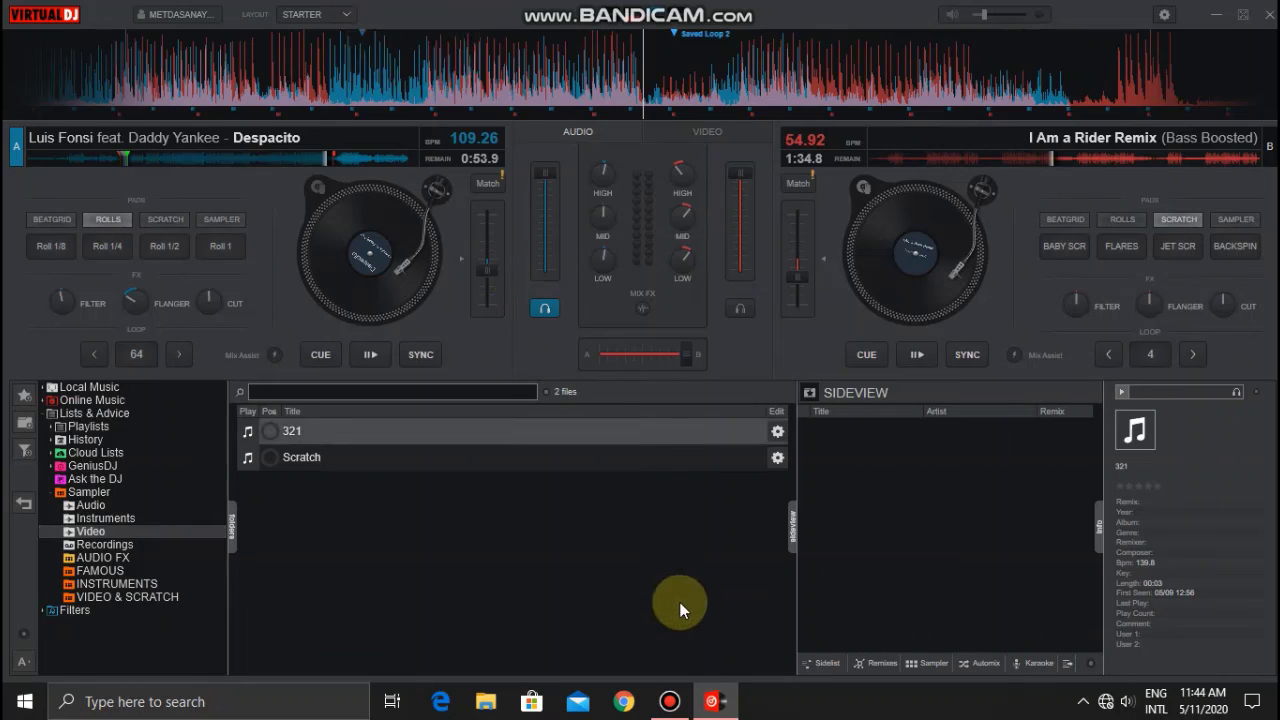
Step: Minimize the VirtualDJ window and refresh the Windows desktop
click(1224, 12)
right_click(770, 146)
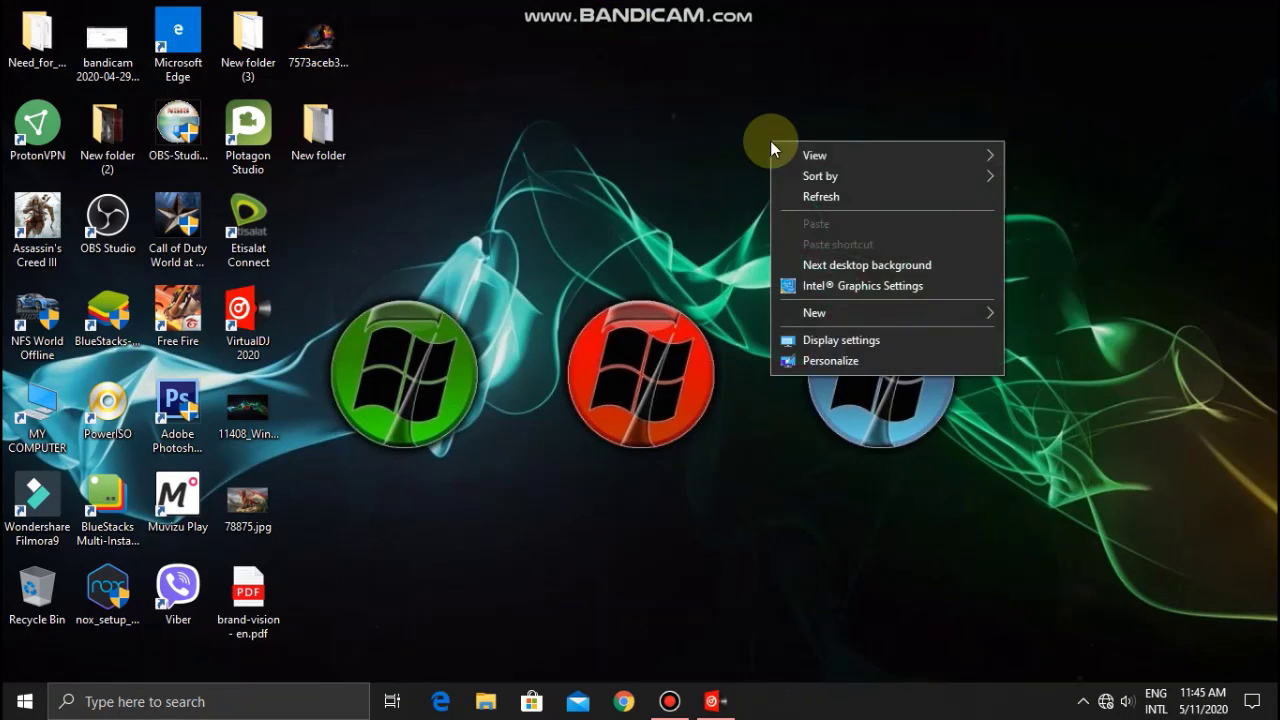
click(892, 200)
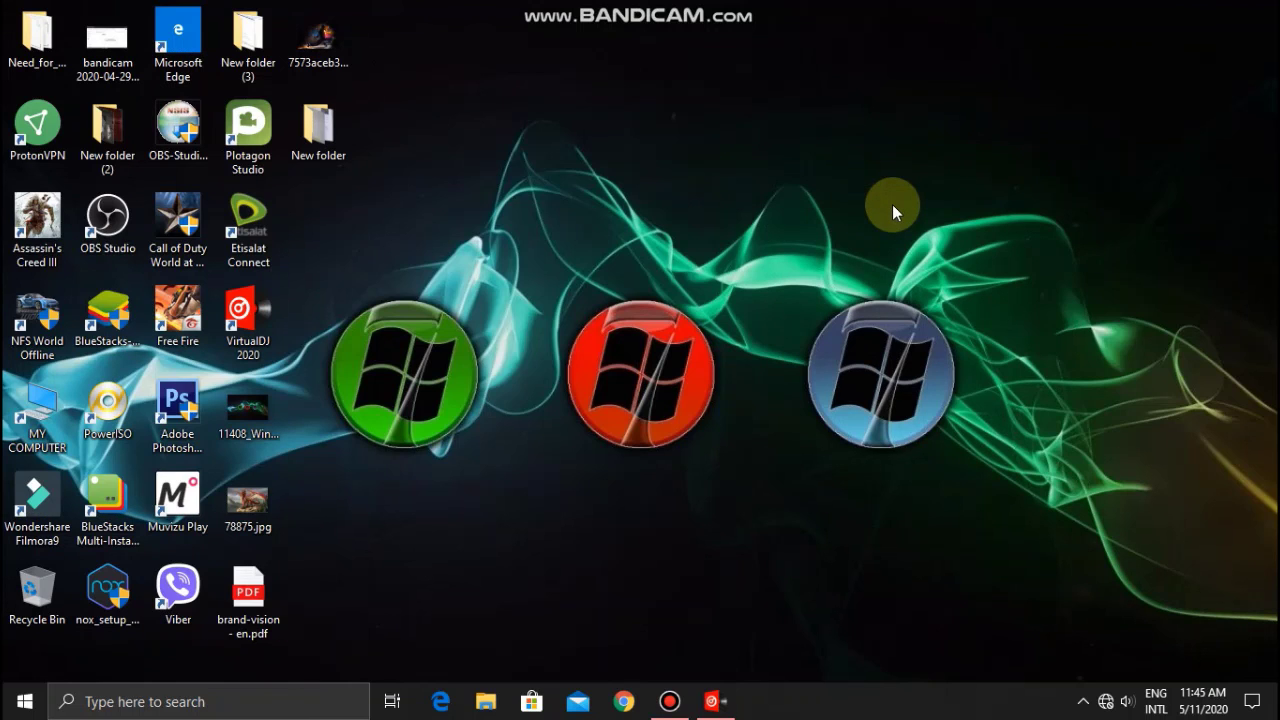